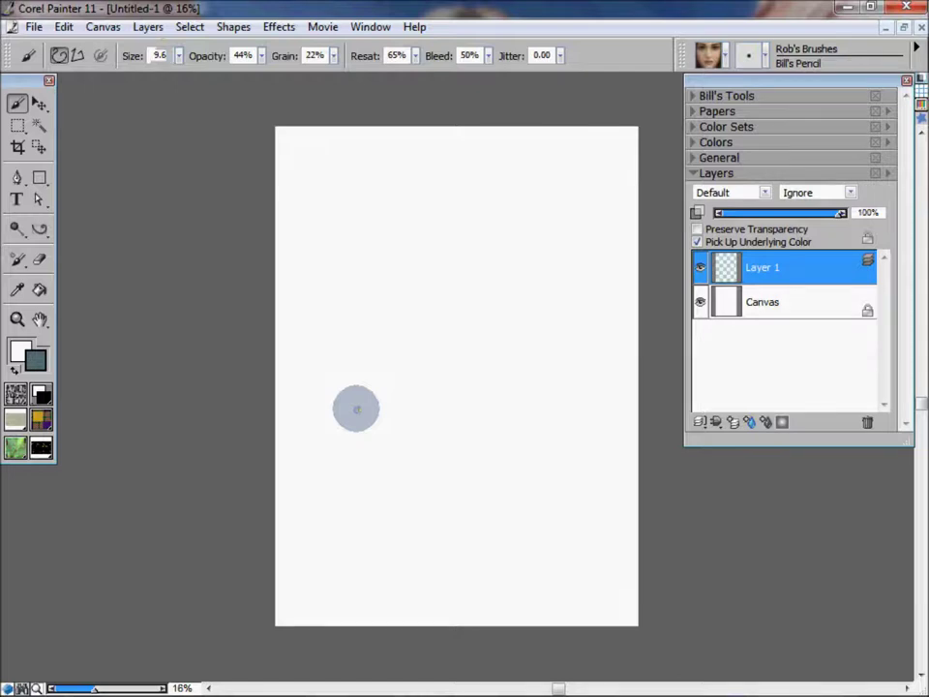
Enlarge Bill's Pencil to 21.5 and sketch the egg-shaped head, its band and the ear
drag(182, 73, 191, 81)
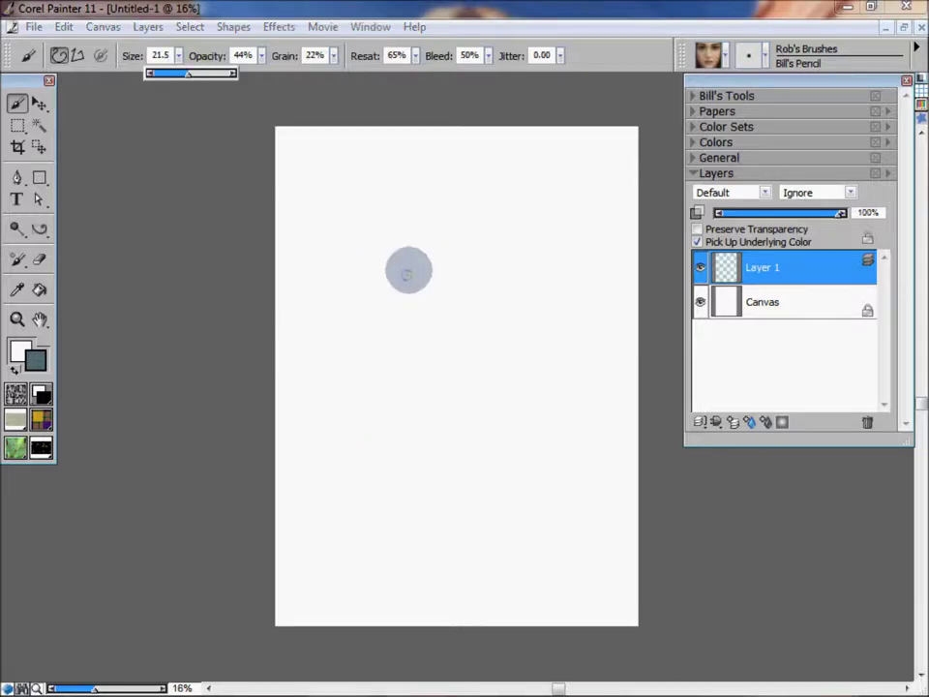
mouse_move(431, 224)
mouse_down()
mouse_move(379, 440)
mouse_move(375, 373)
mouse_move(497, 394)
mouse_move(496, 431)
mouse_up()
mouse_move(348, 437)
mouse_down()
mouse_move(526, 430)
mouse_move(392, 471)
mouse_move(432, 218)
mouse_move(498, 318)
mouse_up()
drag(354, 369, 364, 360)
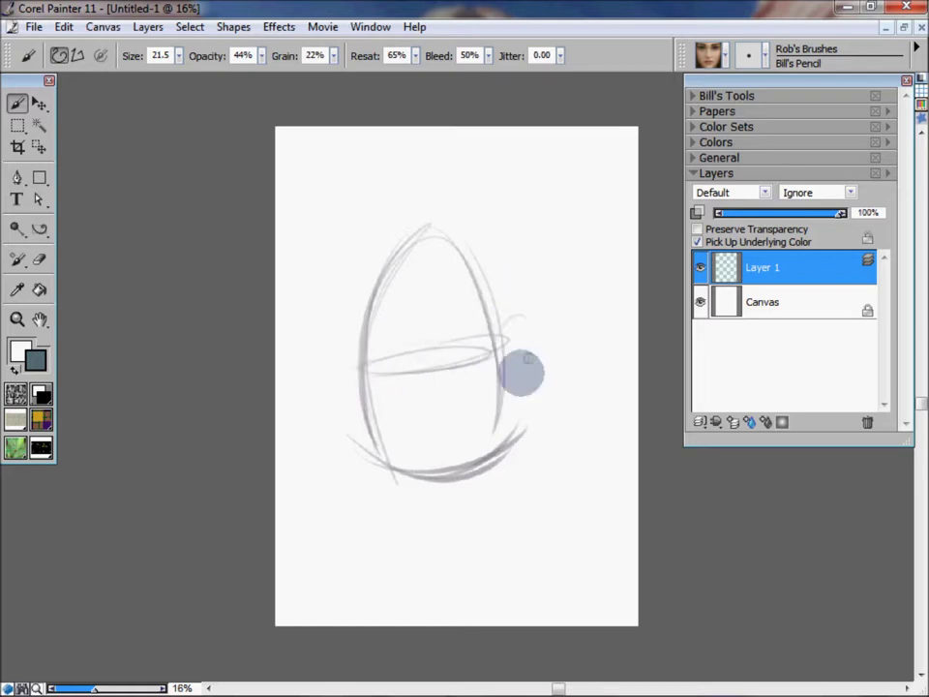
drag(504, 309, 498, 372)
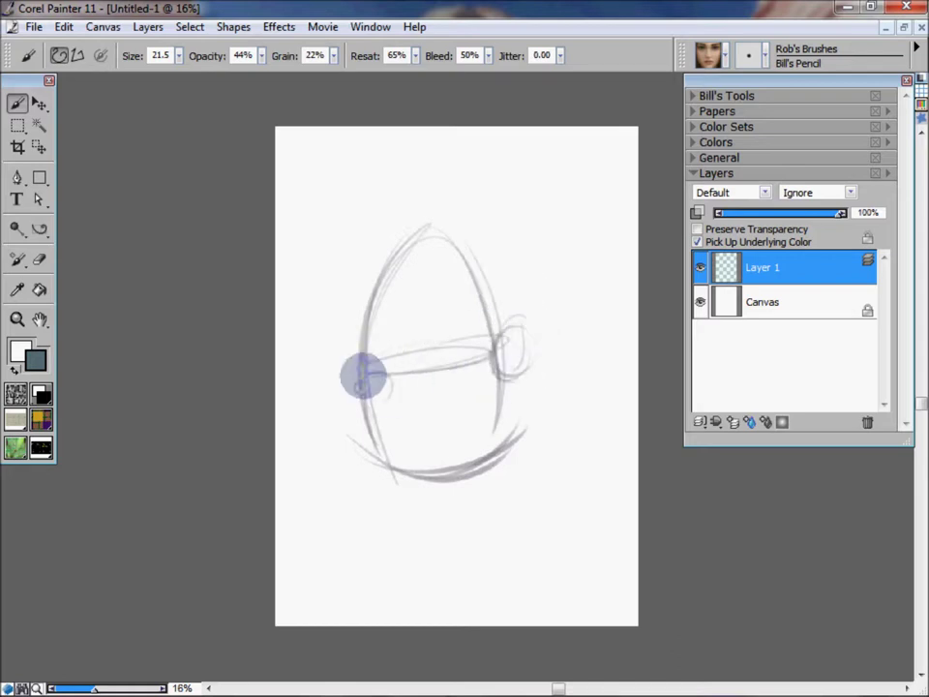
Sketch the nose, mouth and wavy lip lines, and begin the cigar line
drag(363, 380, 309, 418)
mouse_move(381, 407)
mouse_down()
mouse_move(332, 400)
mouse_move(471, 414)
mouse_up()
mouse_move(499, 378)
mouse_down()
mouse_move(499, 426)
mouse_move(358, 423)
mouse_up()
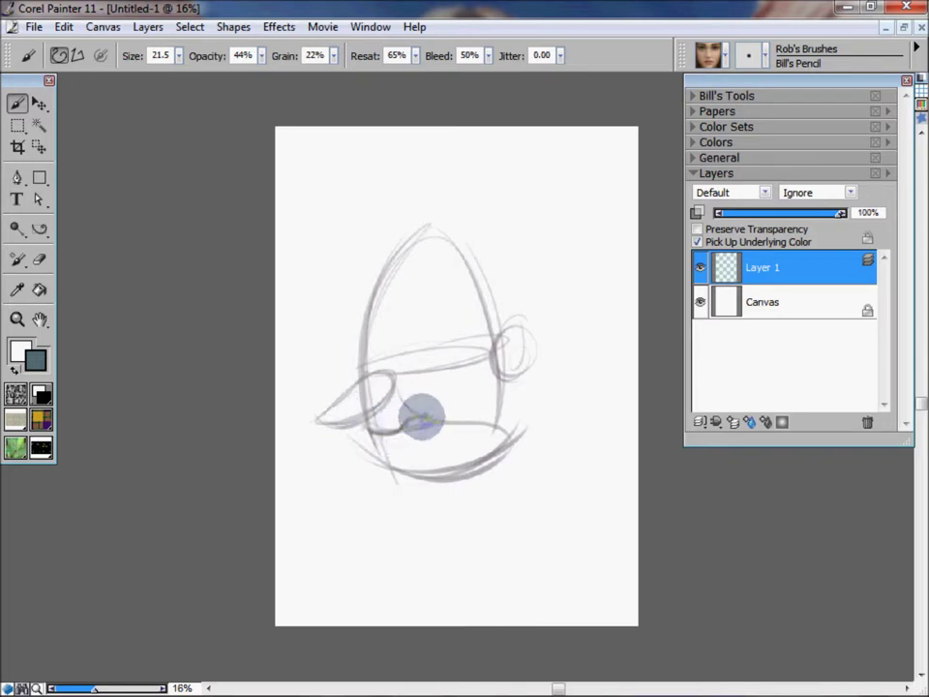
drag(412, 438, 415, 454)
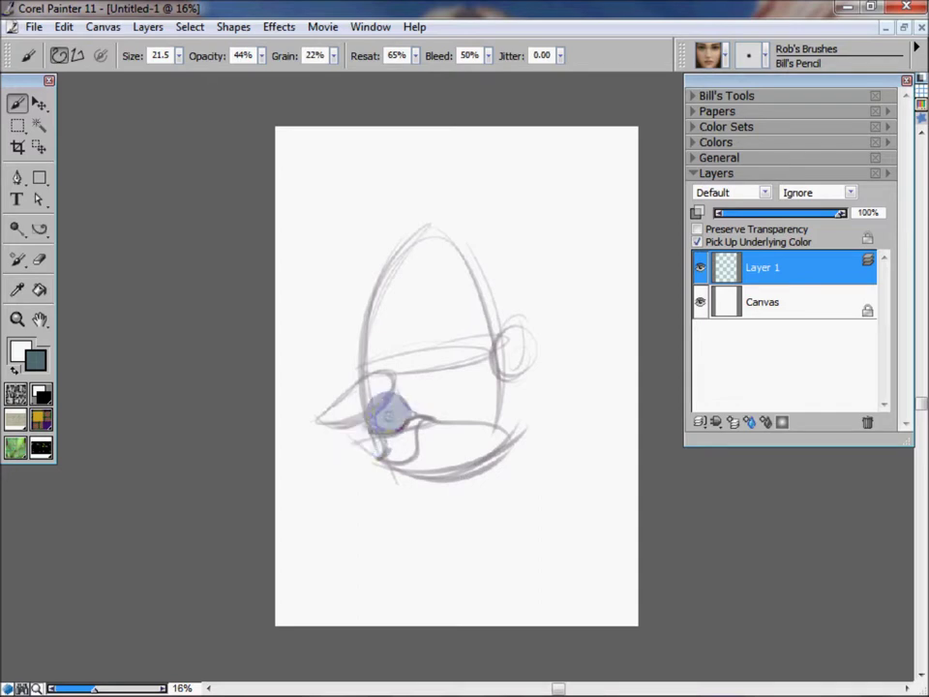
drag(325, 455, 380, 433)
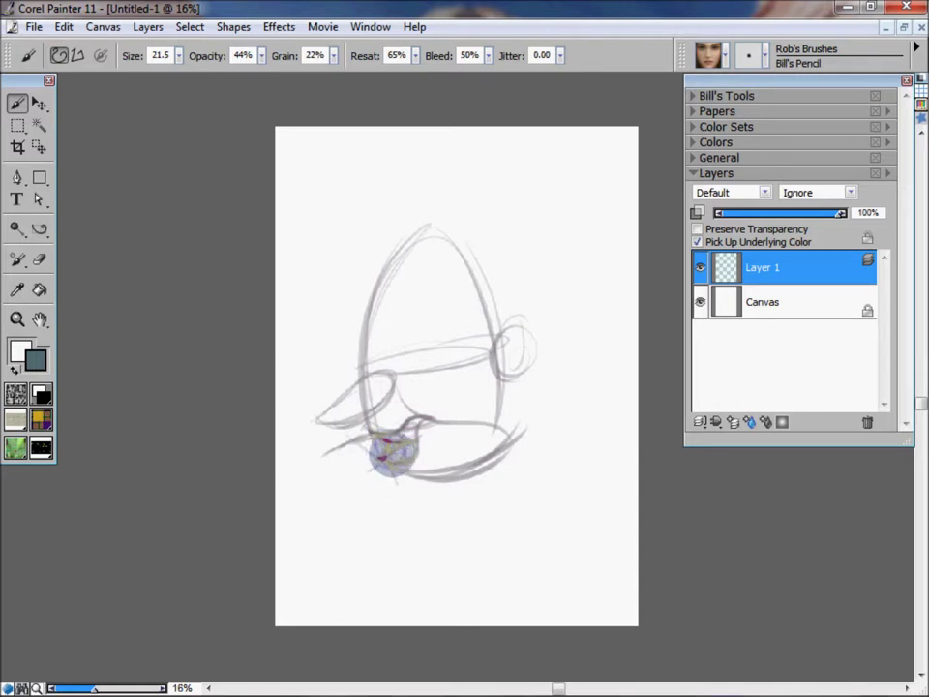
Draw the cigar, the head's long left edge, chin curve and jaw lines
mouse_move(353, 441)
mouse_down()
mouse_move(383, 452)
mouse_move(315, 452)
mouse_move(317, 490)
mouse_move(310, 456)
mouse_move(326, 488)
mouse_move(335, 457)
mouse_move(383, 446)
mouse_move(348, 463)
mouse_up()
drag(441, 461, 375, 446)
drag(396, 551, 374, 285)
mouse_move(383, 369)
mouse_down()
mouse_move(369, 521)
mouse_move(484, 522)
mouse_up()
drag(358, 532, 486, 548)
drag(498, 452, 508, 503)
Add ear swirls, darken the band and jaw lines, and start curly hair at the top left
mouse_move(498, 332)
mouse_down()
mouse_move(514, 378)
mouse_move(526, 325)
mouse_up()
drag(529, 440, 571, 498)
drag(464, 565, 465, 589)
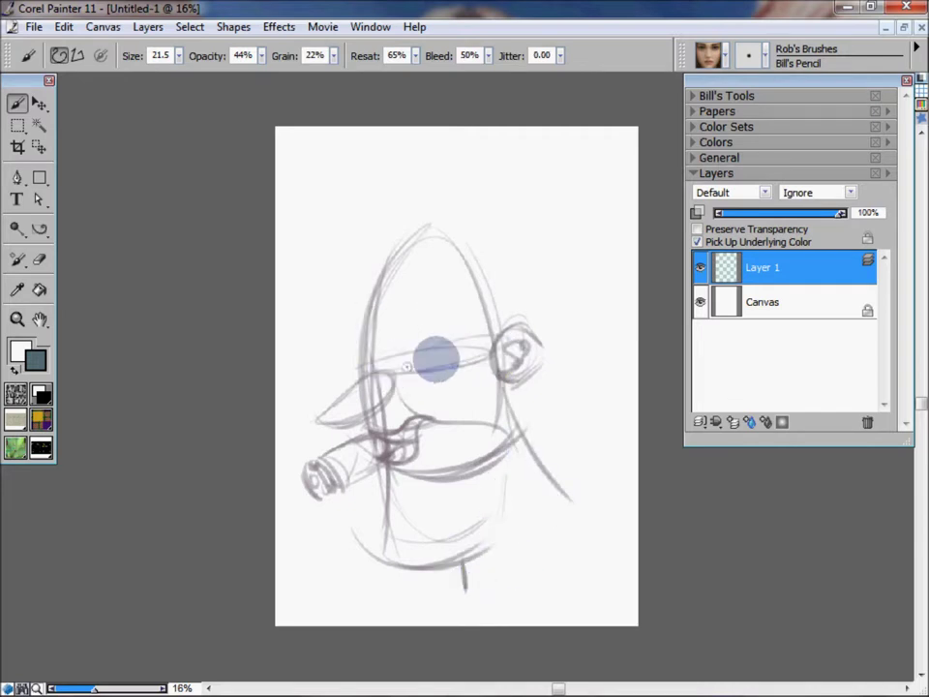
drag(394, 383, 445, 371)
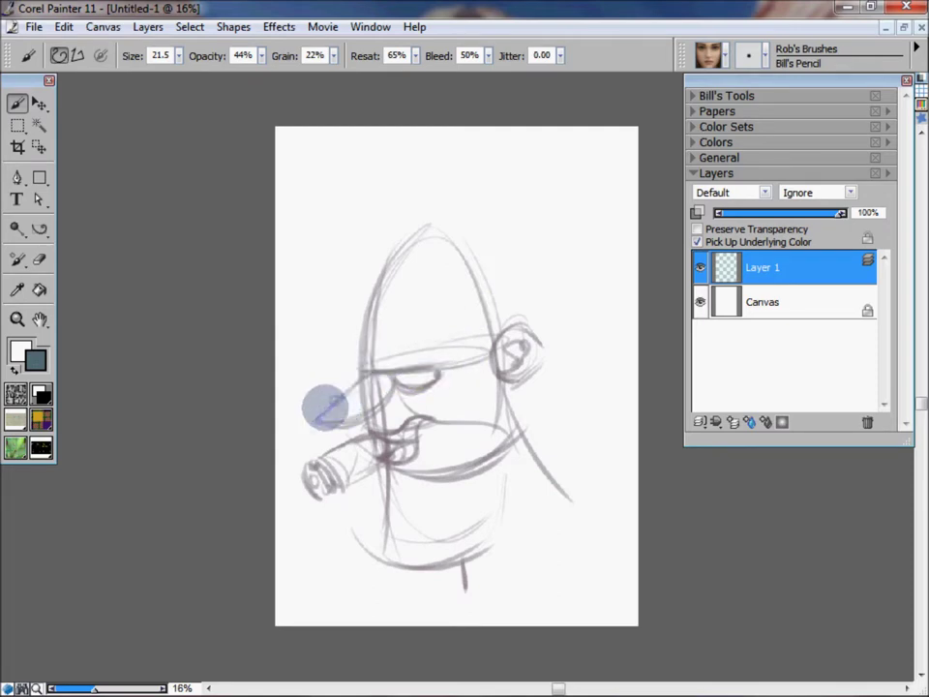
drag(390, 383, 378, 356)
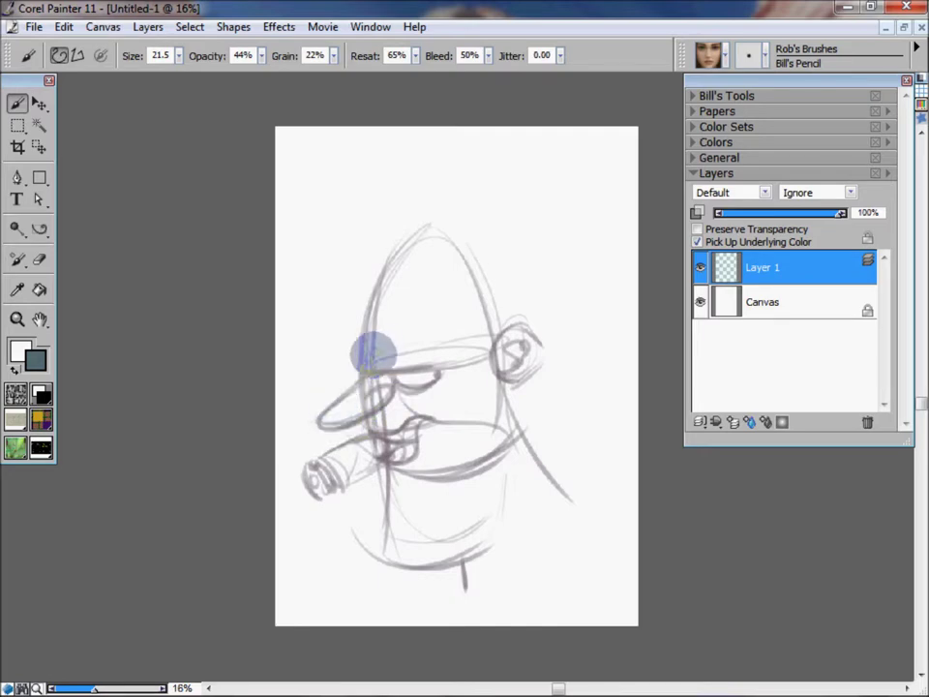
drag(369, 274, 367, 329)
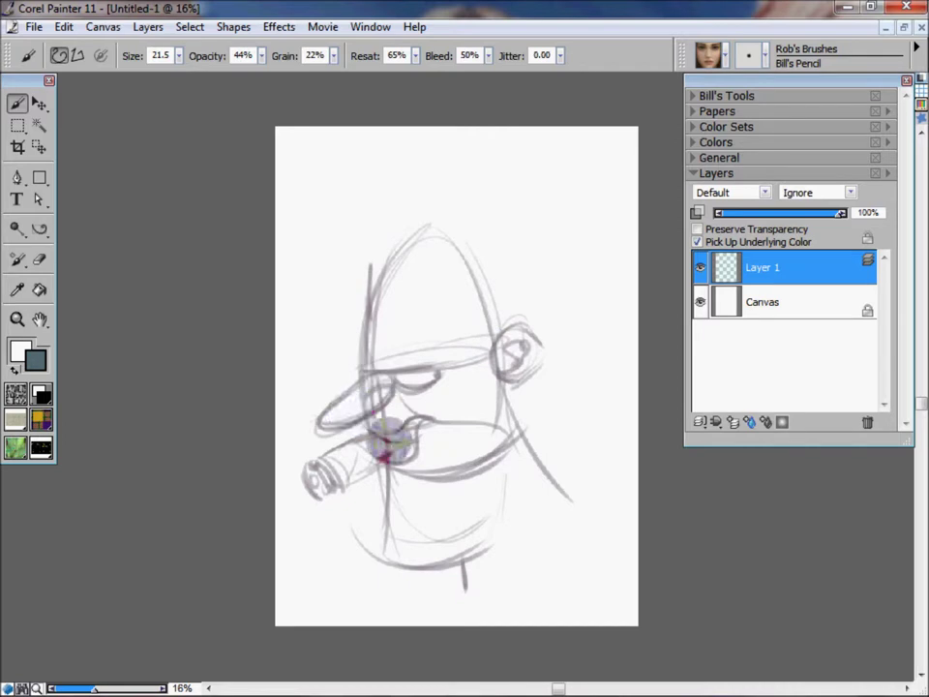
drag(502, 375, 565, 487)
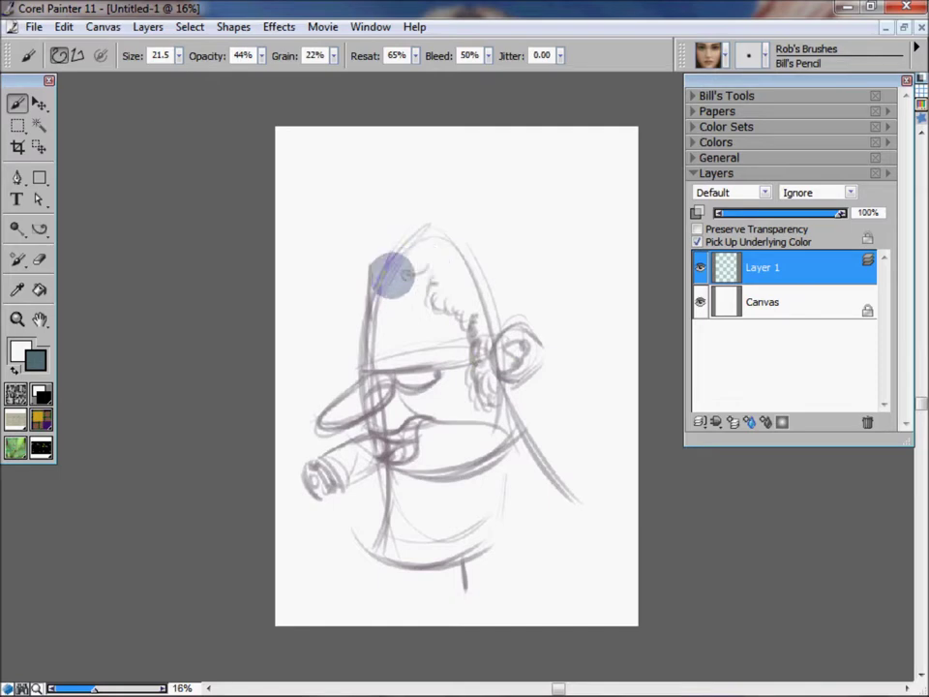
mouse_move(345, 287)
mouse_down()
mouse_move(368, 214)
mouse_move(349, 234)
mouse_move(377, 212)
mouse_move(371, 227)
mouse_move(432, 217)
mouse_up()
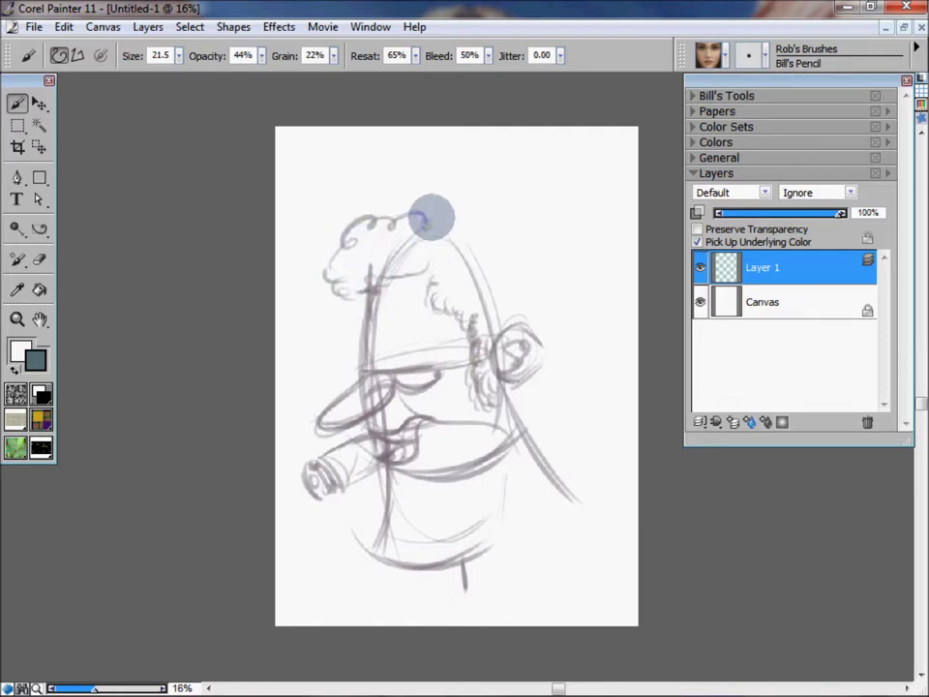
Draw curls along the upper right head, darken the jaw line and hatch the sunglasses band darker
mouse_move(490, 249)
mouse_down()
mouse_move(533, 290)
mouse_move(533, 365)
mouse_move(520, 397)
mouse_move(525, 425)
mouse_move(516, 423)
mouse_up()
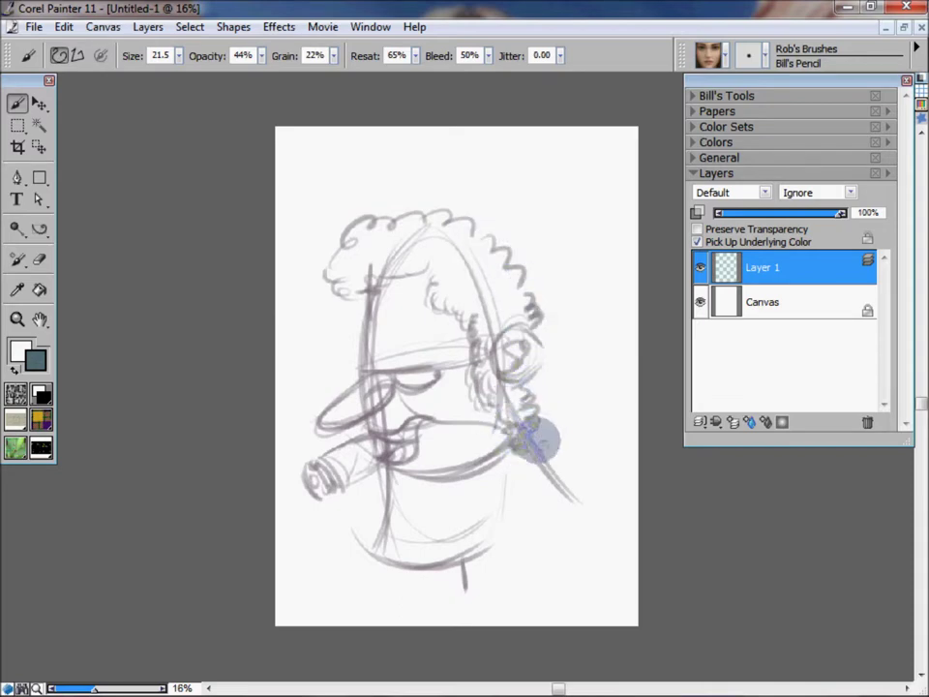
mouse_move(371, 475)
mouse_down()
mouse_move(377, 544)
mouse_move(415, 579)
mouse_up()
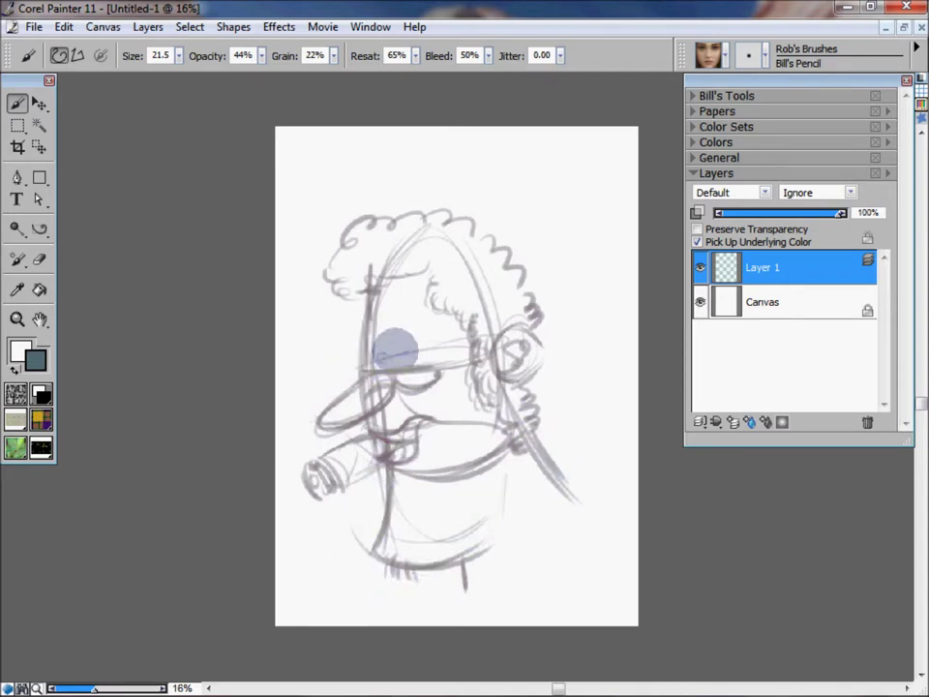
mouse_move(408, 343)
mouse_down()
mouse_move(384, 353)
mouse_move(446, 349)
mouse_move(394, 353)
mouse_move(450, 339)
mouse_move(394, 328)
mouse_move(343, 349)
mouse_move(373, 361)
mouse_move(405, 354)
mouse_up()
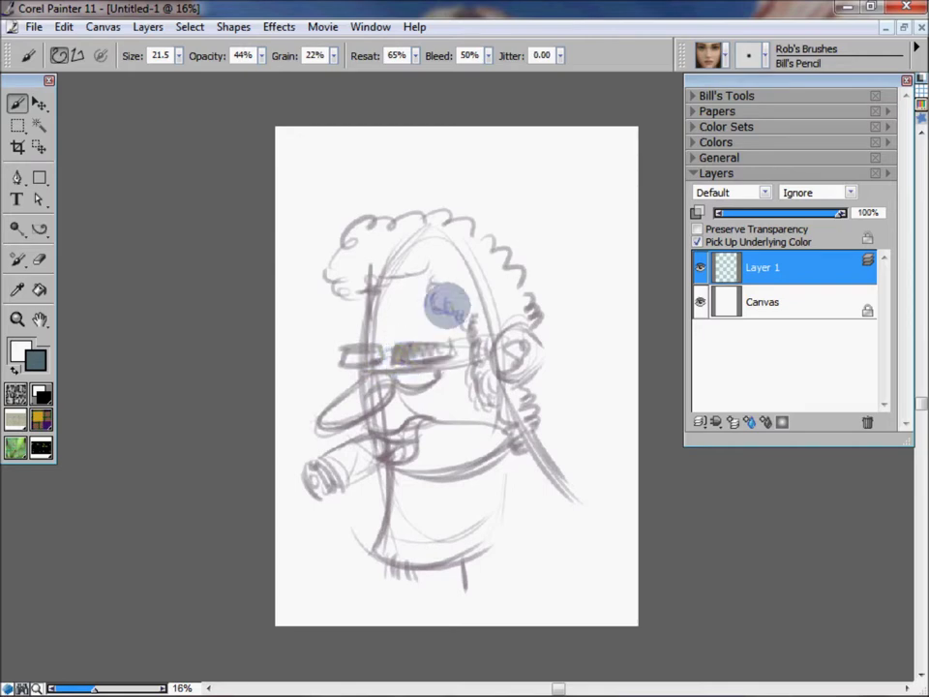
drag(439, 305, 366, 347)
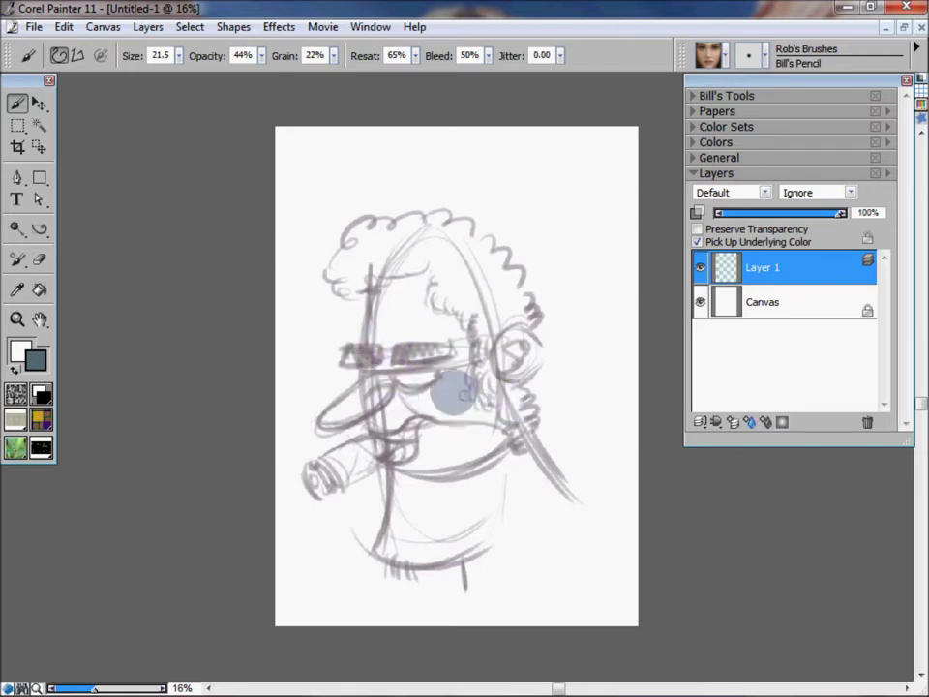
click(409, 519)
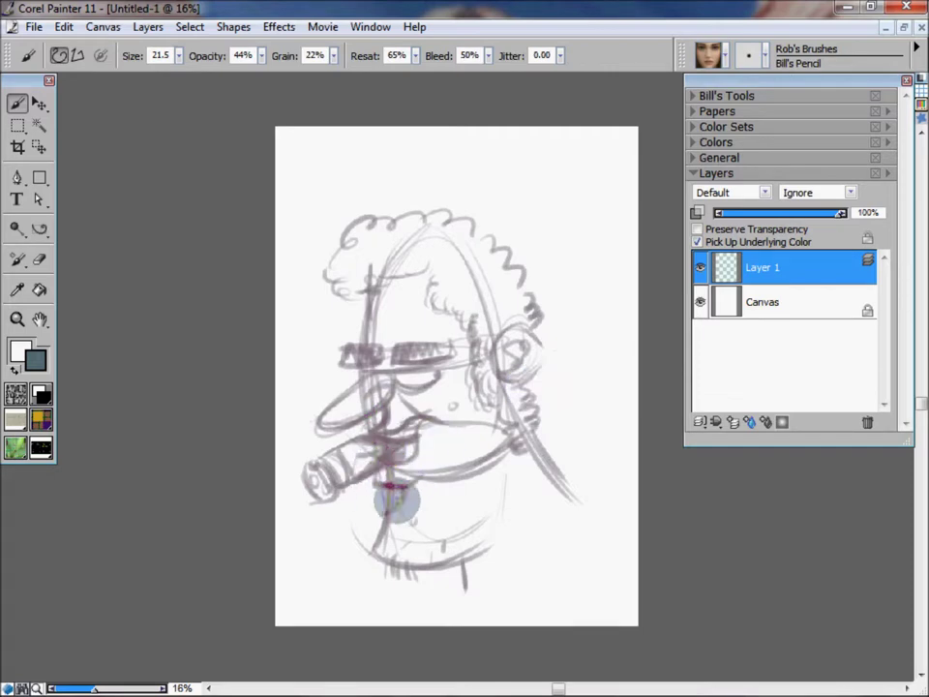
mouse_move(394, 504)
mouse_down()
mouse_move(379, 445)
mouse_move(374, 550)
mouse_up()
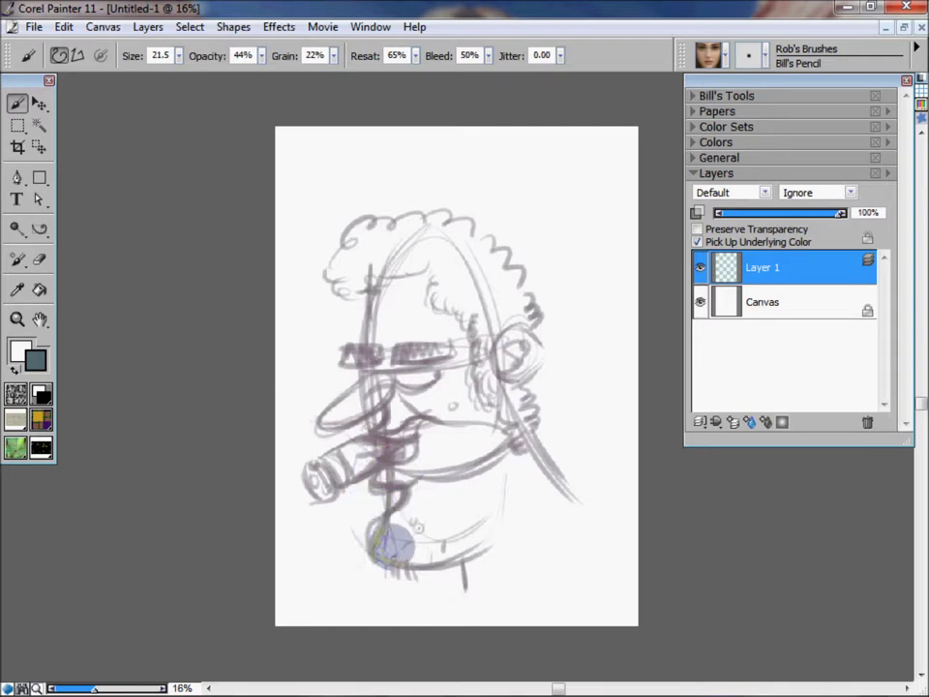
Draw the neck, shoulder edge and ribbed collar with hatching
mouse_move(528, 425)
mouse_down()
mouse_move(578, 497)
mouse_move(507, 590)
mouse_up()
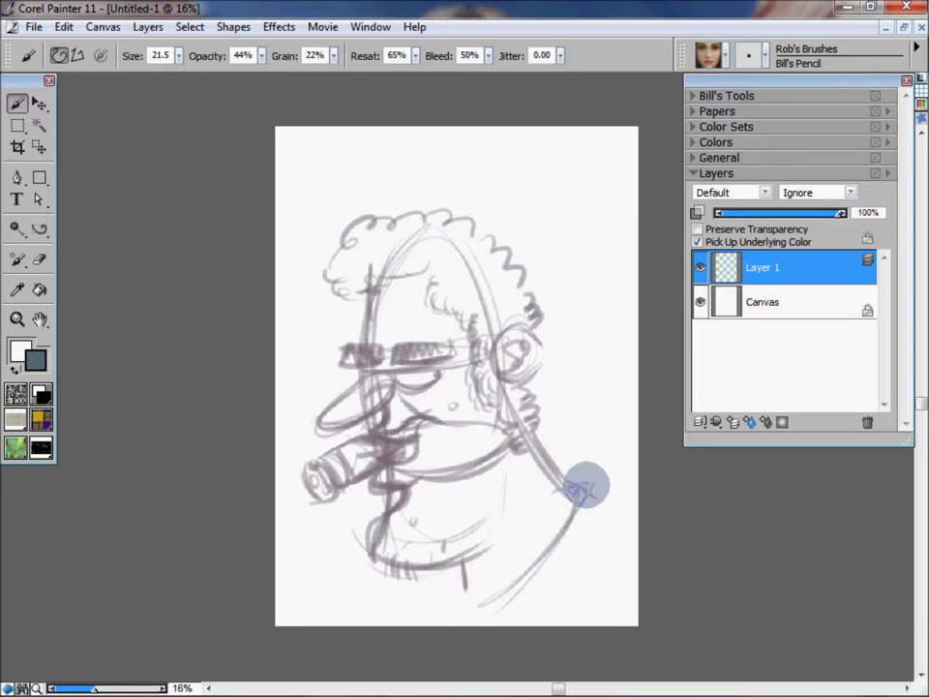
mouse_move(464, 599)
mouse_down()
mouse_move(532, 564)
mouse_move(574, 481)
mouse_up()
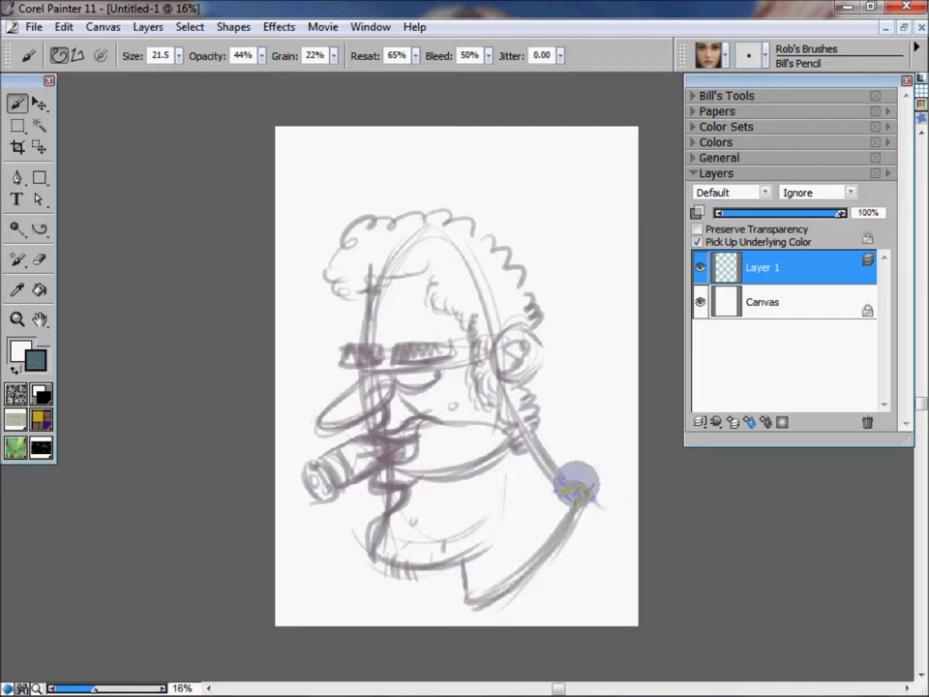
drag(600, 495, 543, 601)
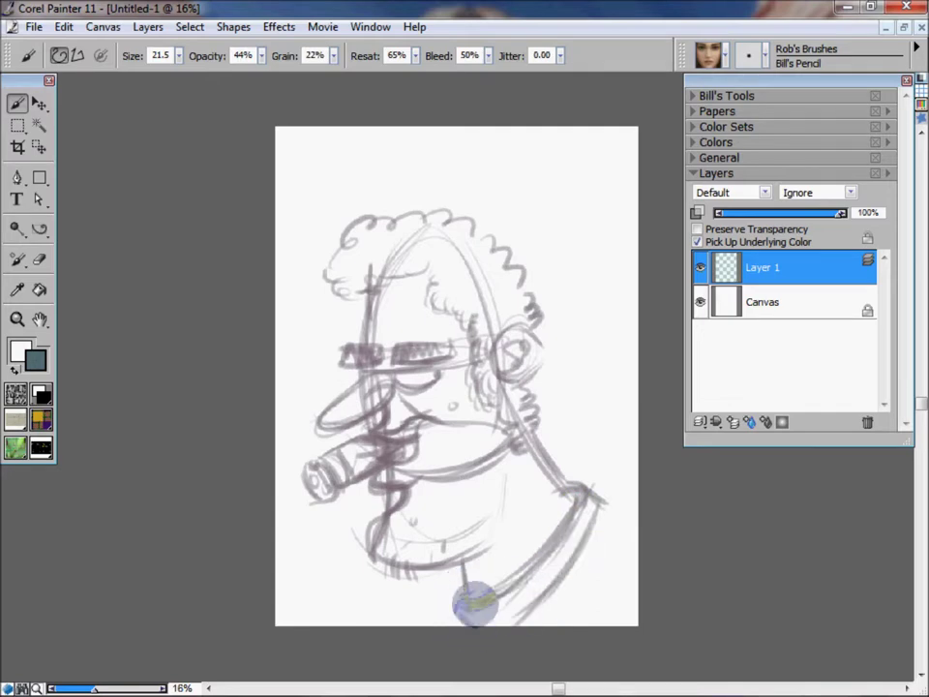
drag(455, 602, 564, 573)
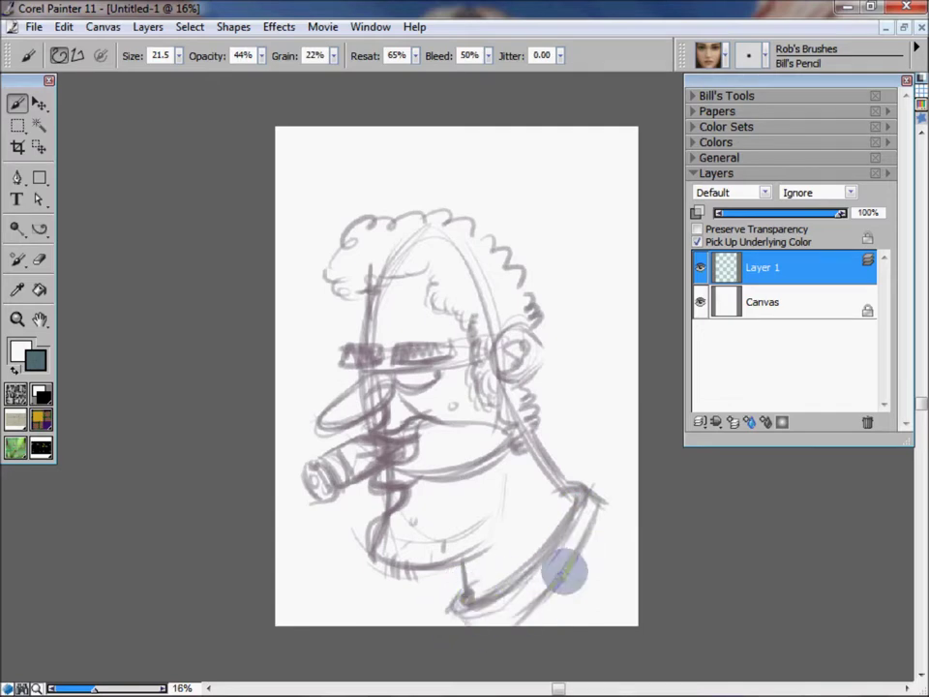
mouse_move(482, 614)
mouse_down()
mouse_move(510, 606)
mouse_move(561, 542)
mouse_move(604, 544)
mouse_up()
drag(619, 499, 429, 643)
drag(639, 497, 340, 659)
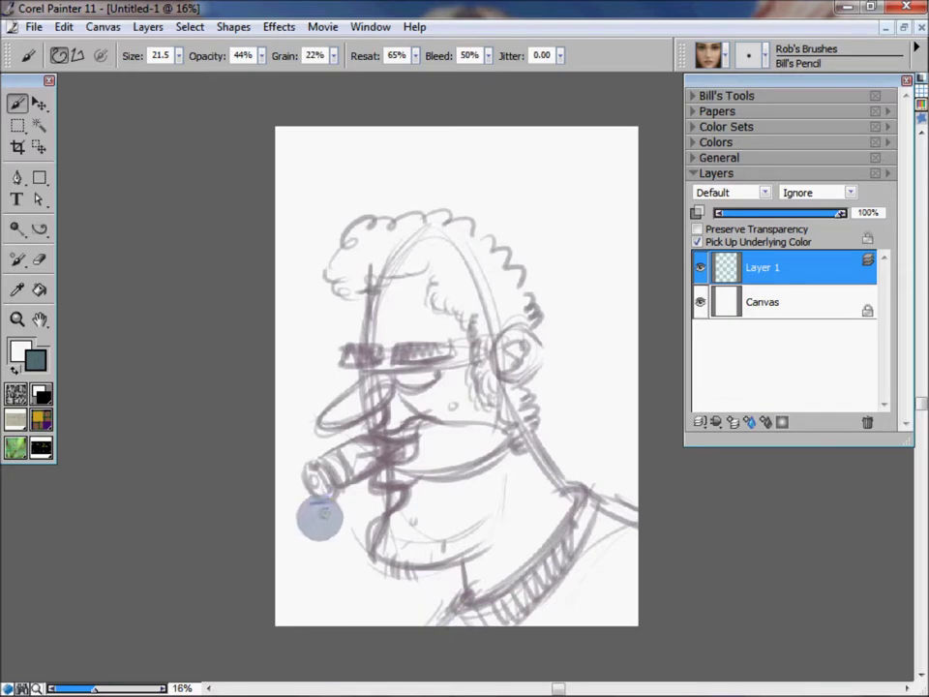
Refine the cigar tip, add a wavy smoke trail and the thought bubbles top right
mouse_move(310, 477)
mouse_down()
mouse_move(317, 441)
mouse_move(301, 280)
mouse_move(278, 251)
mouse_move(302, 201)
mouse_up()
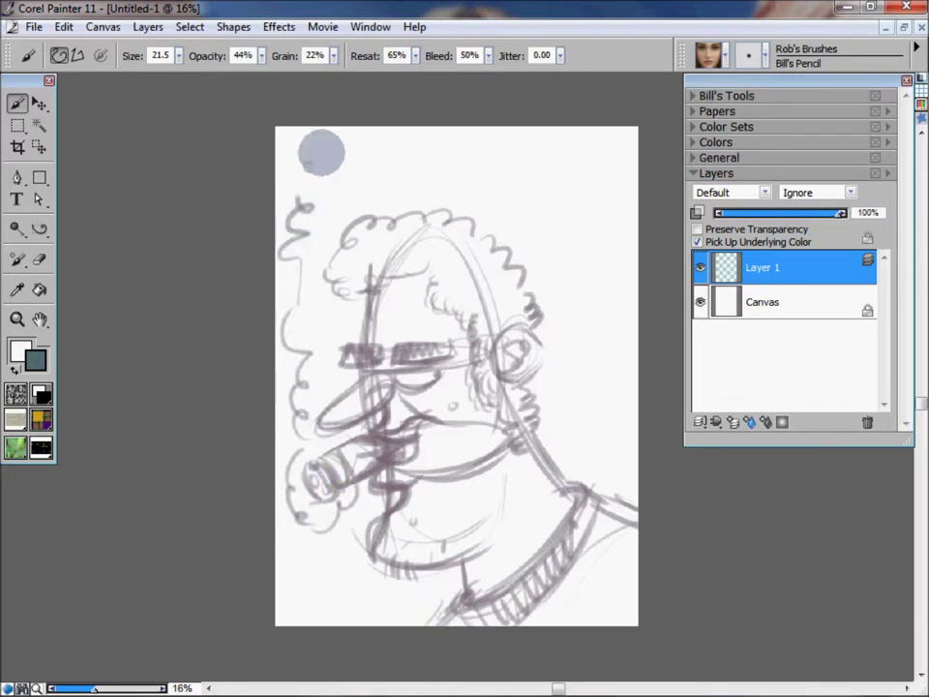
mouse_move(326, 415)
mouse_down()
mouse_move(307, 245)
mouse_move(365, 156)
mouse_move(303, 154)
mouse_up()
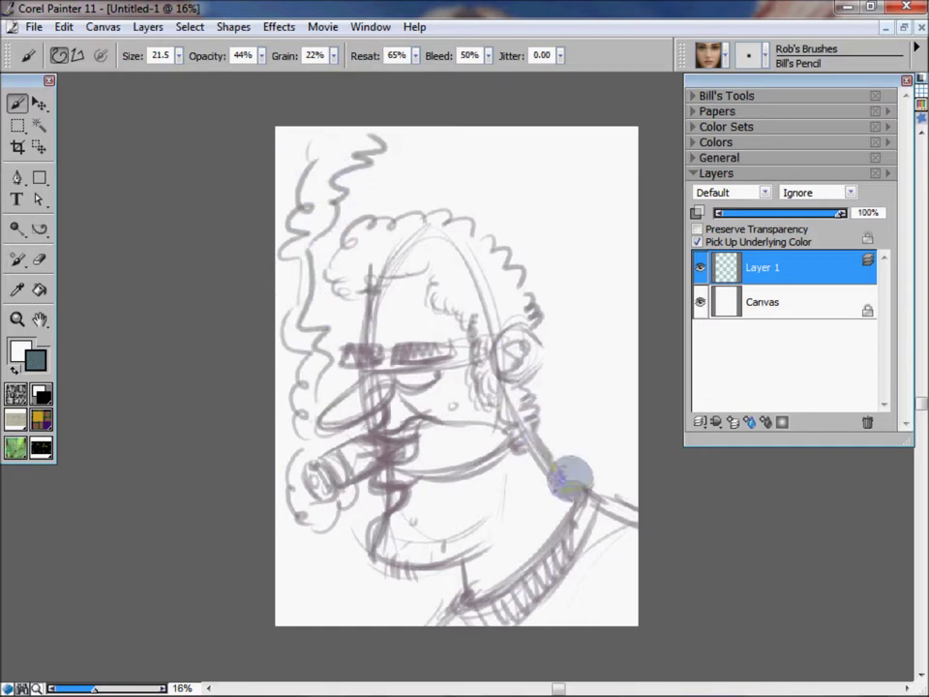
drag(550, 271, 565, 246)
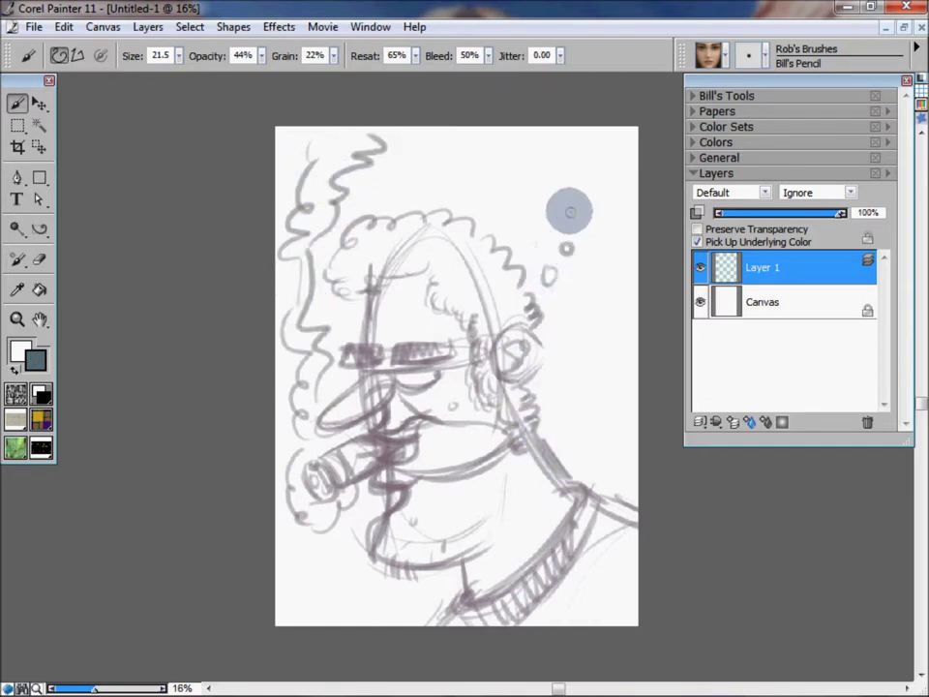
mouse_move(566, 138)
mouse_down()
mouse_move(534, 162)
mouse_move(586, 152)
mouse_move(566, 181)
mouse_move(581, 179)
mouse_up()
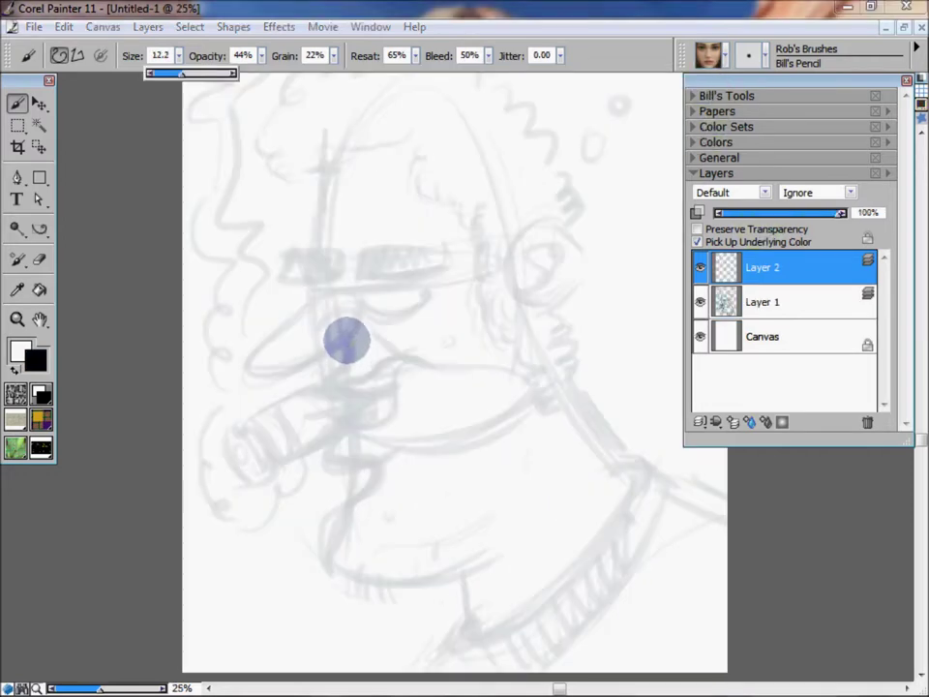
Begin clean inking on Layer 2 with a first curved line, zoomed in on the face
drag(327, 377, 348, 347)
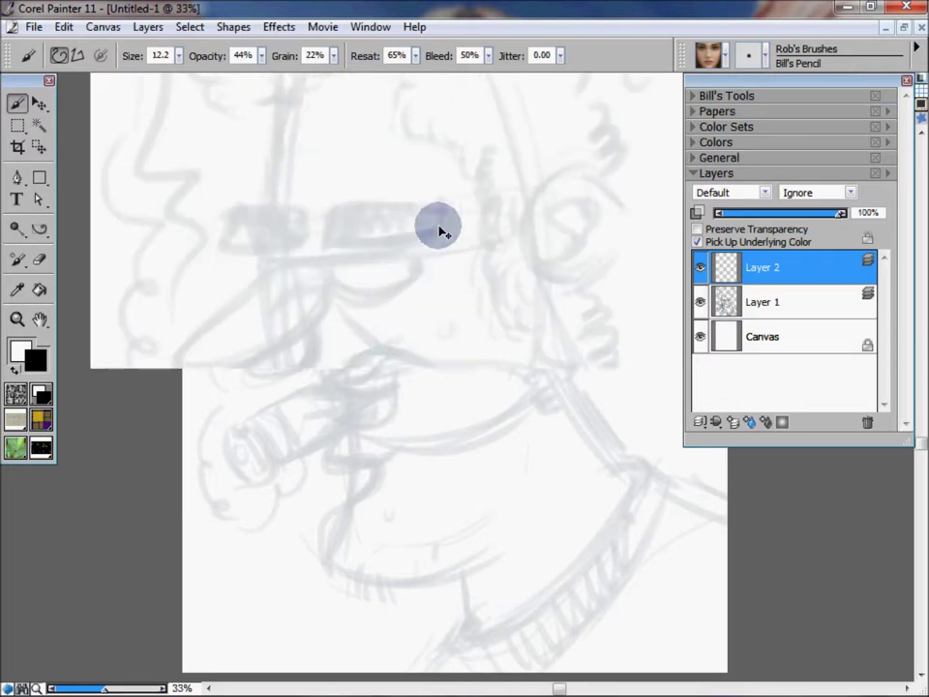
key(ctrl+plus)
mouse_move(474, 418)
mouse_down()
mouse_move(436, 340)
mouse_move(448, 231)
mouse_up()
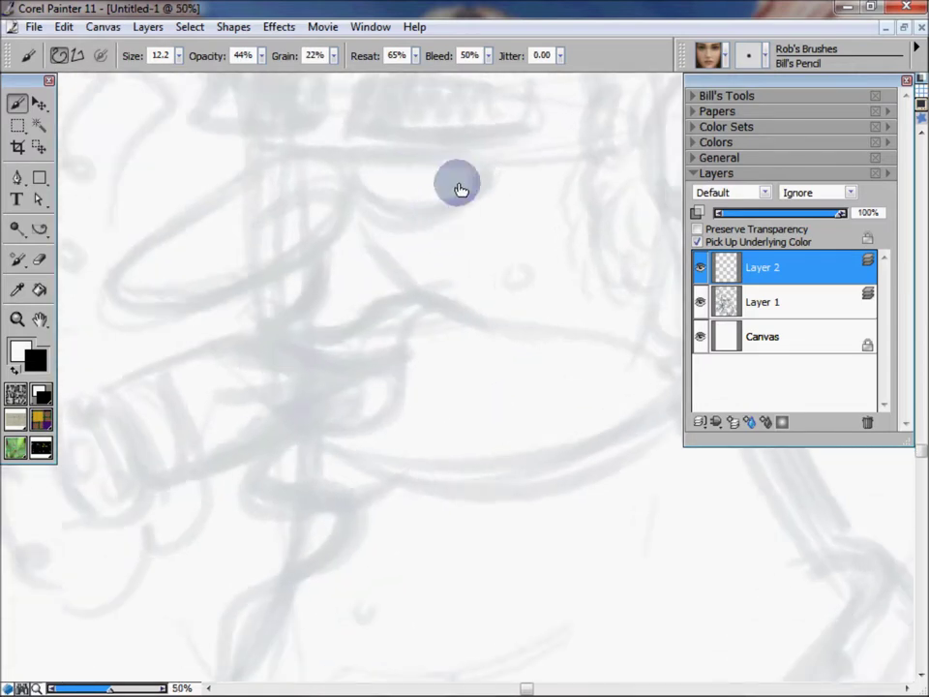
drag(461, 189, 380, 145)
drag(271, 356, 298, 296)
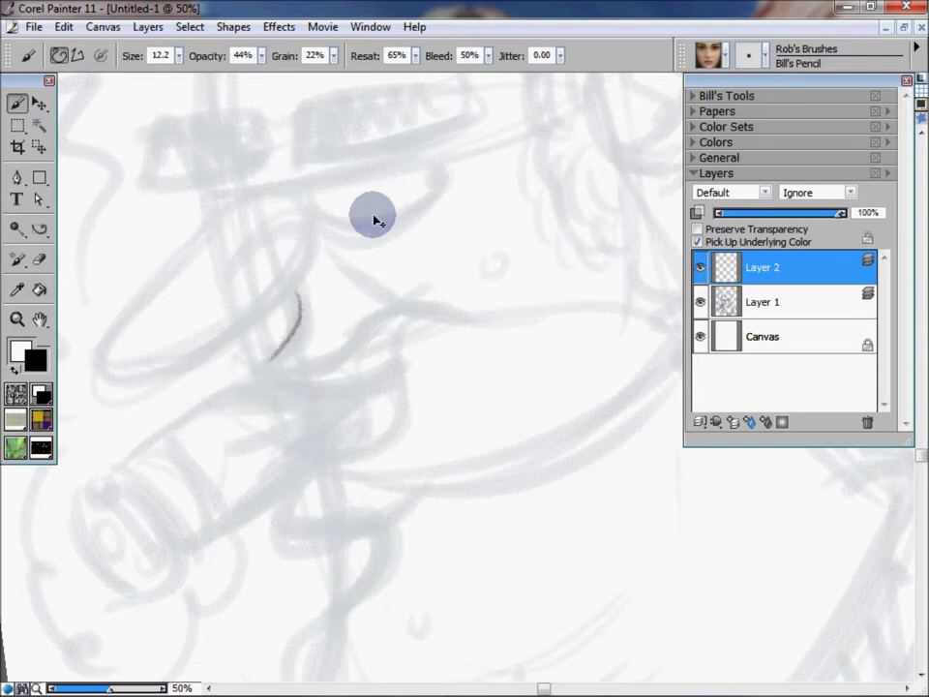
mouse_move(400, 400)
mouse_down()
mouse_move(556, 322)
mouse_move(568, 373)
mouse_up()
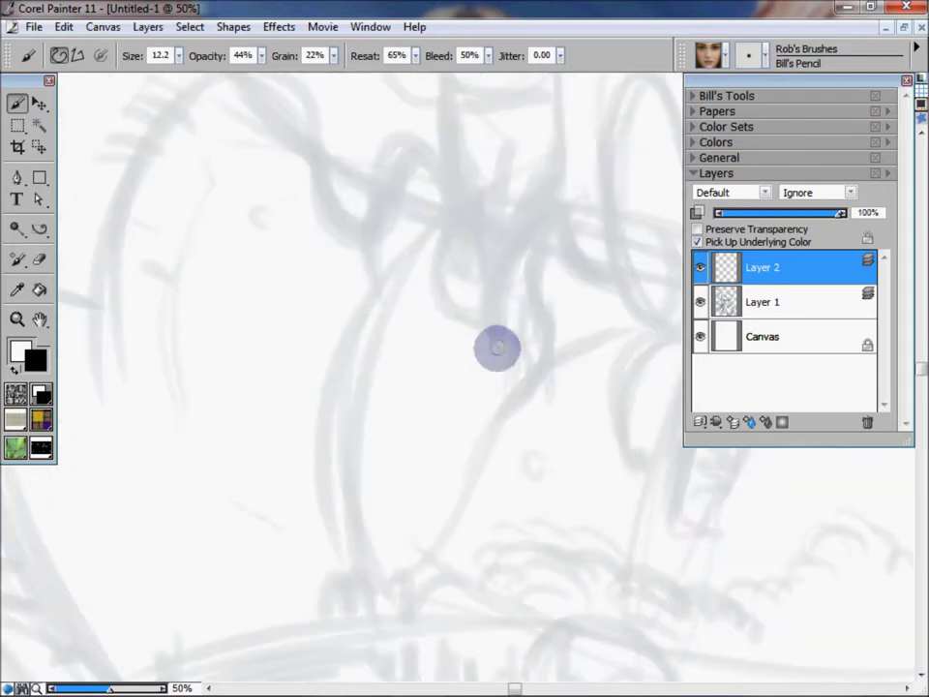
Ink the upper lip curves, undoing and redrawing the bad strokes
drag(561, 199, 540, 290)
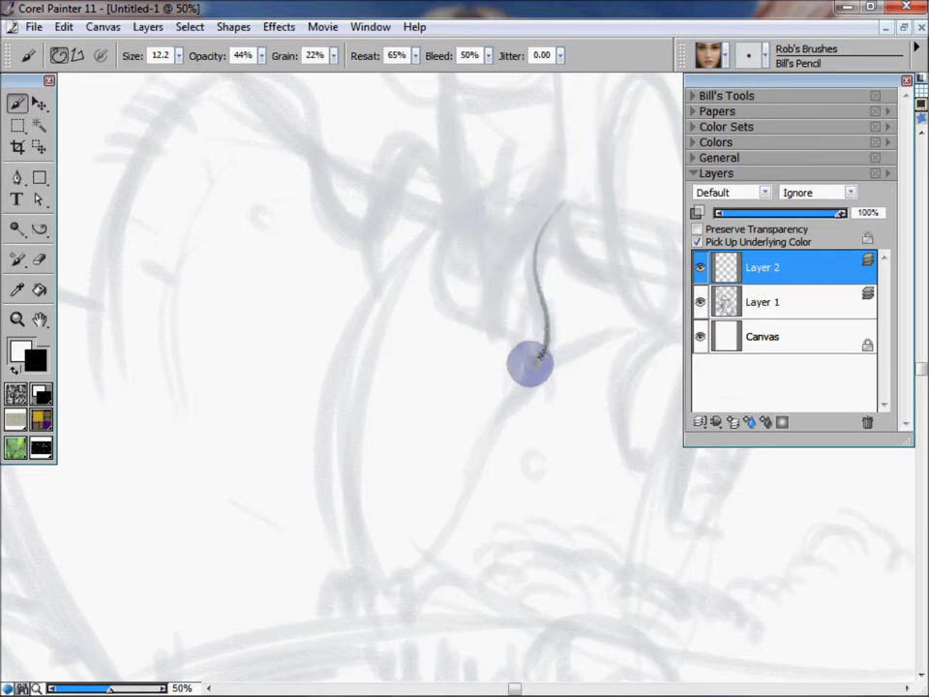
key(ctrl+z)
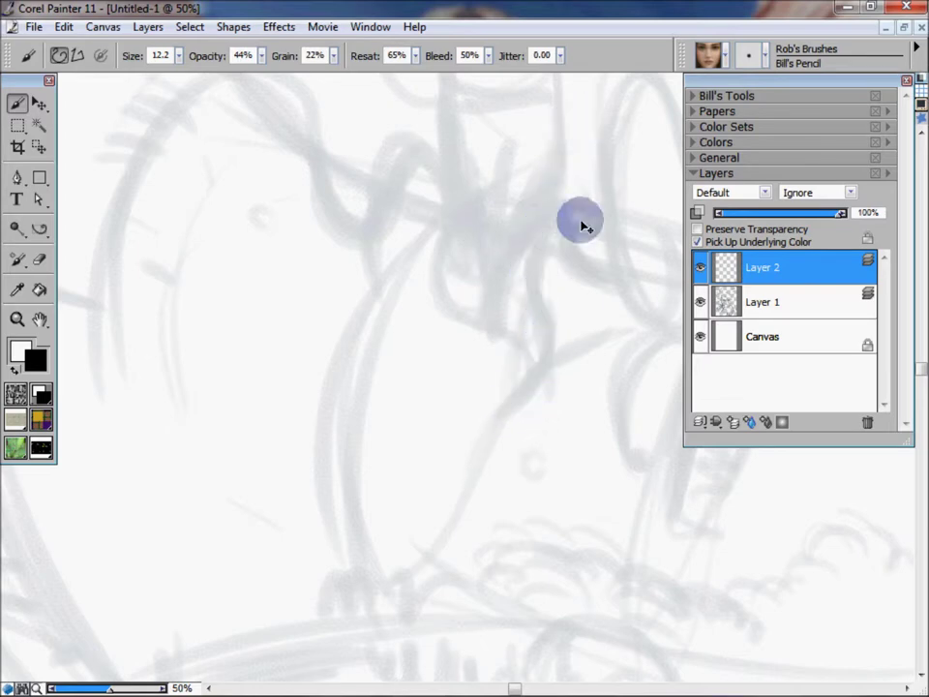
mouse_move(568, 205)
mouse_down()
mouse_move(534, 249)
mouse_move(499, 407)
mouse_up()
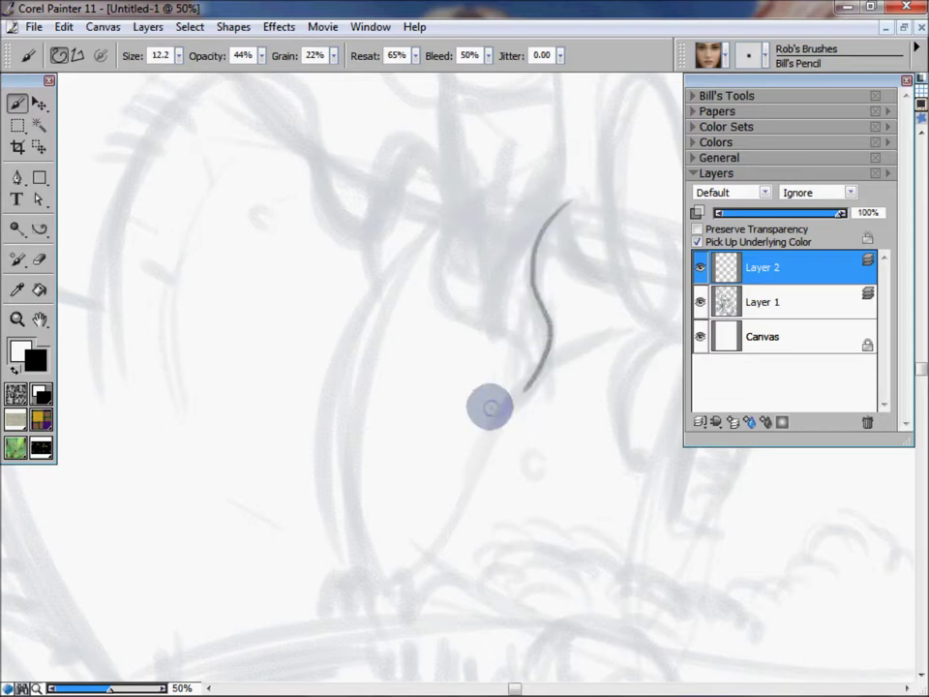
mouse_move(441, 230)
mouse_down()
mouse_move(441, 297)
mouse_move(508, 325)
mouse_move(528, 364)
mouse_up()
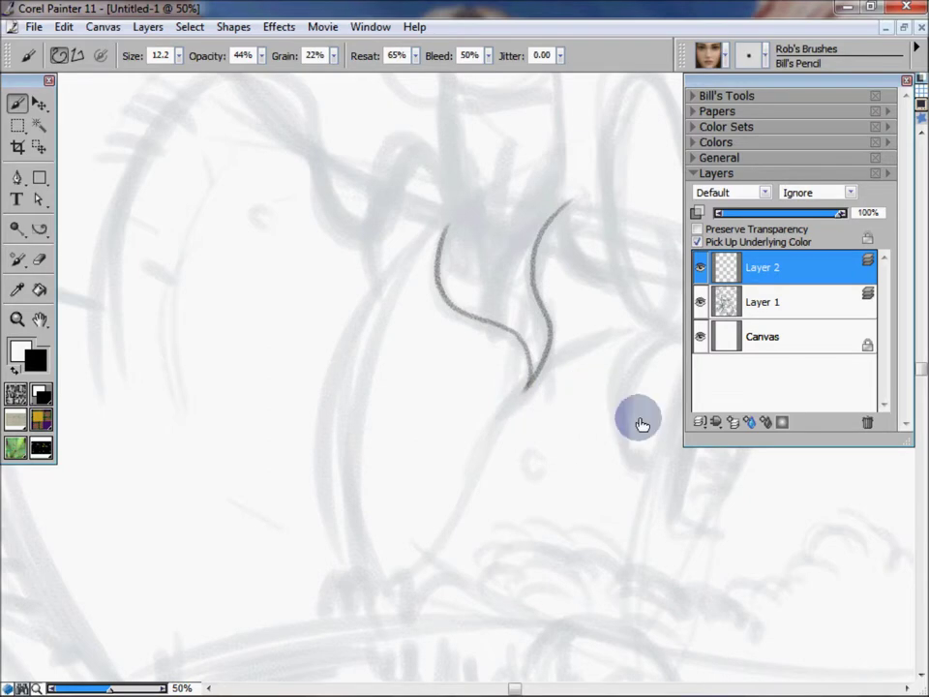
drag(606, 405, 608, 234)
mouse_move(480, 203)
mouse_down()
mouse_move(491, 310)
mouse_move(523, 365)
mouse_move(590, 432)
mouse_move(581, 481)
mouse_up()
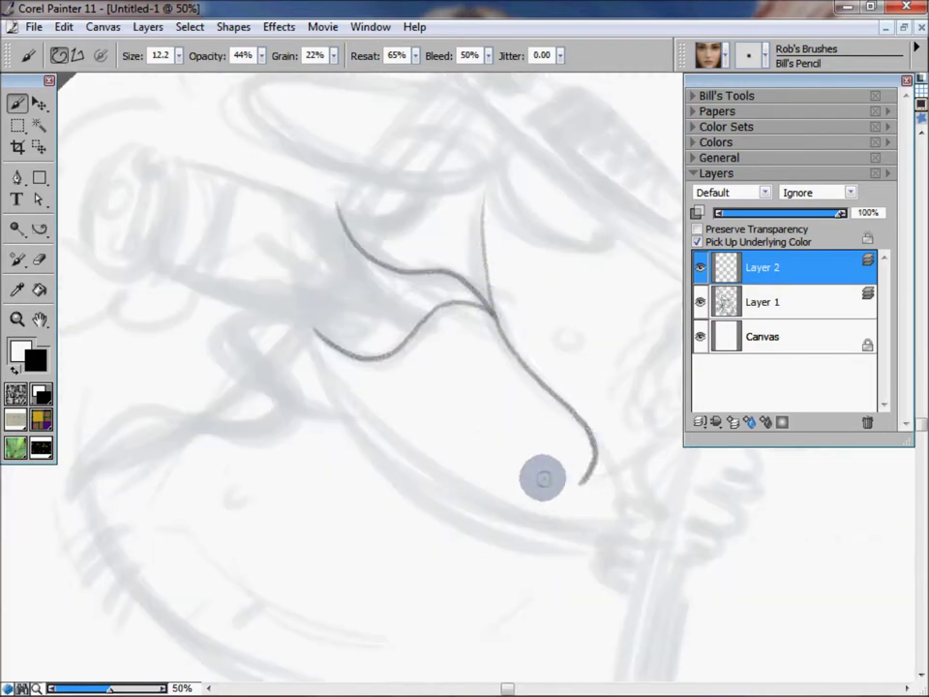
key(ctrl+z)
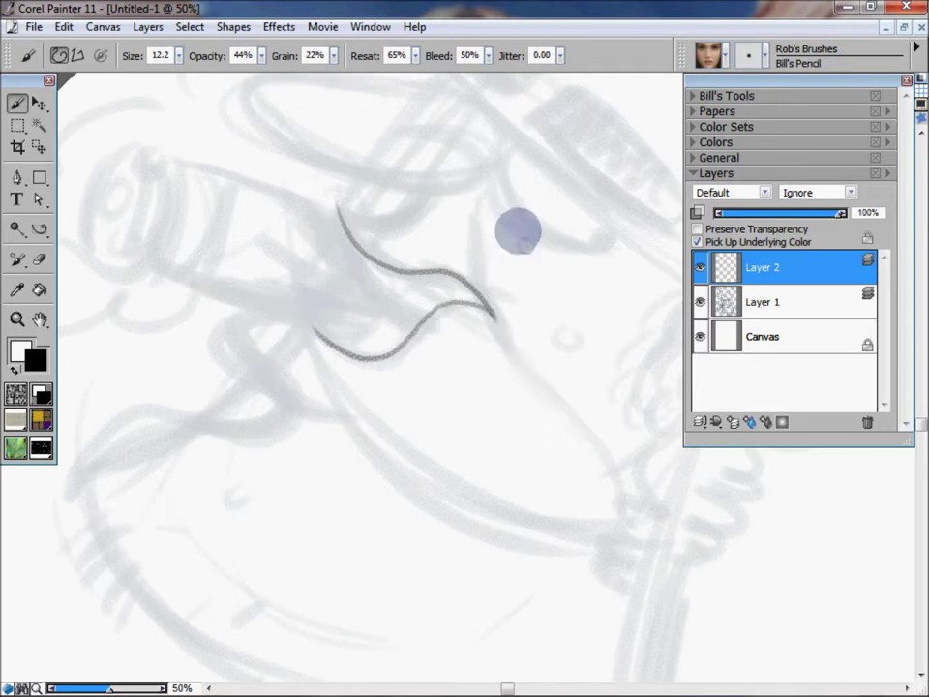
drag(488, 177, 493, 350)
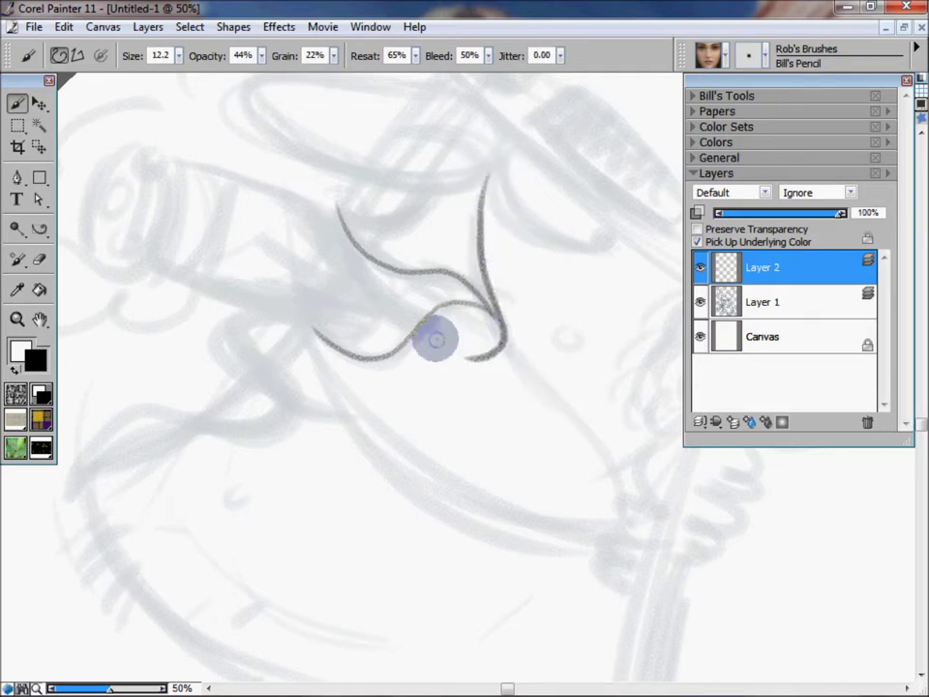
Ink the dark mouth corner, the lower lip curve and the teeth lines
mouse_move(580, 517)
mouse_down()
mouse_move(639, 394)
mouse_move(627, 334)
mouse_up()
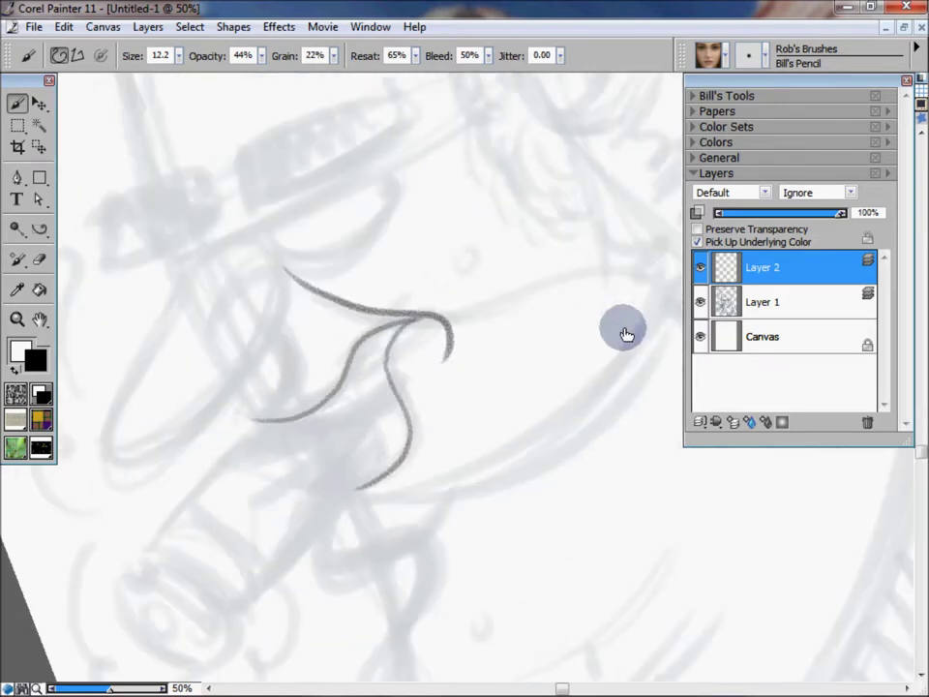
mouse_move(277, 328)
mouse_down()
mouse_move(289, 365)
mouse_move(244, 427)
mouse_up()
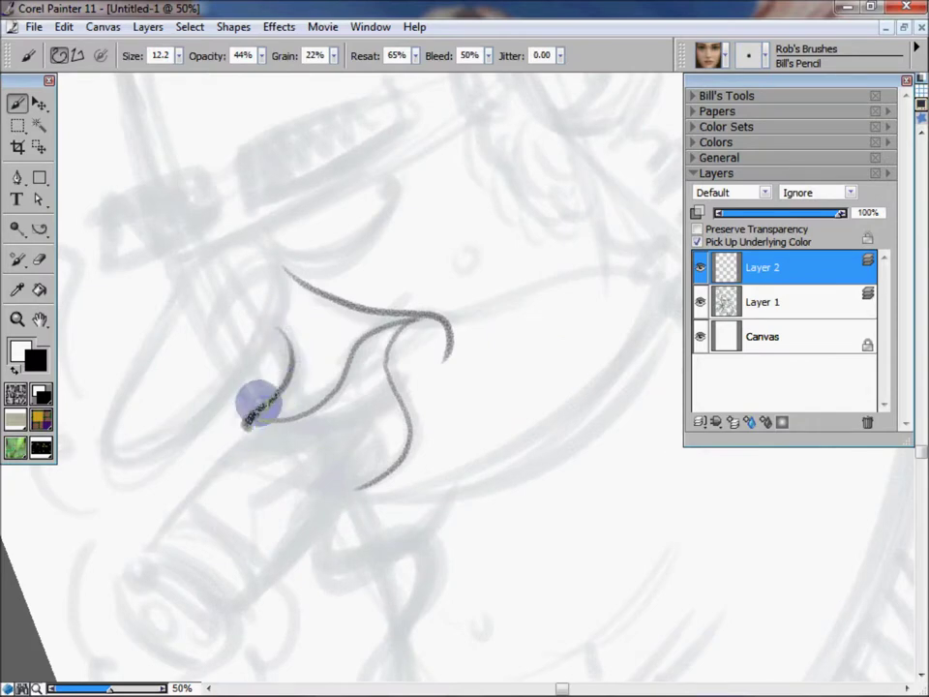
drag(280, 325, 257, 416)
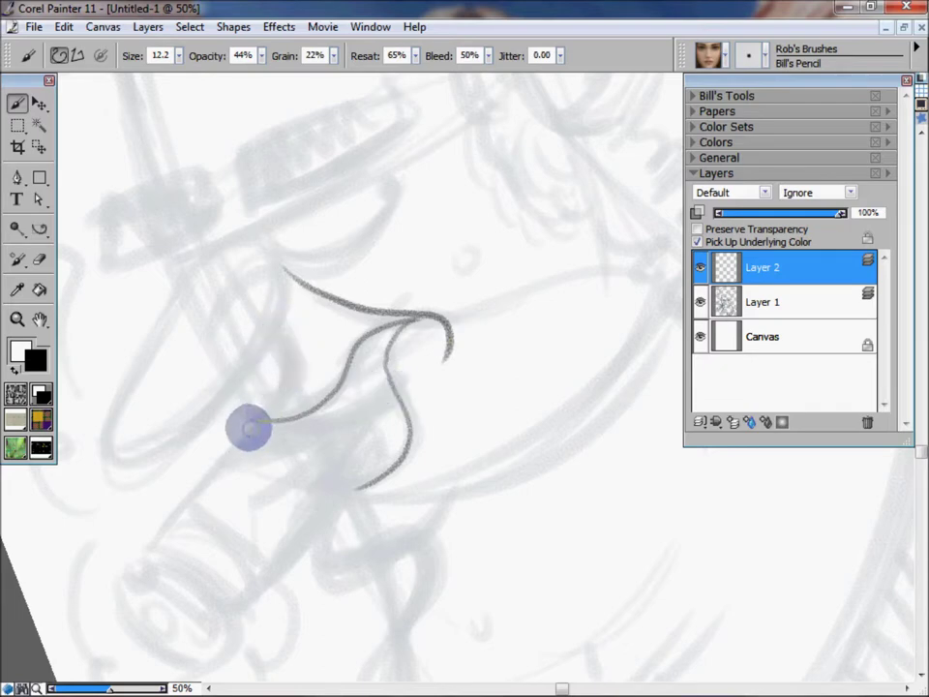
drag(284, 328, 248, 411)
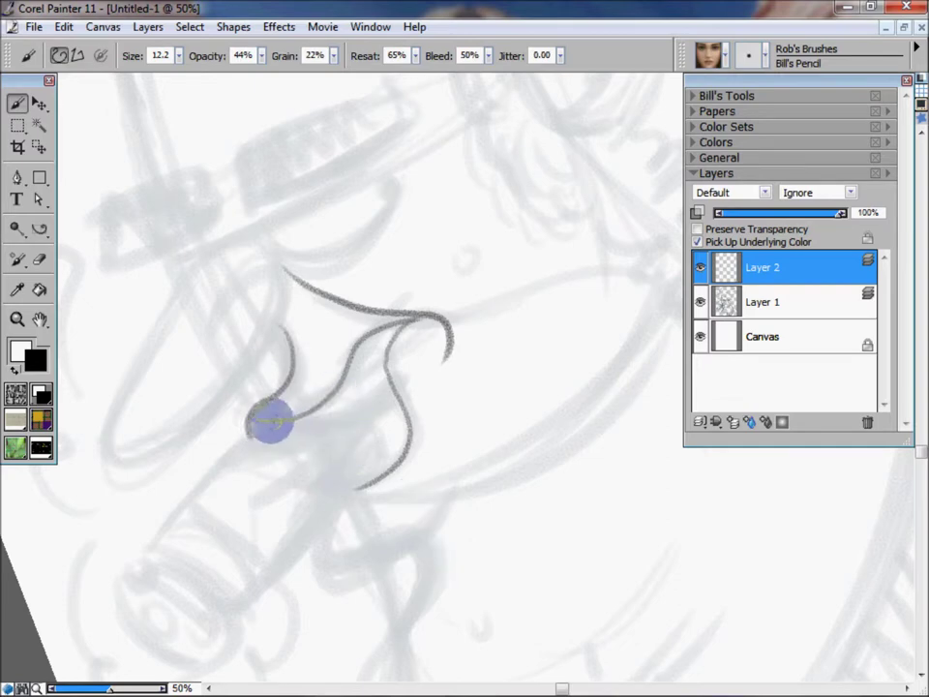
drag(286, 424, 383, 393)
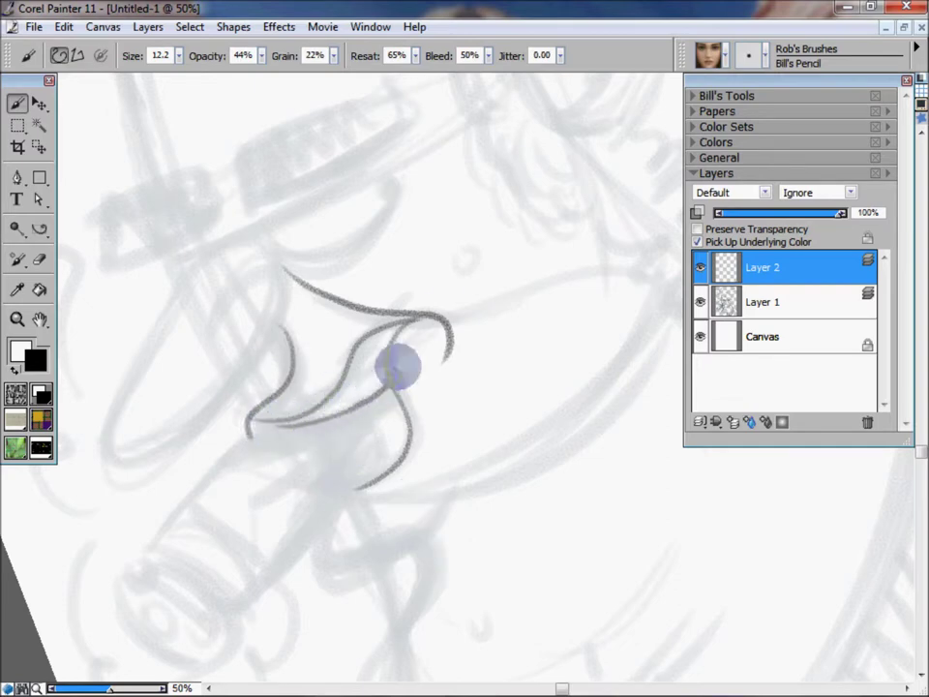
mouse_move(398, 398)
mouse_down()
mouse_move(348, 451)
mouse_move(366, 481)
mouse_up()
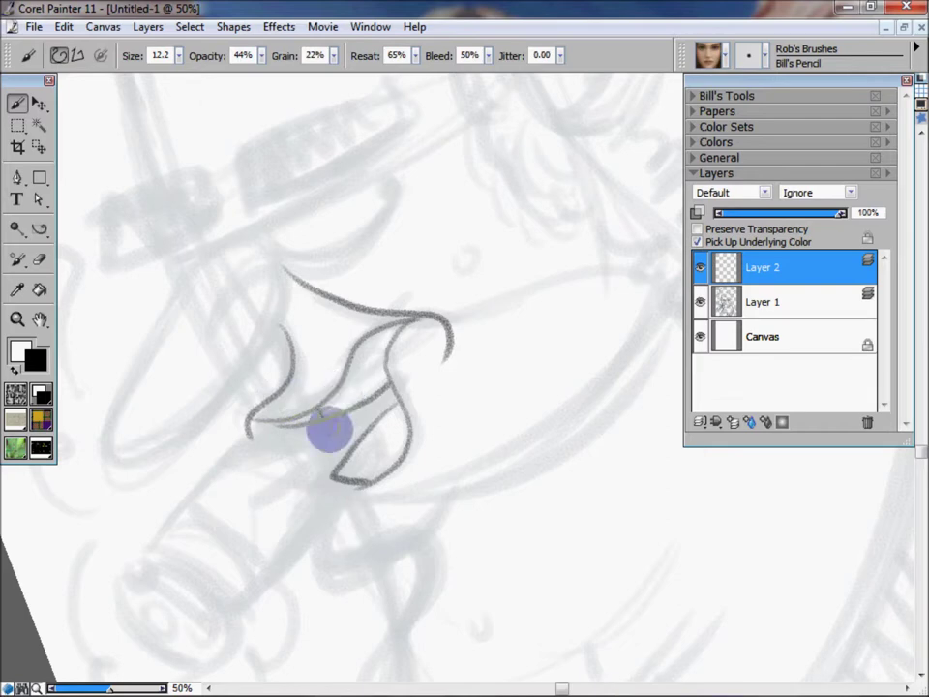
mouse_move(356, 383)
mouse_down()
mouse_move(370, 400)
mouse_move(366, 341)
mouse_up()
drag(362, 397, 385, 391)
key(ctrl+z)
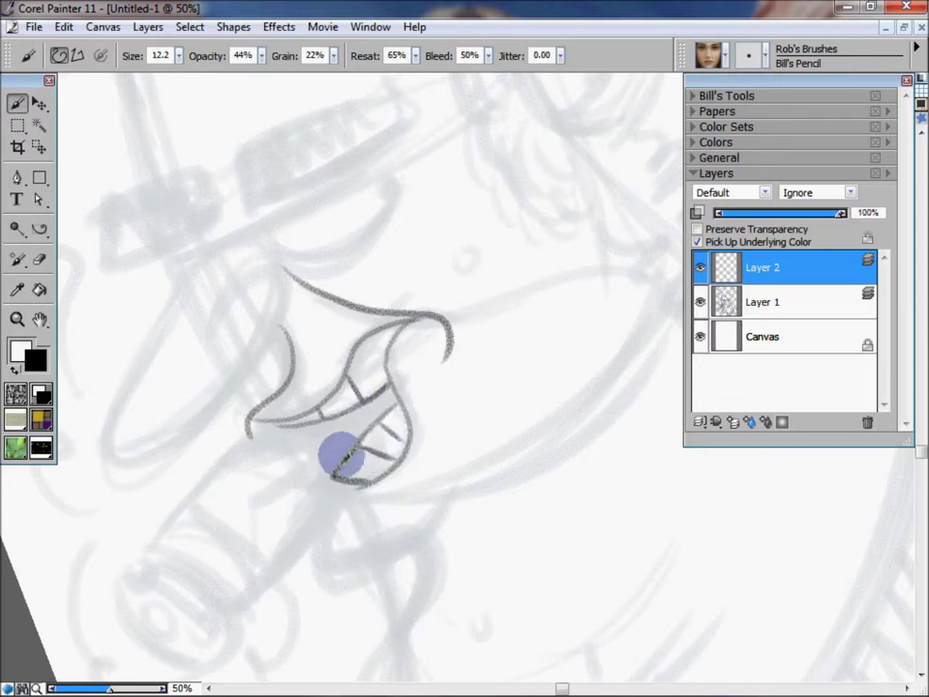
Outline the cigar's upper and lower edges and darken the mouth corner
mouse_move(333, 437)
mouse_down()
mouse_move(459, 371)
mouse_move(427, 358)
mouse_move(287, 474)
mouse_up()
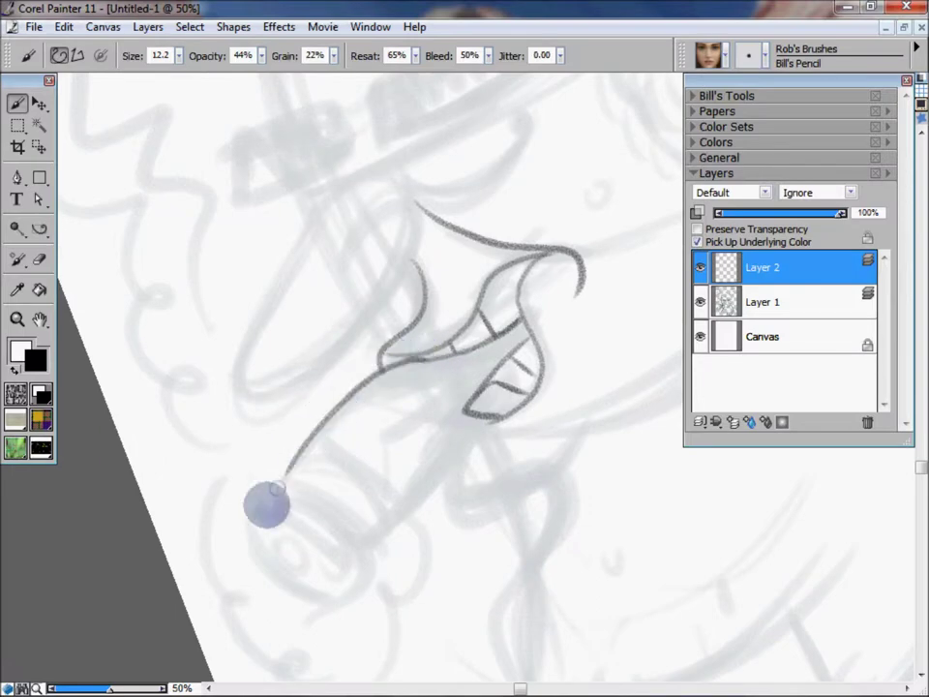
drag(466, 414, 380, 538)
drag(466, 404, 498, 337)
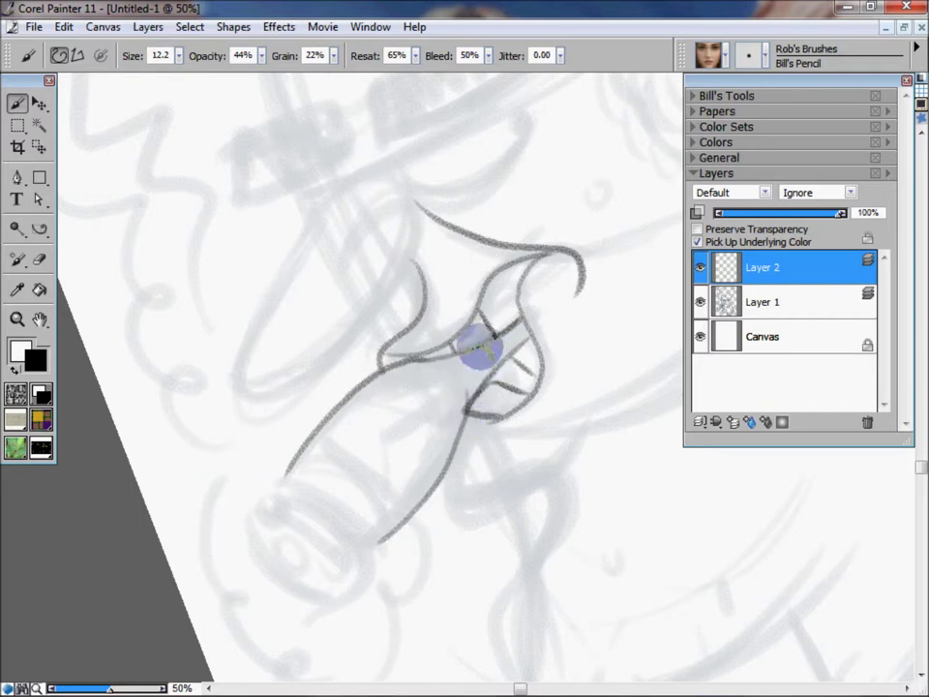
mouse_move(497, 327)
mouse_down()
mouse_move(461, 407)
mouse_move(427, 326)
mouse_move(419, 360)
mouse_move(461, 367)
mouse_move(448, 379)
mouse_up()
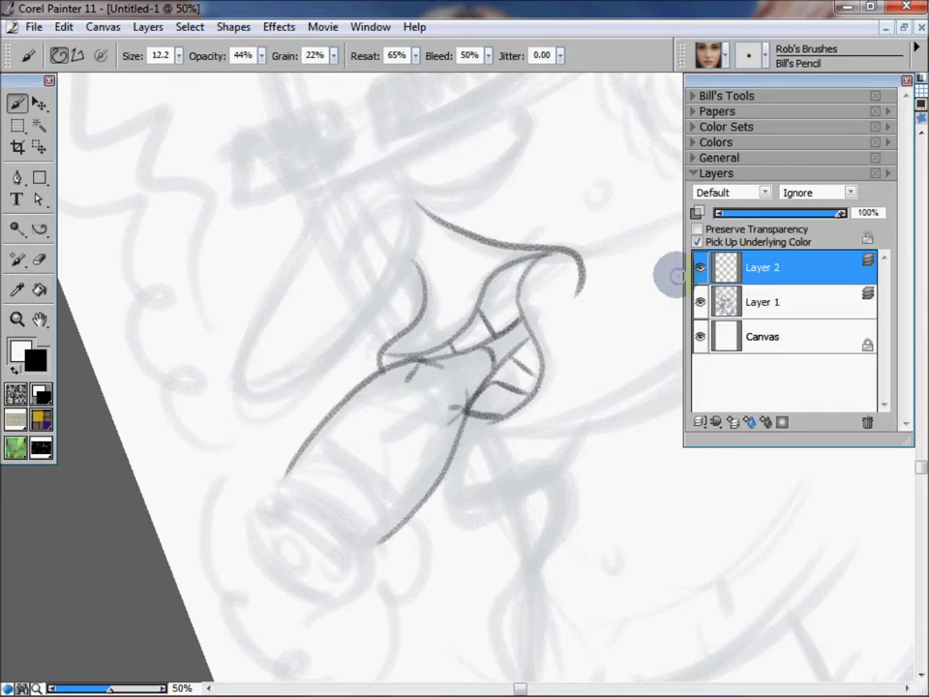
drag(519, 301, 628, 385)
mouse_move(270, 311)
mouse_down()
mouse_move(316, 368)
mouse_move(335, 429)
mouse_up()
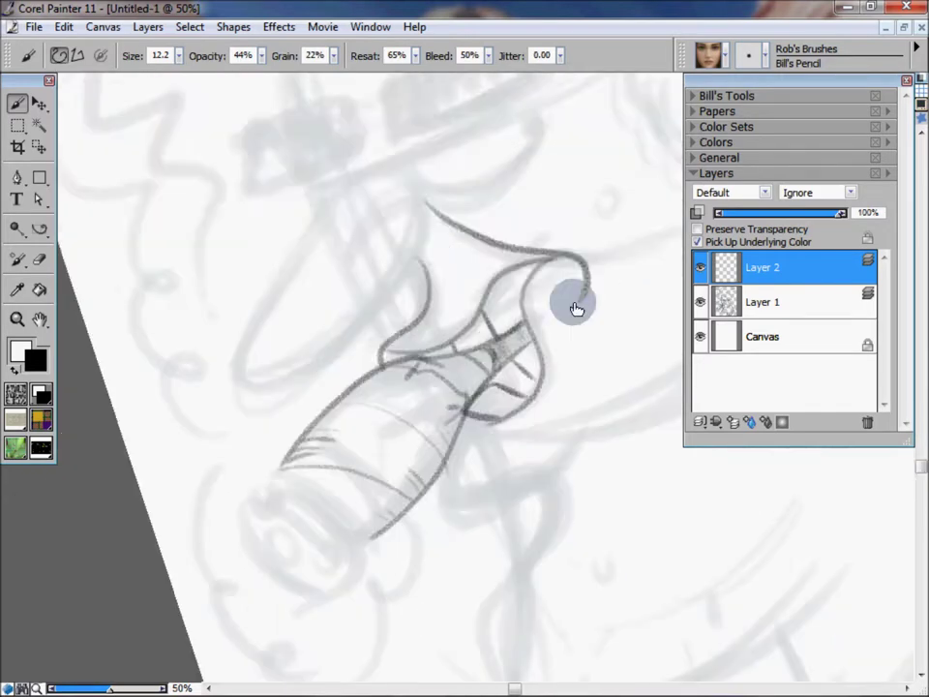
Hatch the cigar's burning end with ash marks and draw the lower lip curve beneath it
mouse_move(556, 452)
mouse_down()
mouse_move(577, 310)
mouse_move(581, 394)
mouse_up()
mouse_move(271, 421)
mouse_down()
mouse_move(280, 487)
mouse_move(245, 408)
mouse_move(214, 378)
mouse_up()
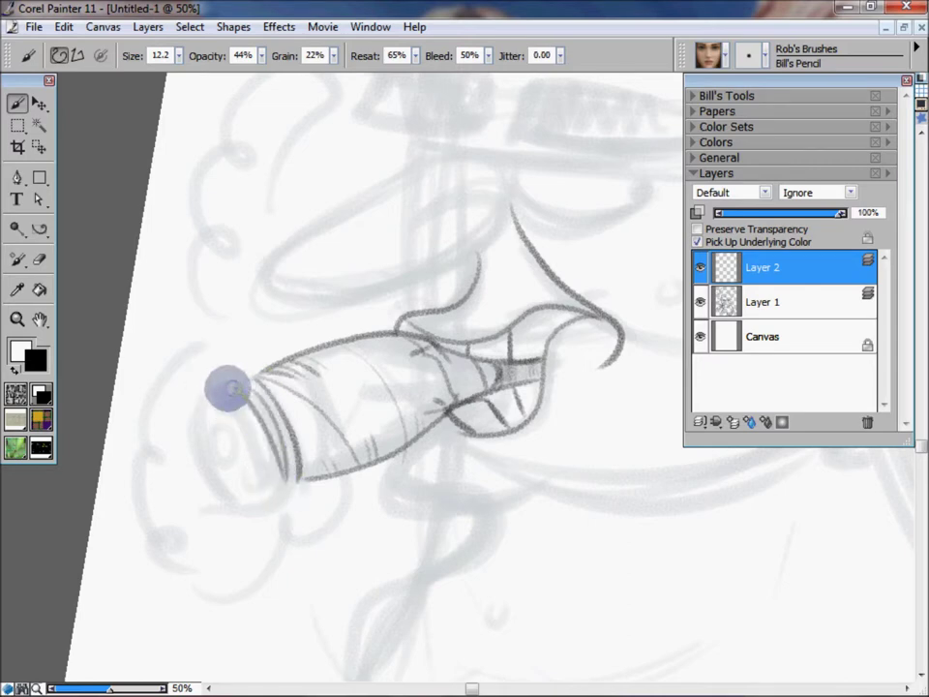
mouse_move(238, 425)
mouse_down()
mouse_move(212, 394)
mouse_move(229, 481)
mouse_move(271, 497)
mouse_move(224, 435)
mouse_move(247, 460)
mouse_up()
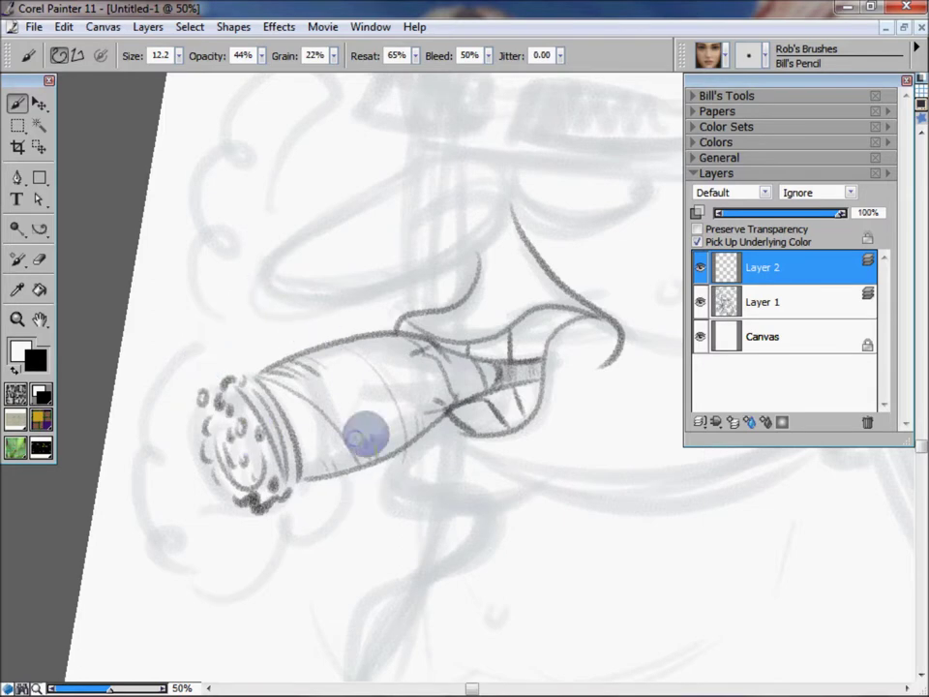
drag(600, 534, 580, 525)
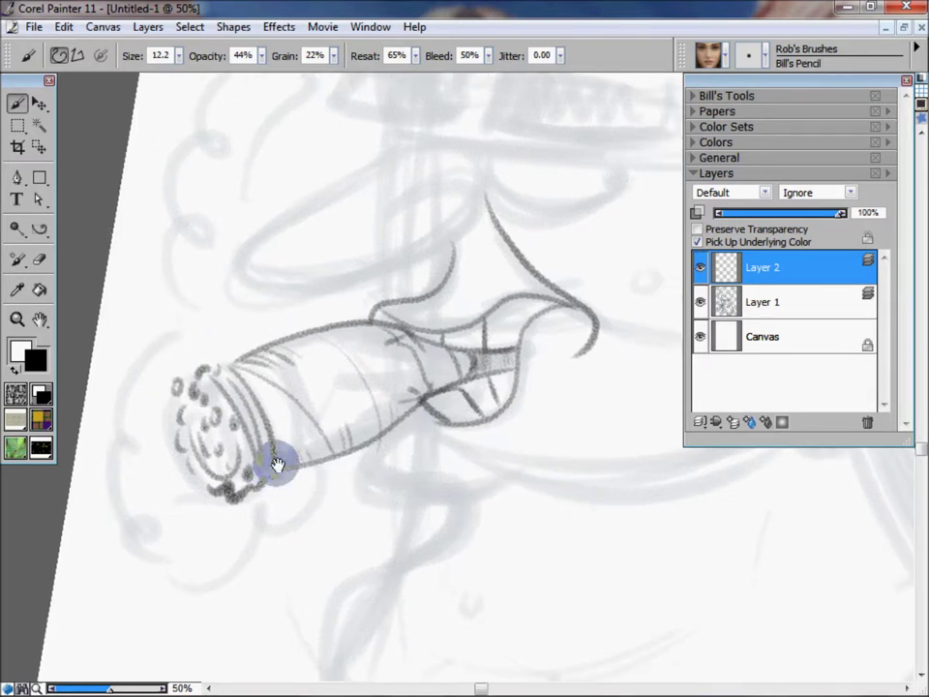
drag(274, 464, 473, 373)
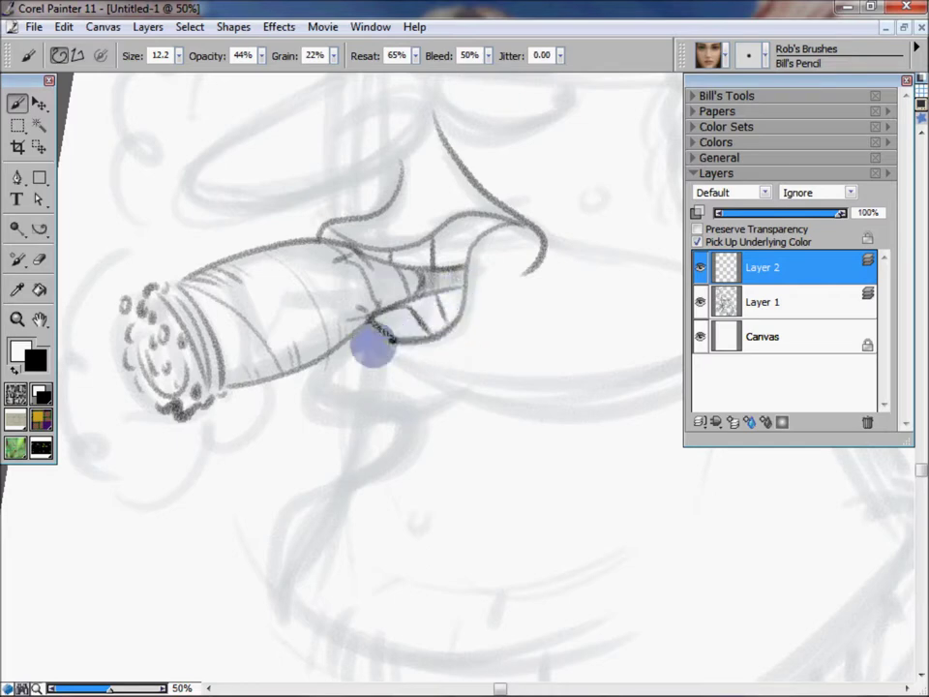
mouse_move(375, 320)
mouse_down()
mouse_move(311, 369)
mouse_move(444, 391)
mouse_up()
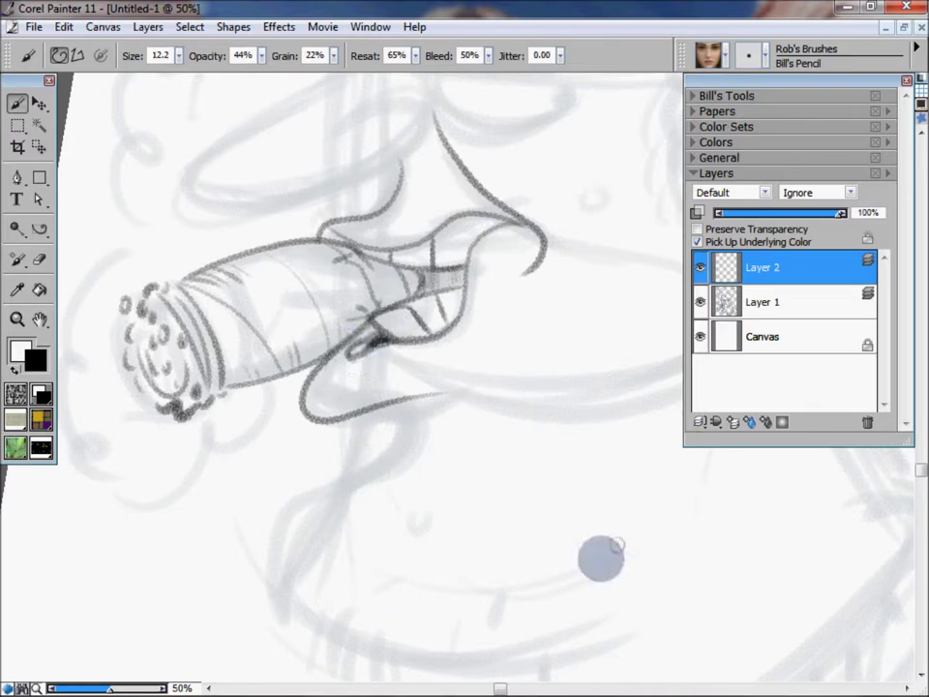
Ink the smoke trail curving from the cigar into a U-shaped loop
mouse_move(404, 410)
mouse_down()
mouse_move(357, 473)
mouse_move(320, 624)
mouse_up()
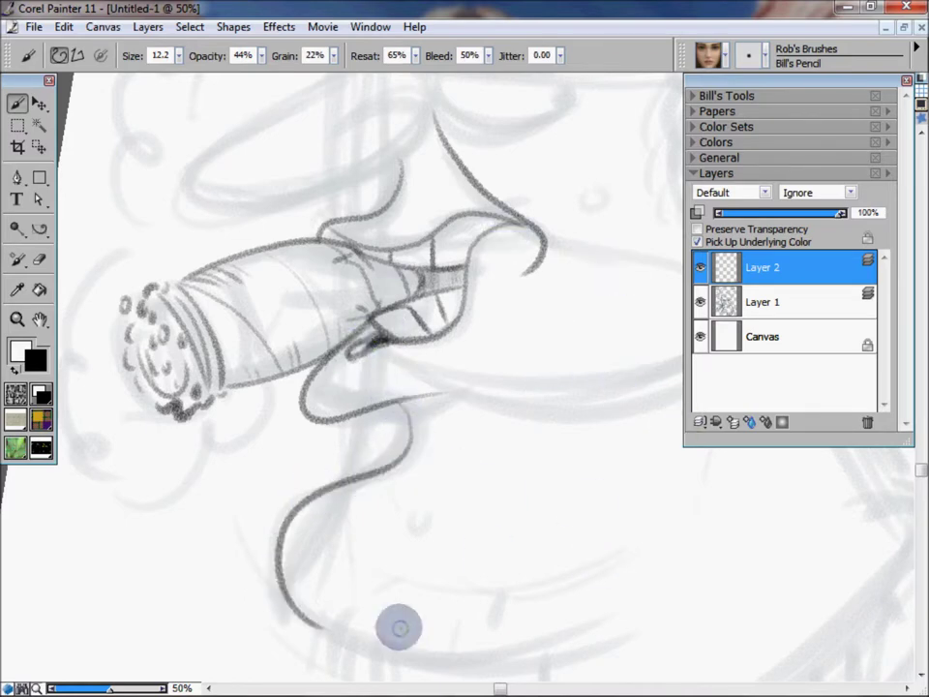
drag(497, 400, 504, 529)
mouse_move(578, 474)
mouse_down()
mouse_move(596, 342)
mouse_move(554, 467)
mouse_move(531, 388)
mouse_up()
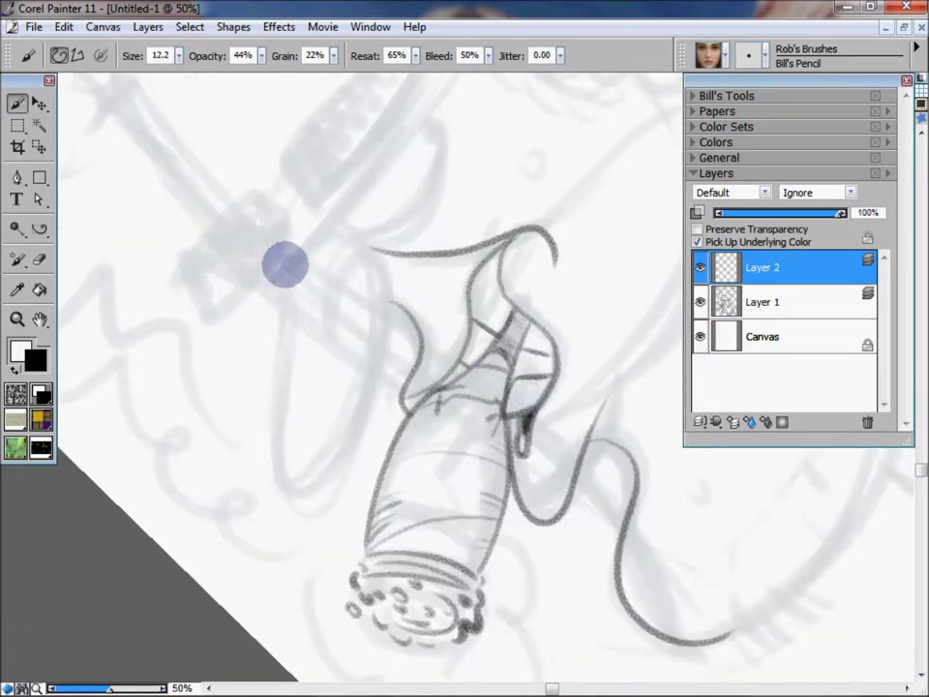
mouse_move(290, 258)
mouse_down()
mouse_move(274, 427)
mouse_move(342, 461)
mouse_move(374, 366)
mouse_up()
mouse_move(469, 304)
mouse_down()
mouse_move(575, 559)
mouse_move(549, 568)
mouse_up()
Draw the long dark diagonal line across the face after several retries, plus a curved lower eyelid
drag(211, 460, 387, 218)
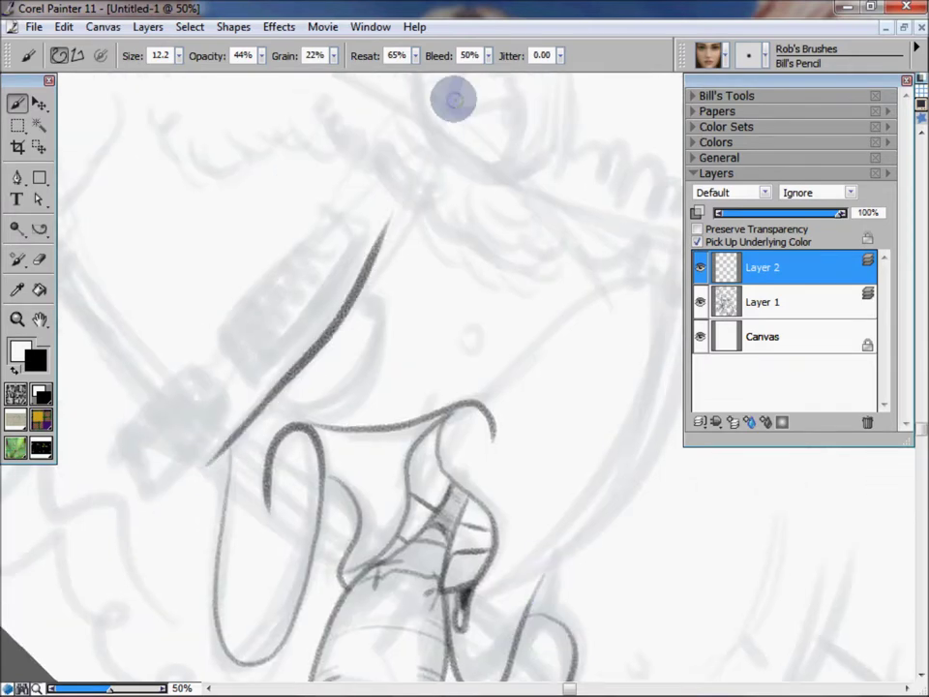
key(ctrl+z)
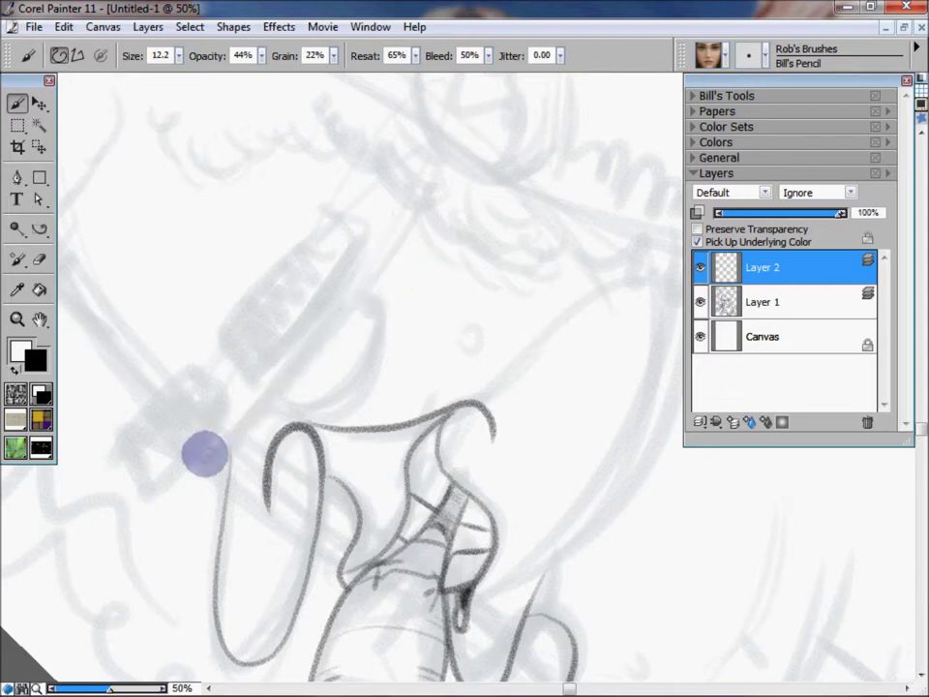
drag(214, 446, 412, 225)
key(ctrl+z)
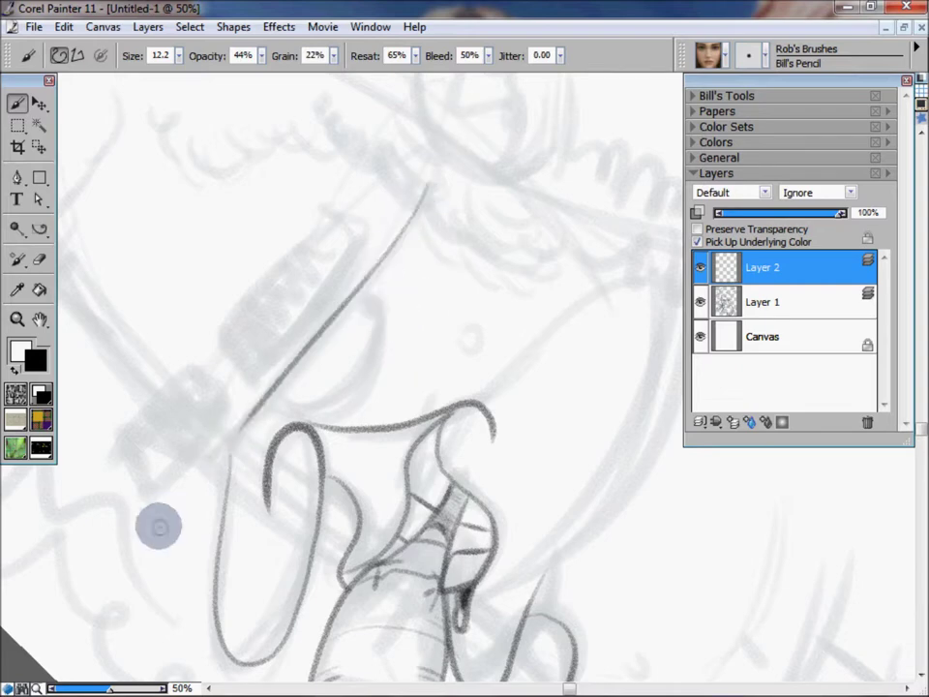
drag(427, 174, 229, 431)
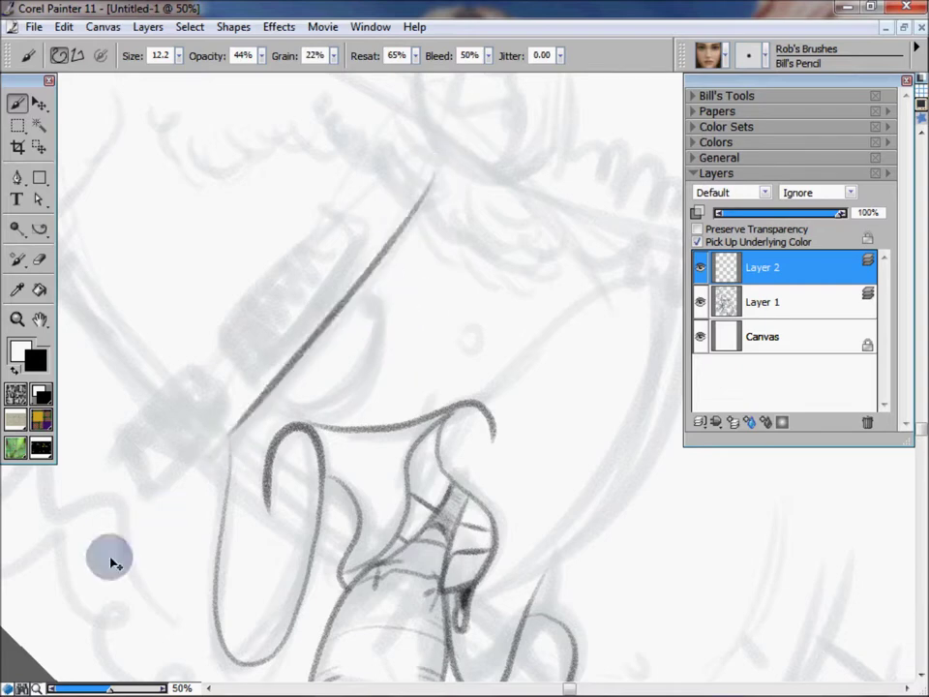
key(ctrl+z)
drag(432, 182, 214, 453)
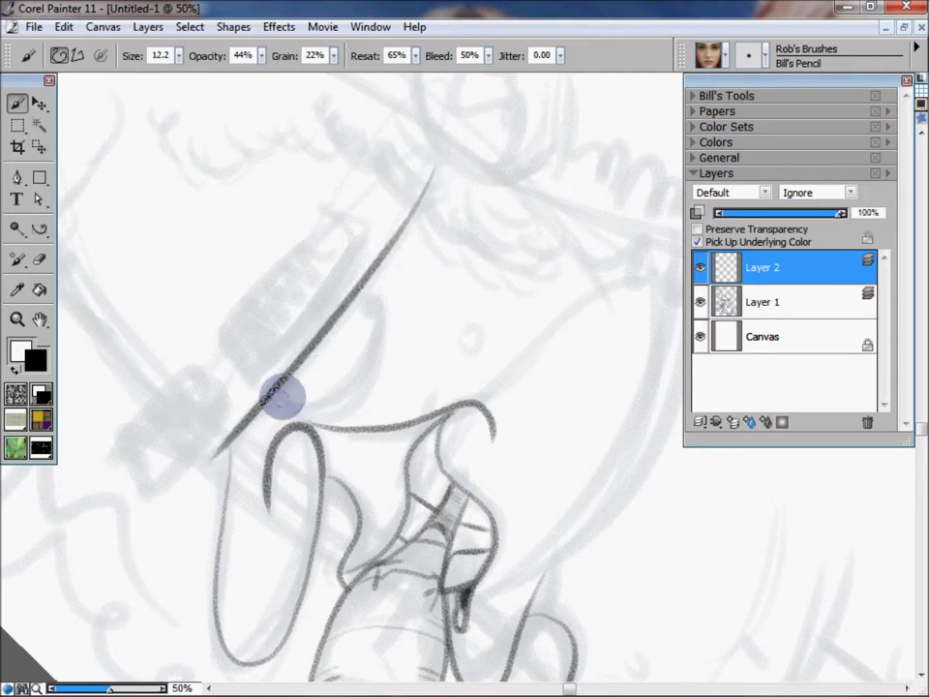
drag(272, 397, 374, 345)
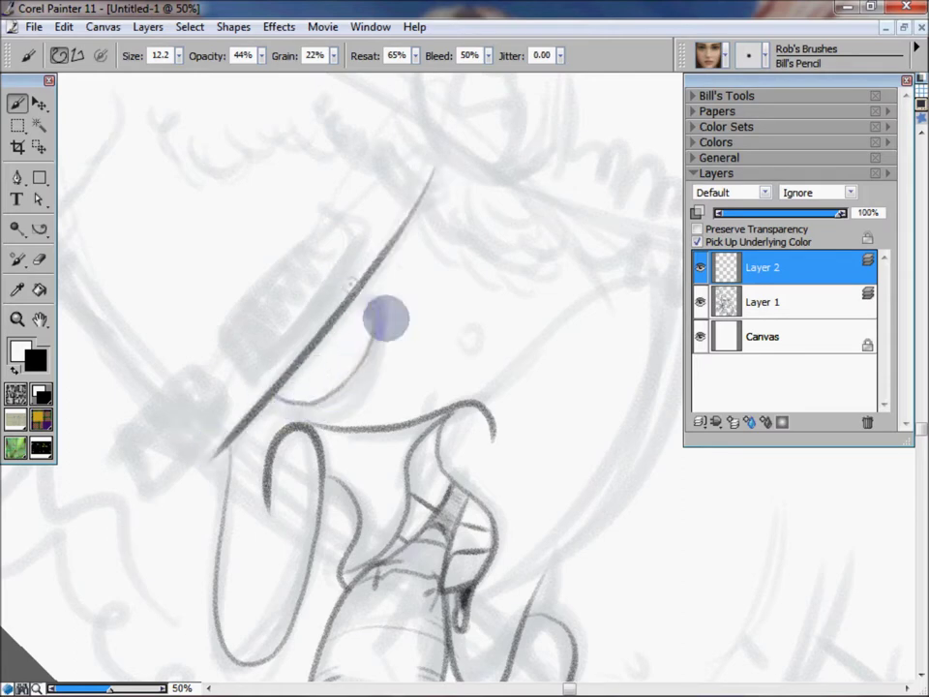
mouse_move(470, 303)
mouse_down()
mouse_move(347, 315)
mouse_move(367, 369)
mouse_move(316, 435)
mouse_move(357, 358)
mouse_move(350, 388)
mouse_move(510, 301)
mouse_move(442, 262)
mouse_move(483, 381)
mouse_up()
Draw three parallel arcs beside the long diagonal line, redoing the overly dark one thinner
mouse_move(519, 301)
mouse_down()
mouse_move(606, 430)
mouse_move(349, 469)
mouse_move(342, 385)
mouse_up()
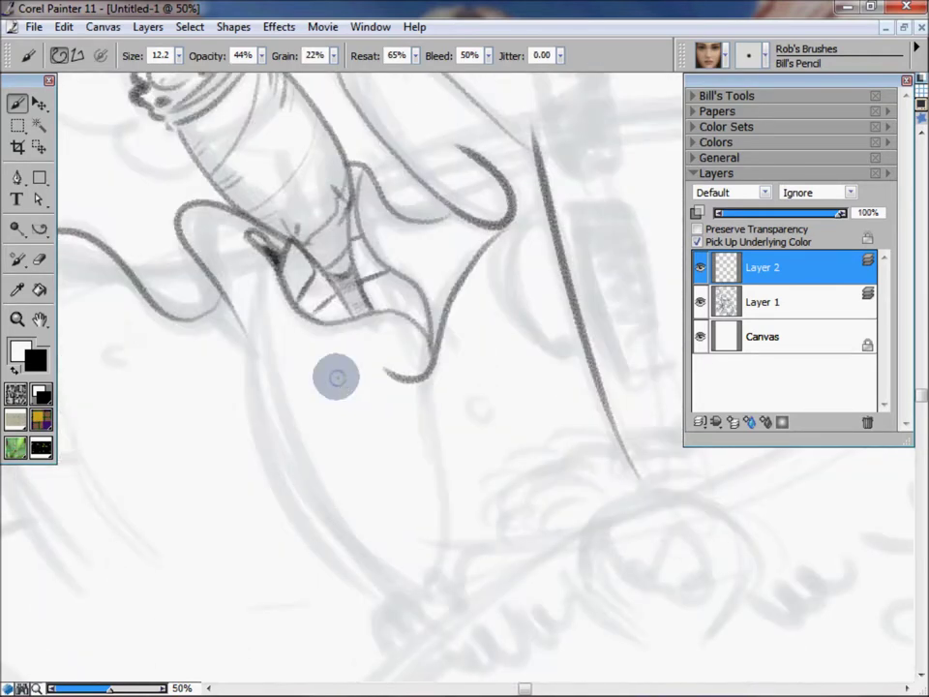
mouse_move(541, 208)
mouse_down()
mouse_move(519, 254)
mouse_move(528, 312)
mouse_move(559, 350)
mouse_up()
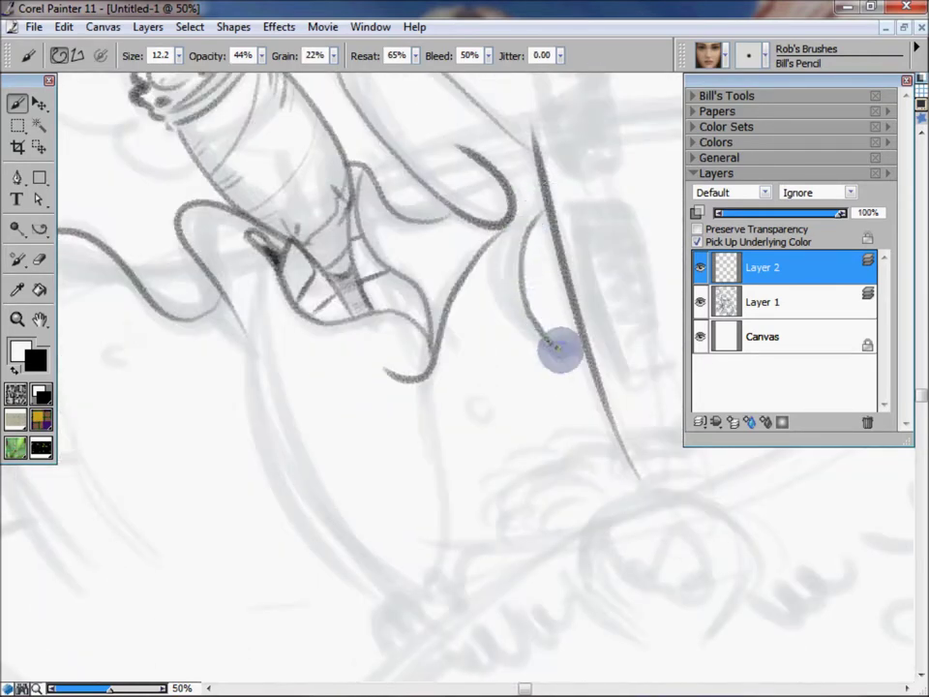
drag(510, 259, 556, 345)
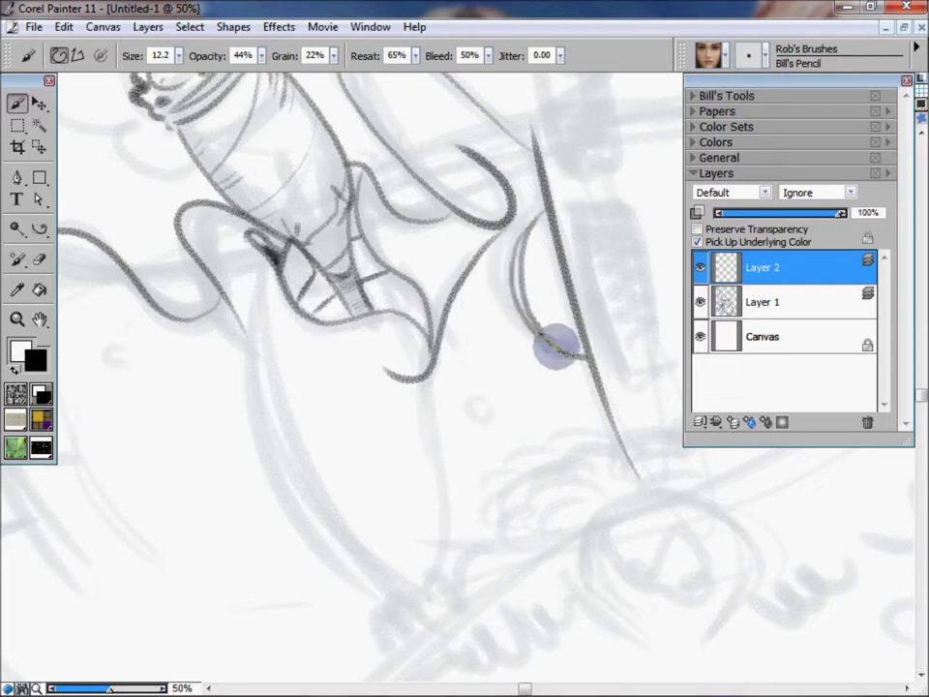
mouse_move(510, 242)
mouse_down()
mouse_move(502, 307)
mouse_move(564, 358)
mouse_up()
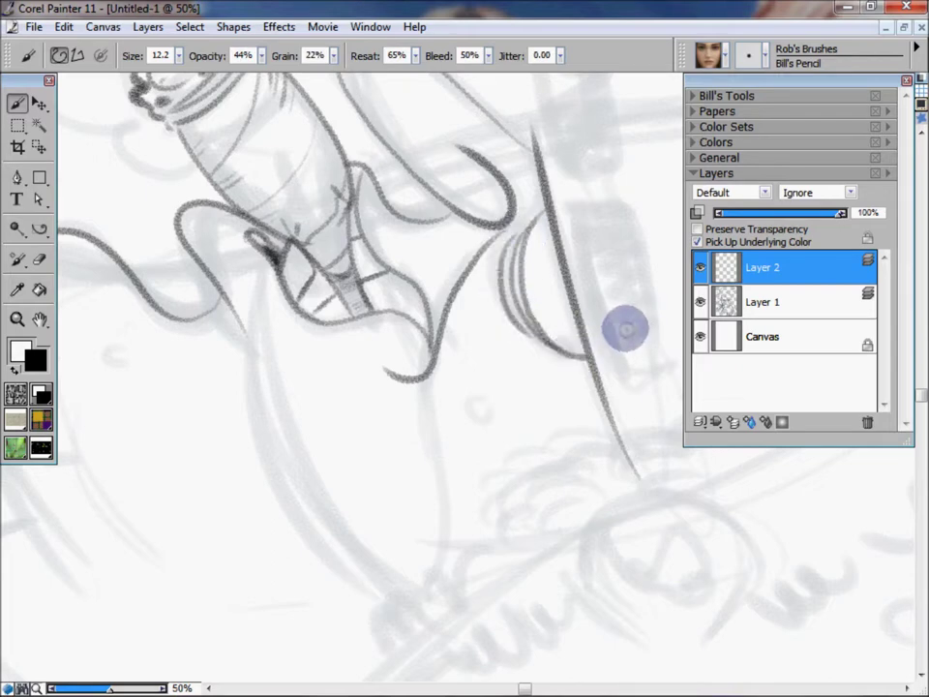
drag(523, 207, 567, 348)
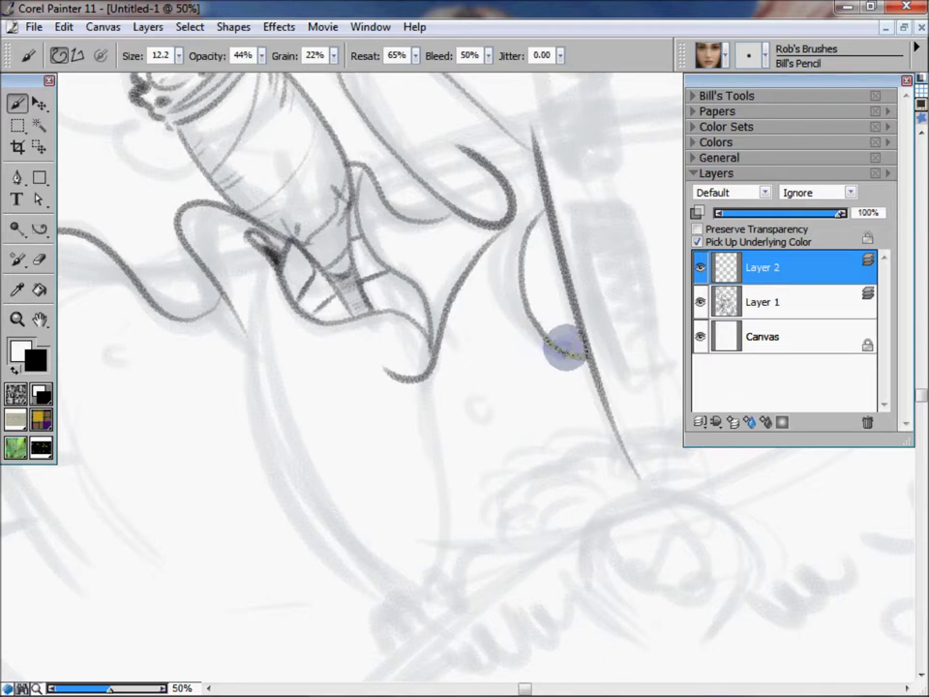
key(ctrl+z)
drag(519, 212, 554, 352)
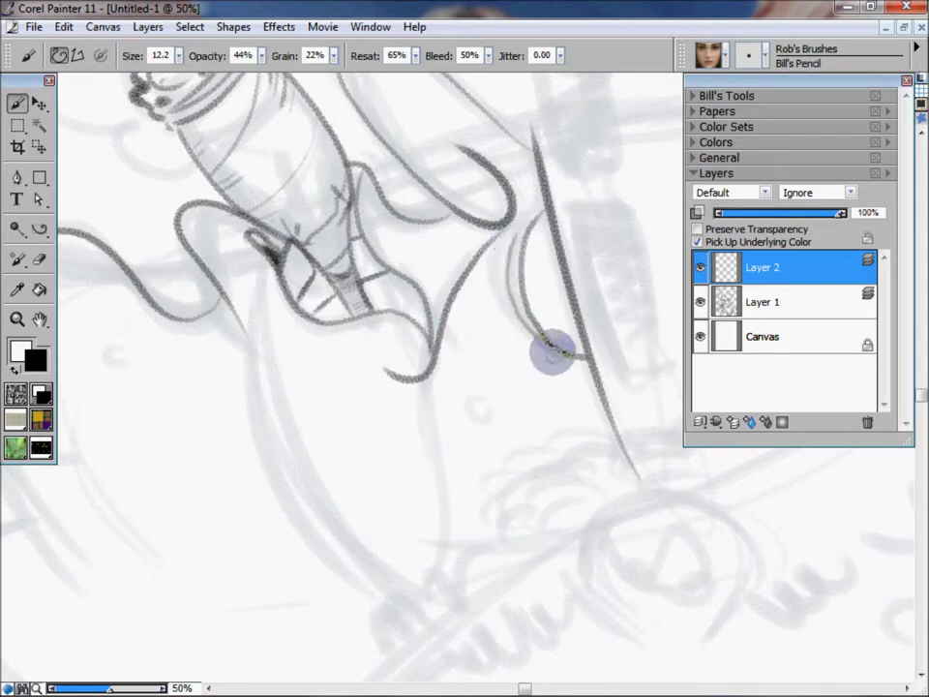
Add a darker arc ending at the line and re-stroke the diagonal from higher up
drag(498, 203, 540, 289)
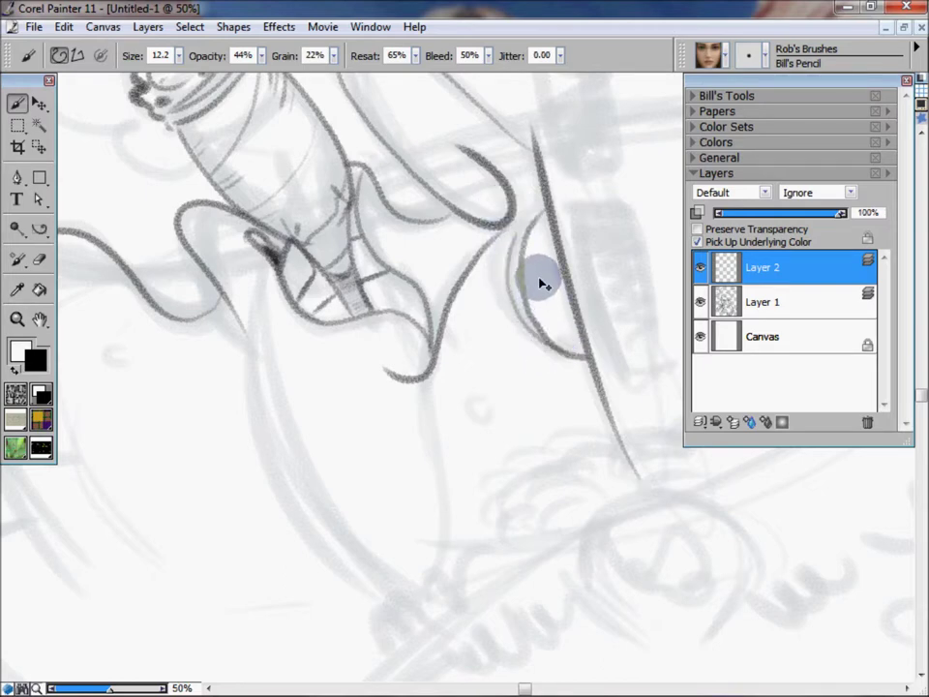
mouse_move(506, 243)
mouse_down()
mouse_move(519, 311)
mouse_move(553, 295)
mouse_up()
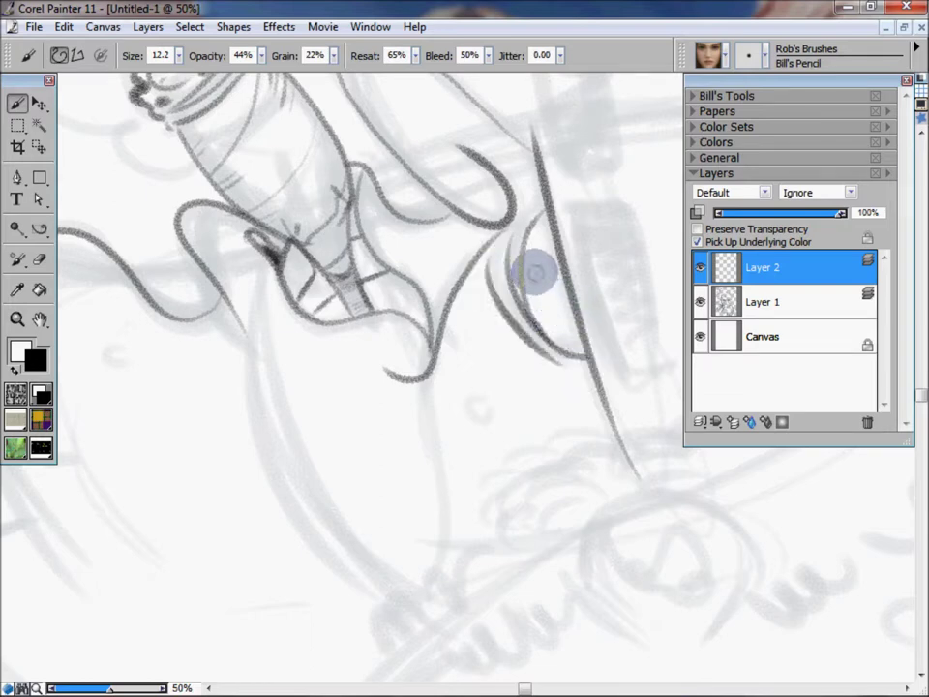
key(ctrl+z)
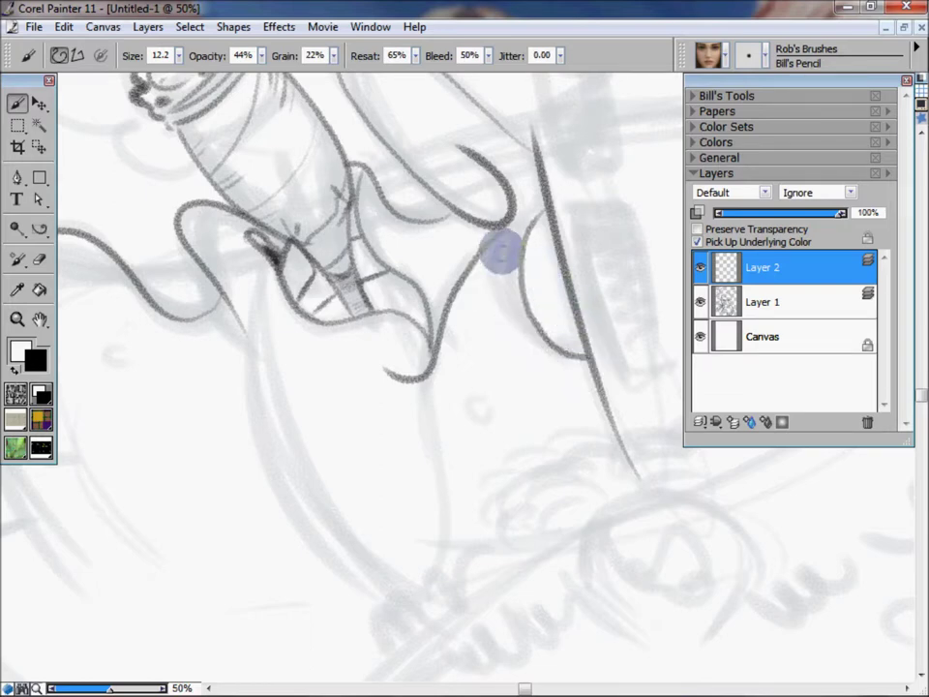
drag(510, 270, 555, 317)
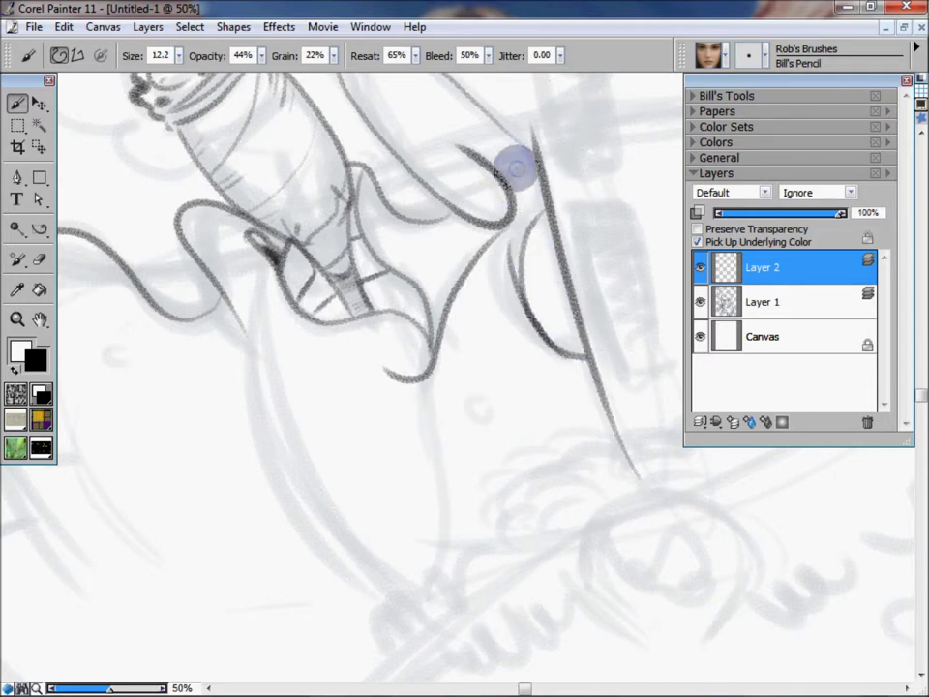
drag(528, 136, 619, 397)
drag(685, 315, 336, 178)
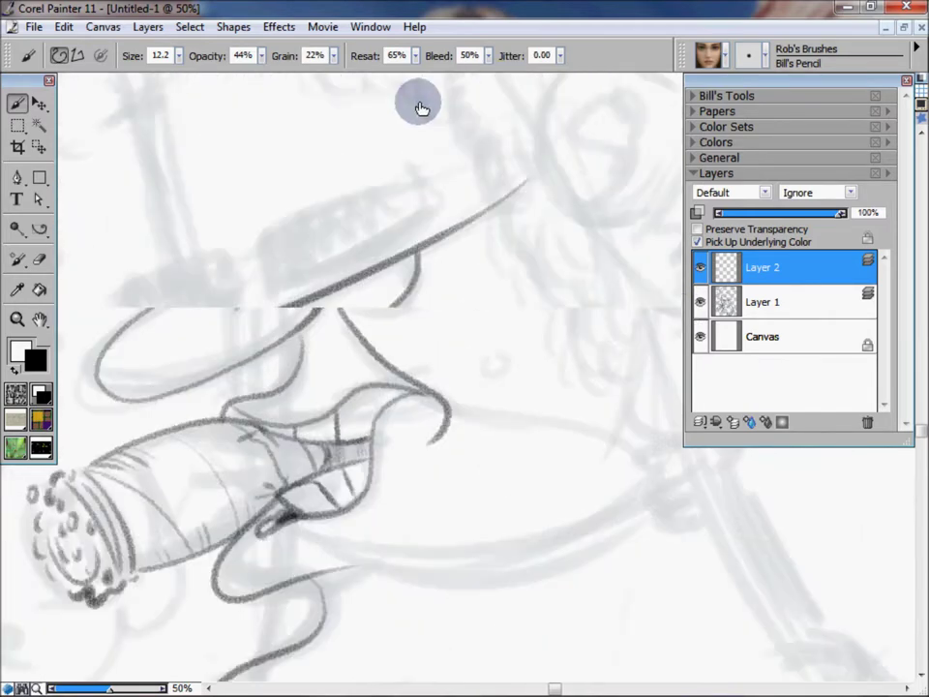
Re-stroke the arcs under the brim and add curved strokes beneath it
mouse_move(375, 283)
mouse_down()
mouse_move(380, 325)
mouse_move(339, 404)
mouse_move(383, 317)
mouse_up()
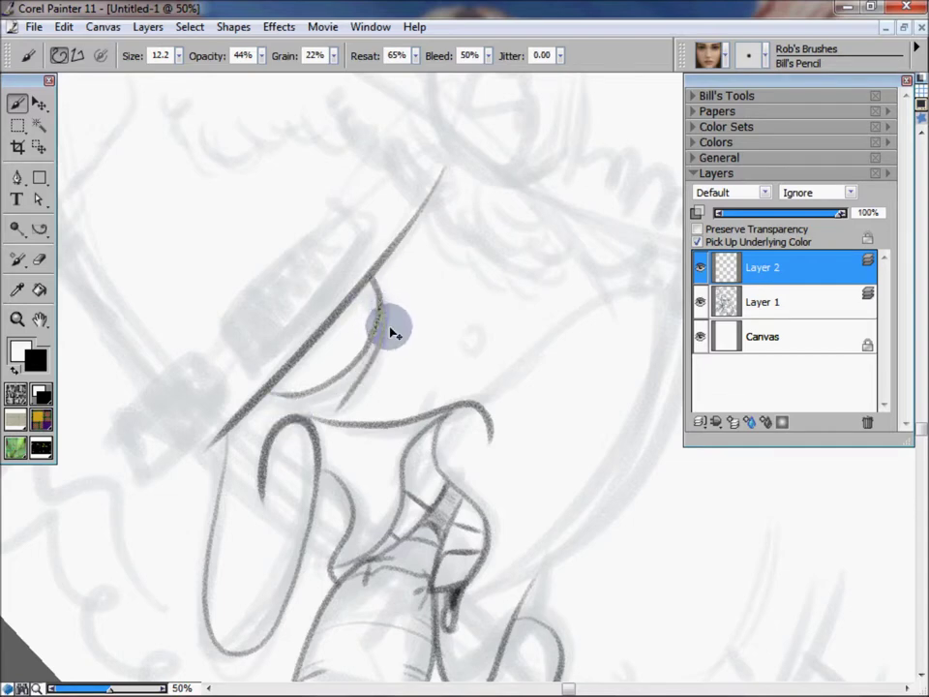
mouse_move(374, 305)
mouse_down()
mouse_move(365, 365)
mouse_move(397, 337)
mouse_up()
mouse_move(373, 302)
mouse_down()
mouse_move(356, 399)
mouse_move(376, 263)
mouse_up()
drag(361, 388, 366, 244)
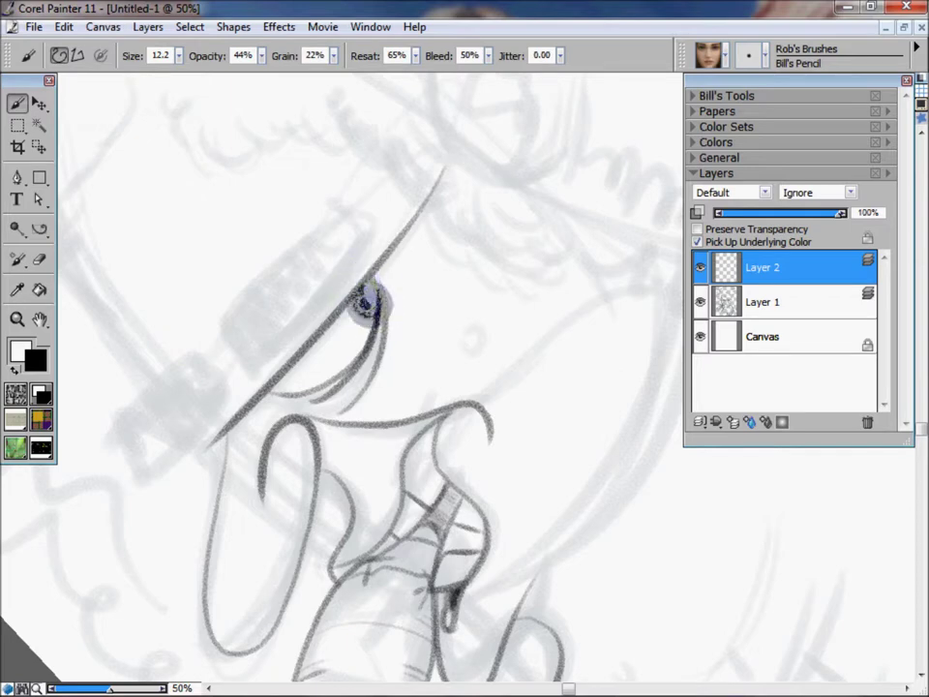
Fill in the dark pupil and darken and extend the diagonal line below the eye
drag(365, 280, 372, 308)
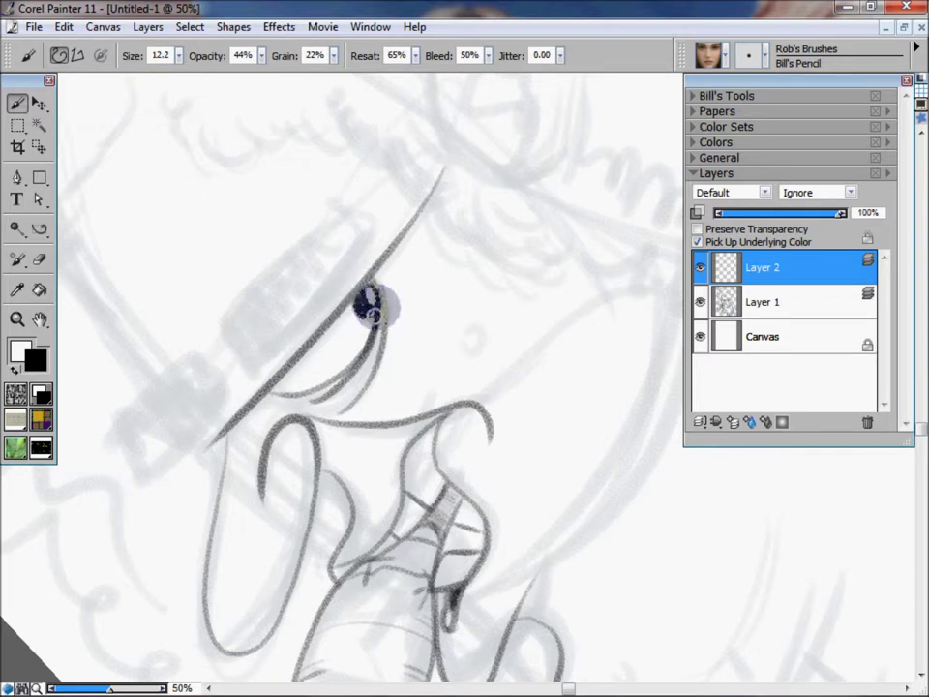
drag(374, 247, 220, 439)
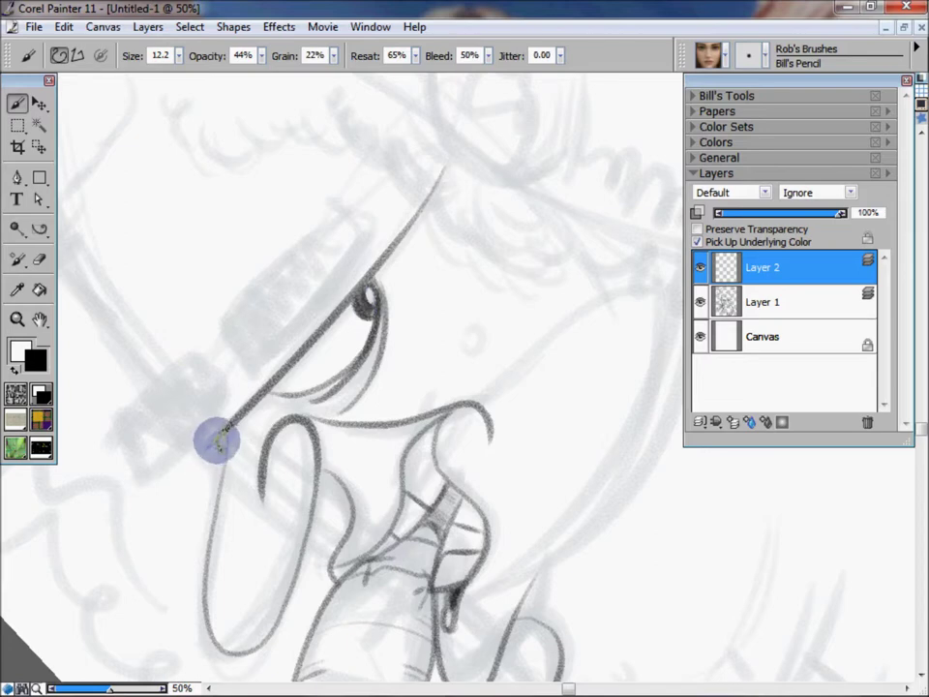
drag(243, 368, 212, 451)
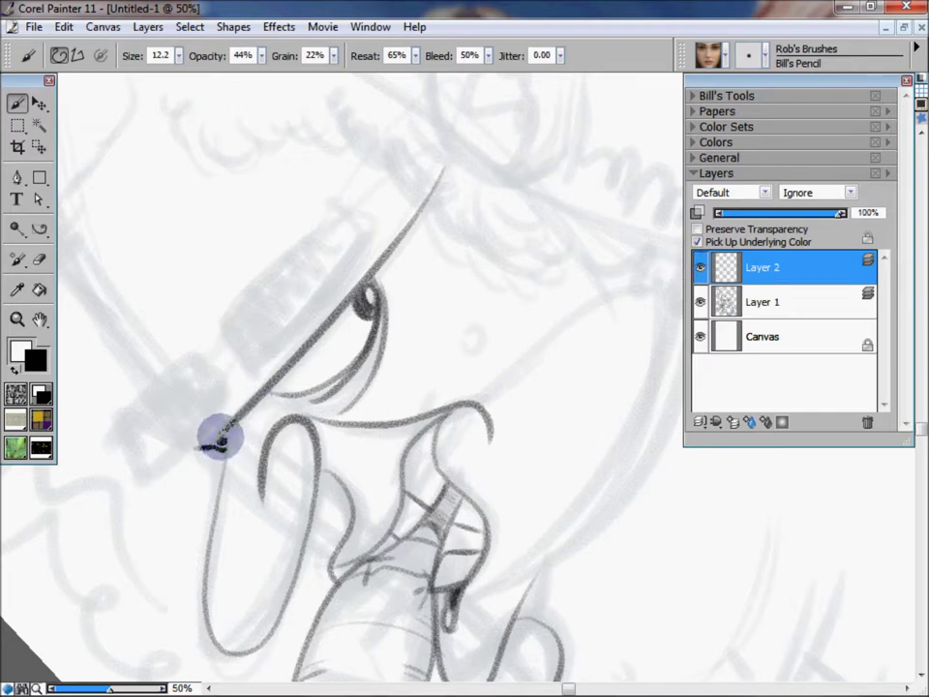
drag(225, 427, 309, 302)
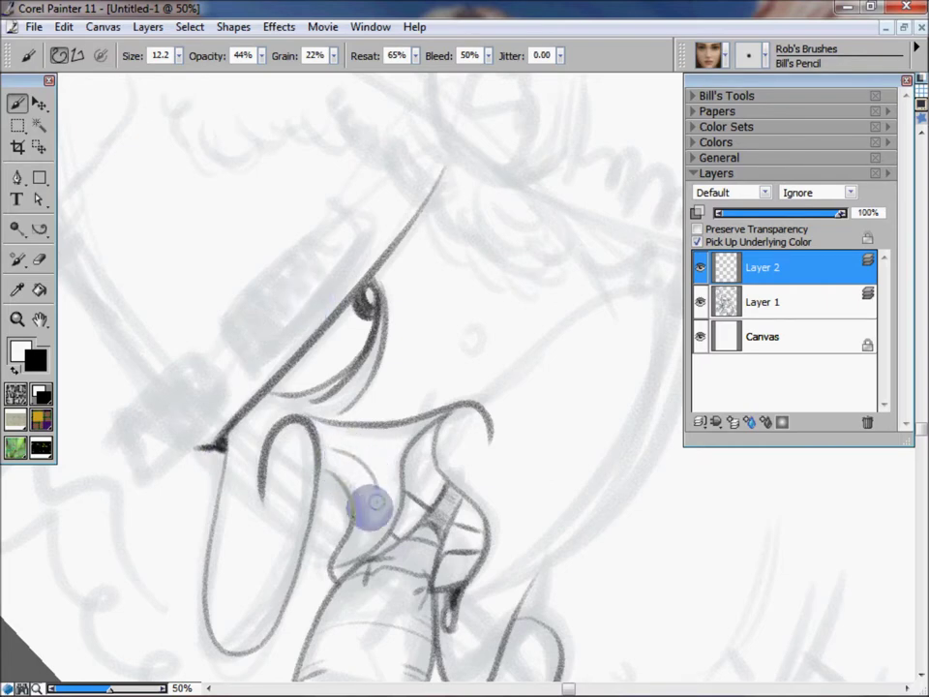
drag(595, 504, 446, 547)
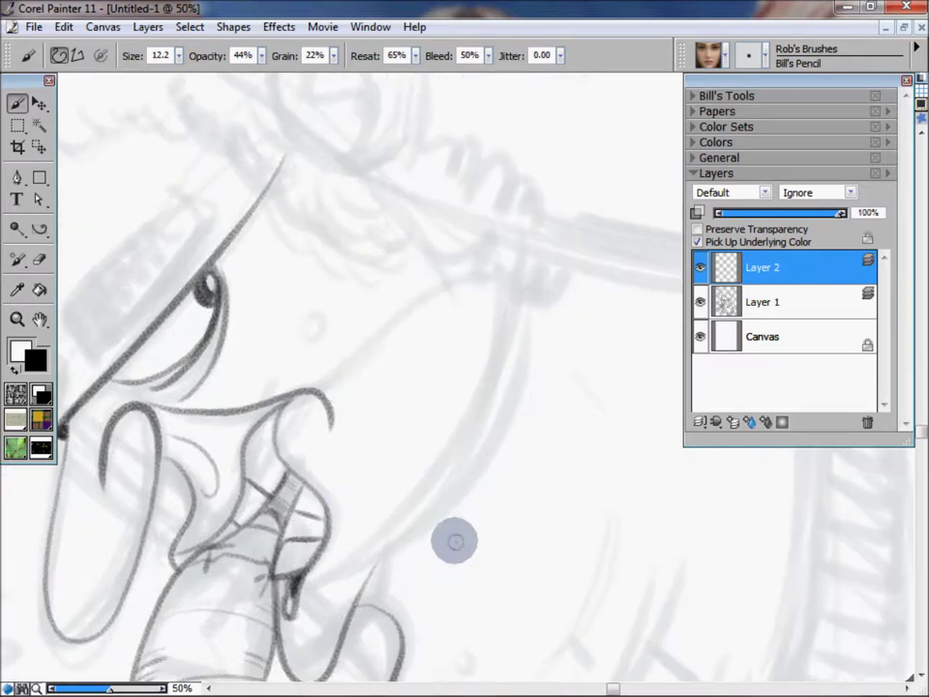
Outline the cheek down to the jaw, the stroke under it, and small curved face marks
mouse_move(679, 552)
mouse_down()
mouse_move(631, 359)
mouse_move(545, 407)
mouse_up()
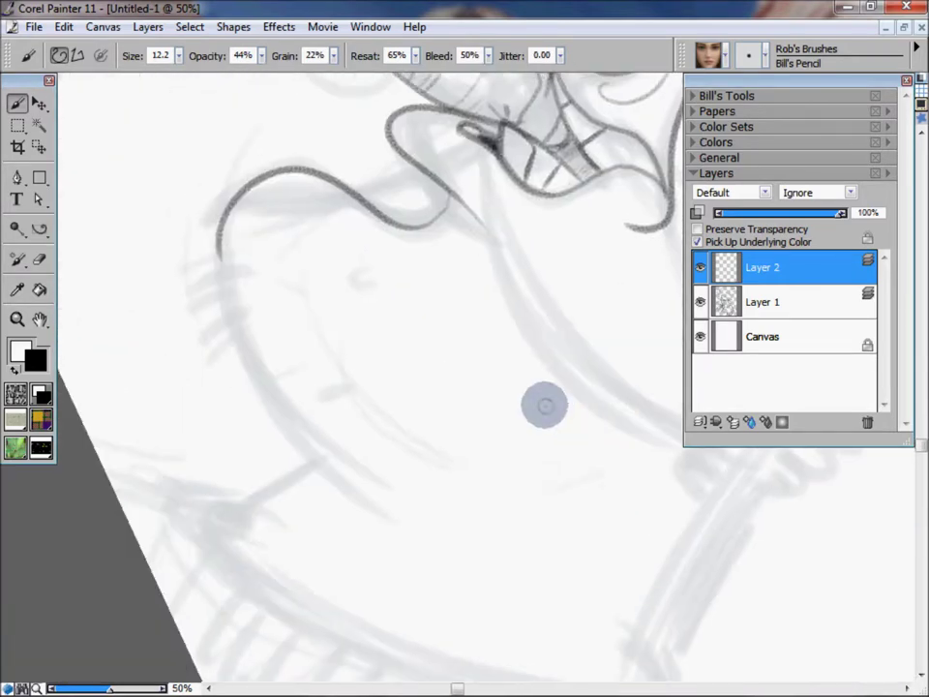
mouse_move(218, 240)
mouse_down()
mouse_move(416, 528)
mouse_move(276, 411)
mouse_up()
drag(296, 465, 210, 552)
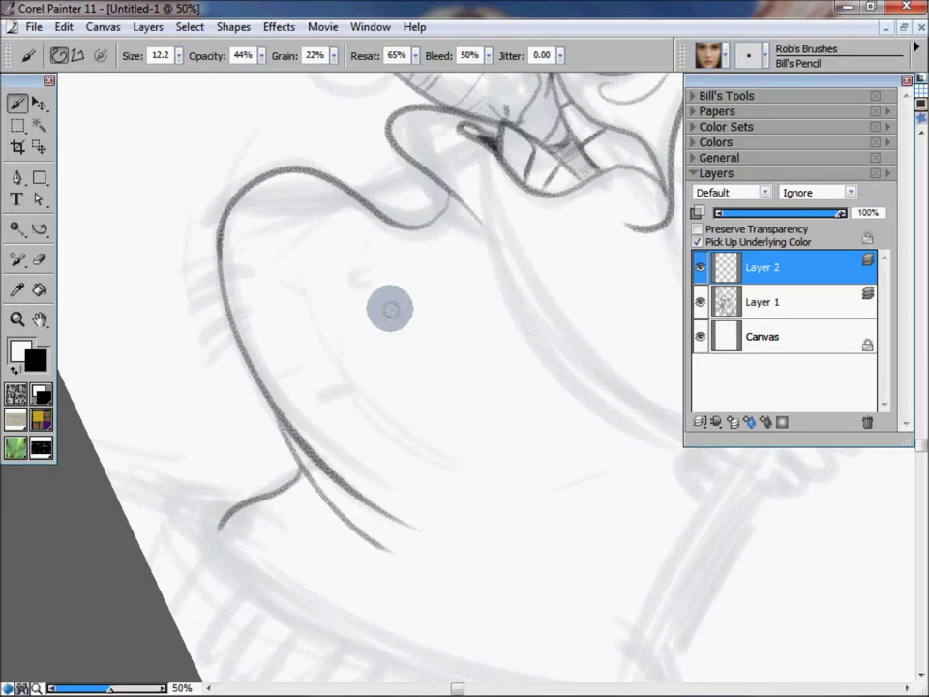
mouse_move(363, 266)
mouse_down()
mouse_move(354, 288)
mouse_move(370, 325)
mouse_up()
drag(294, 241, 309, 229)
drag(289, 284, 285, 306)
drag(336, 382, 330, 399)
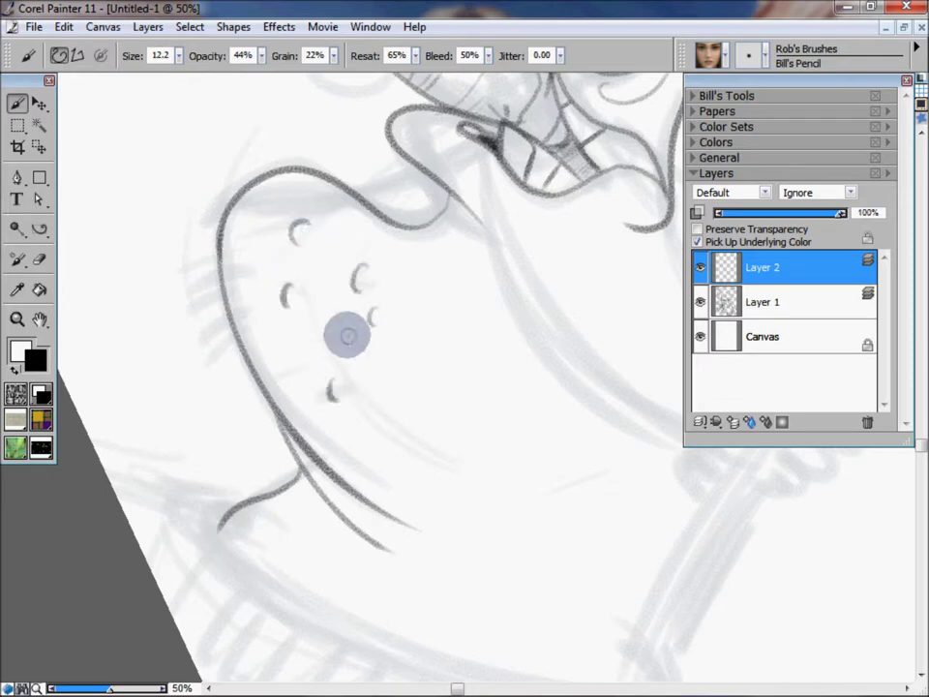
Hatch along the left side and top of the face outline
drag(237, 320, 208, 334)
drag(238, 290, 208, 305)
drag(233, 260, 198, 260)
drag(254, 209, 250, 190)
drag(274, 194, 271, 171)
drag(288, 190, 288, 169)
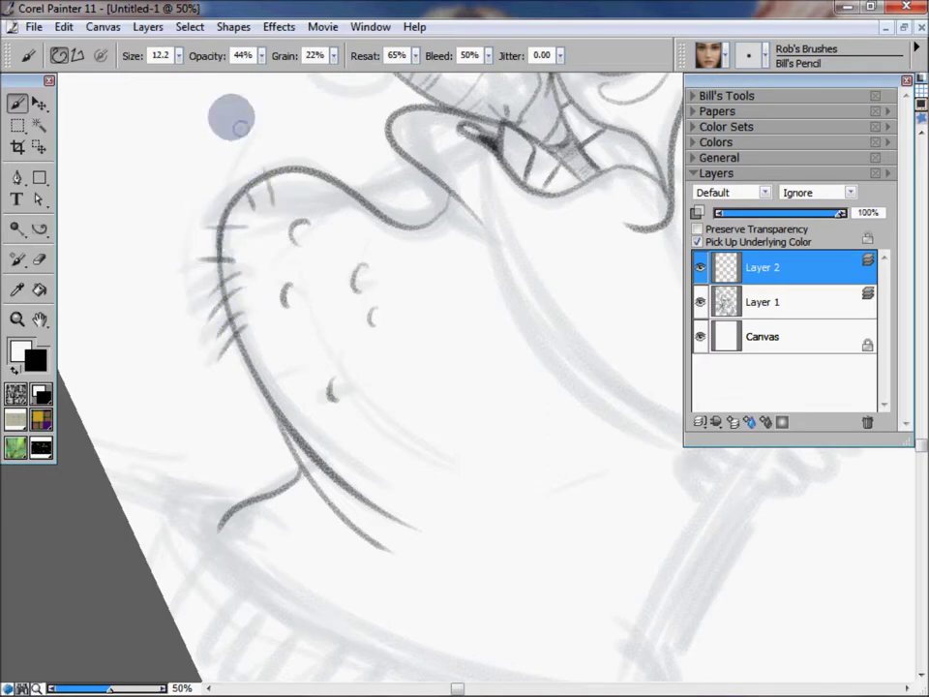
mouse_move(266, 236)
mouse_down()
mouse_move(250, 230)
mouse_move(259, 290)
mouse_up()
mouse_move(344, 184)
mouse_down()
mouse_move(373, 206)
mouse_move(351, 204)
mouse_up()
Speckle the cheek with stubble dots and small dashes
click(398, 268)
click(317, 296)
click(336, 243)
click(326, 264)
click(310, 335)
drag(345, 341, 357, 336)
click(426, 314)
click(369, 223)
click(302, 211)
click(302, 229)
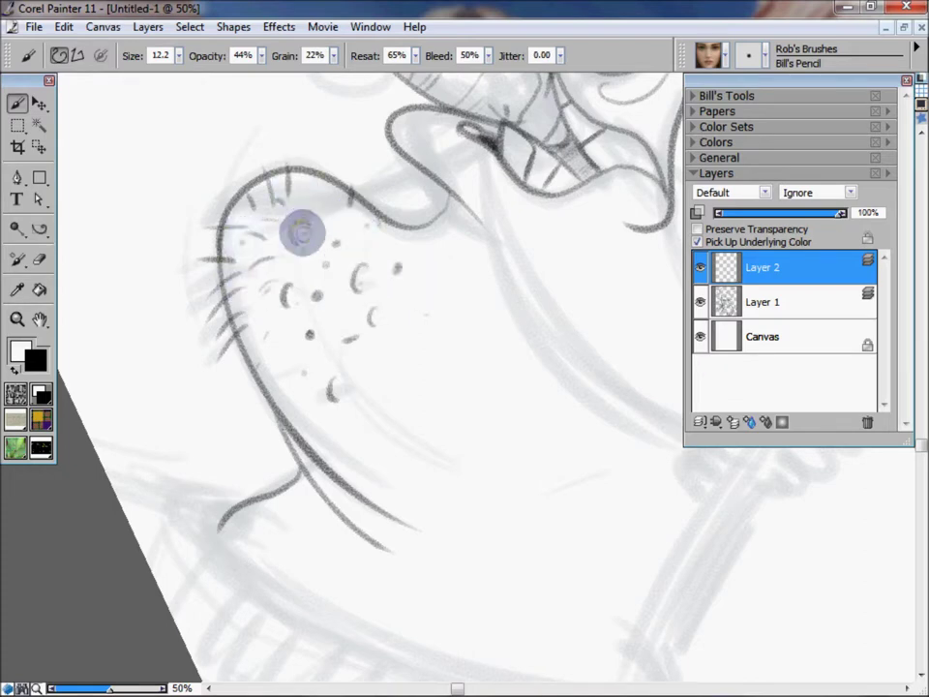
click(428, 273)
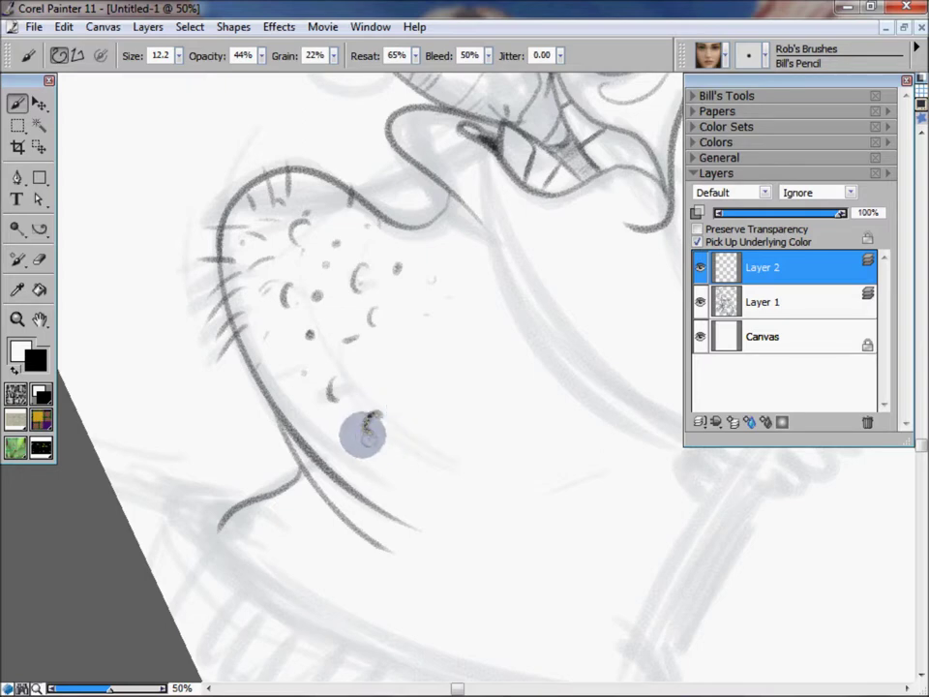
mouse_move(533, 555)
mouse_down()
mouse_move(613, 541)
mouse_move(629, 280)
mouse_move(467, 249)
mouse_move(577, 514)
mouse_up()
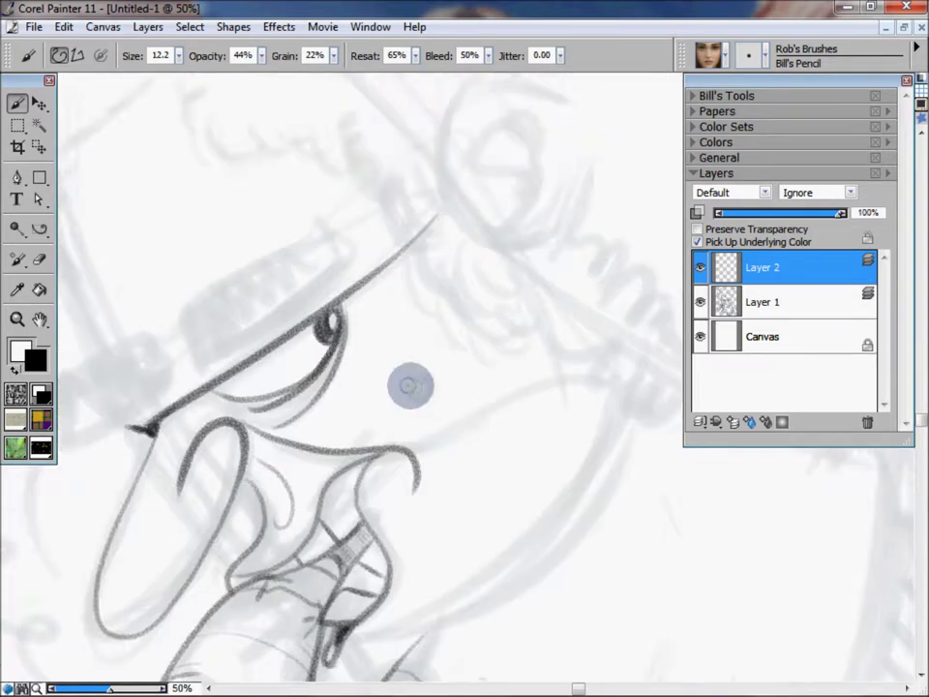
Outline the small left eyebrow and the larger wavy eyebrow above the eye
mouse_move(511, 324)
mouse_down()
mouse_move(455, 423)
mouse_move(642, 394)
mouse_up()
mouse_move(215, 472)
mouse_down()
mouse_move(232, 528)
mouse_move(319, 482)
mouse_up()
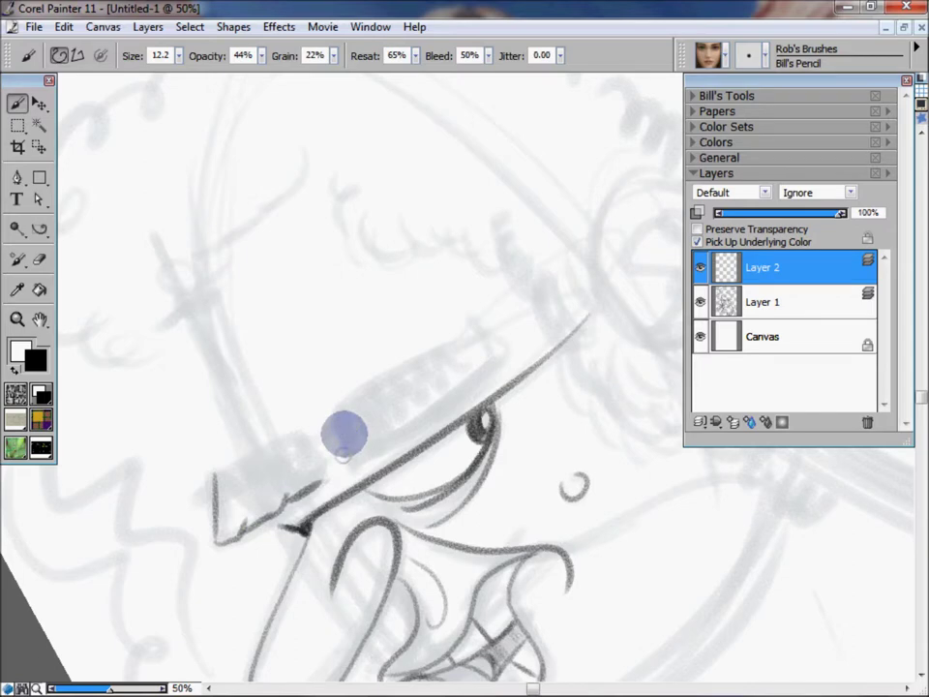
mouse_move(218, 476)
mouse_down()
mouse_move(289, 438)
mouse_move(316, 465)
mouse_move(345, 427)
mouse_move(356, 451)
mouse_up()
drag(402, 427, 424, 419)
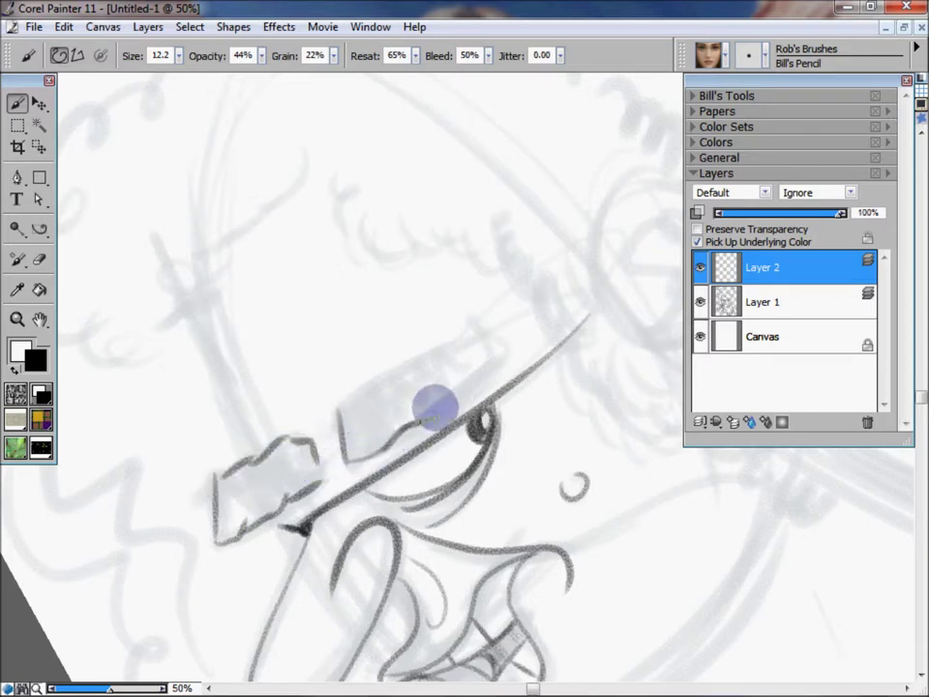
drag(463, 388, 492, 343)
mouse_move(339, 397)
mouse_down()
mouse_move(447, 332)
mouse_move(487, 322)
mouse_up()
Close the small eyebrow's left edge and fill both eyebrows with vertical pencil hatching
drag(221, 481, 222, 552)
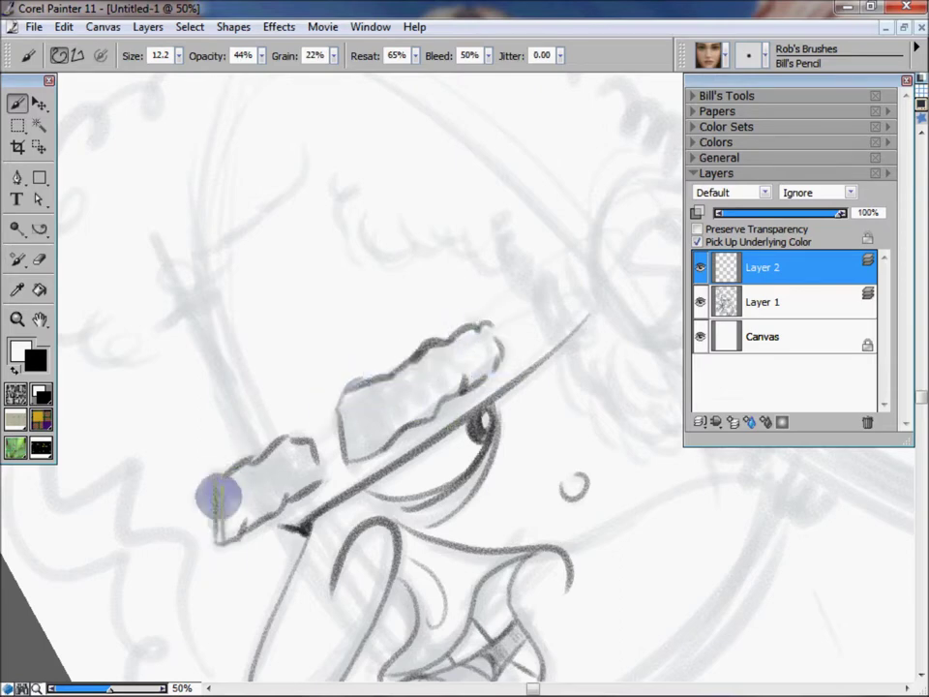
mouse_move(230, 492)
mouse_down()
mouse_move(238, 473)
mouse_move(248, 494)
mouse_move(264, 456)
mouse_move(271, 510)
mouse_move(281, 448)
mouse_move(296, 485)
mouse_up()
mouse_move(348, 424)
mouse_down()
mouse_move(352, 435)
mouse_move(379, 378)
mouse_move(400, 441)
mouse_move(415, 425)
mouse_move(420, 356)
mouse_up()
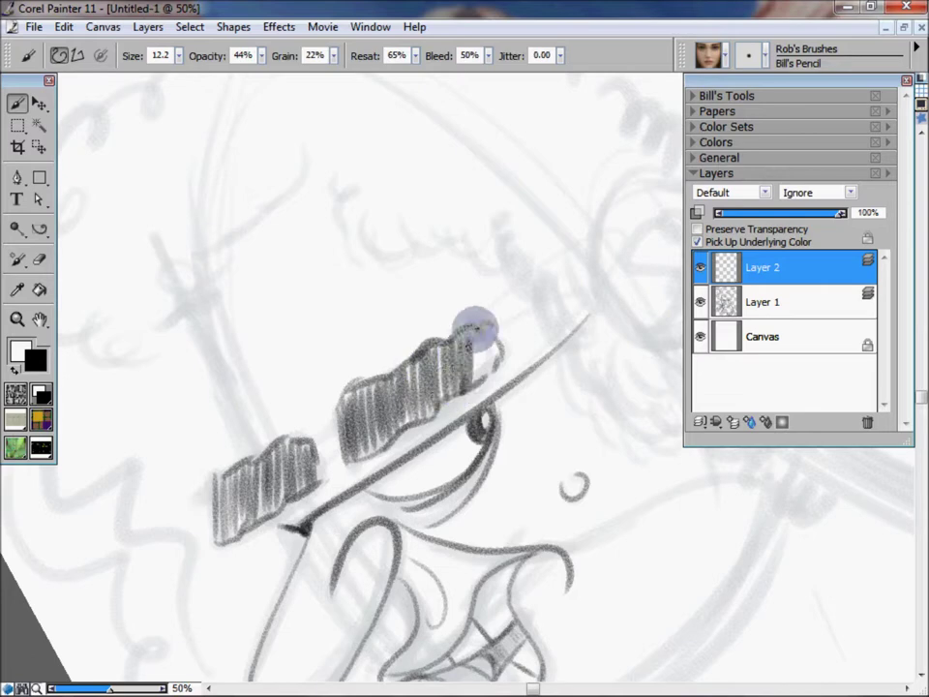
key(ctrl+minus)
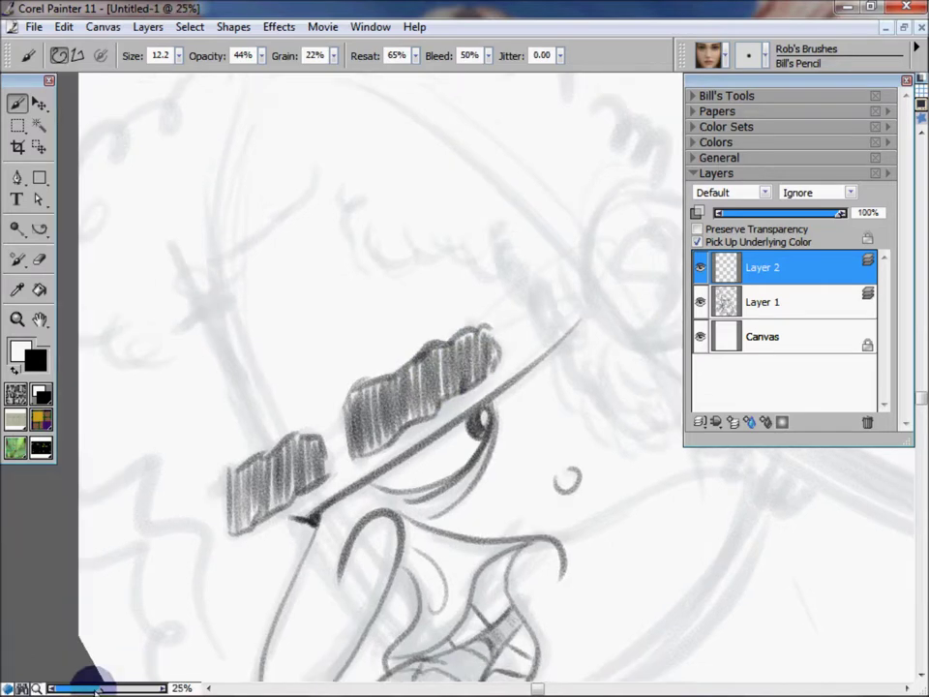
Reset the view upright, zoom to 50% on the neck, and undo a stray neck stroke
key(ctrl+minus)
drag(548, 348, 620, 357)
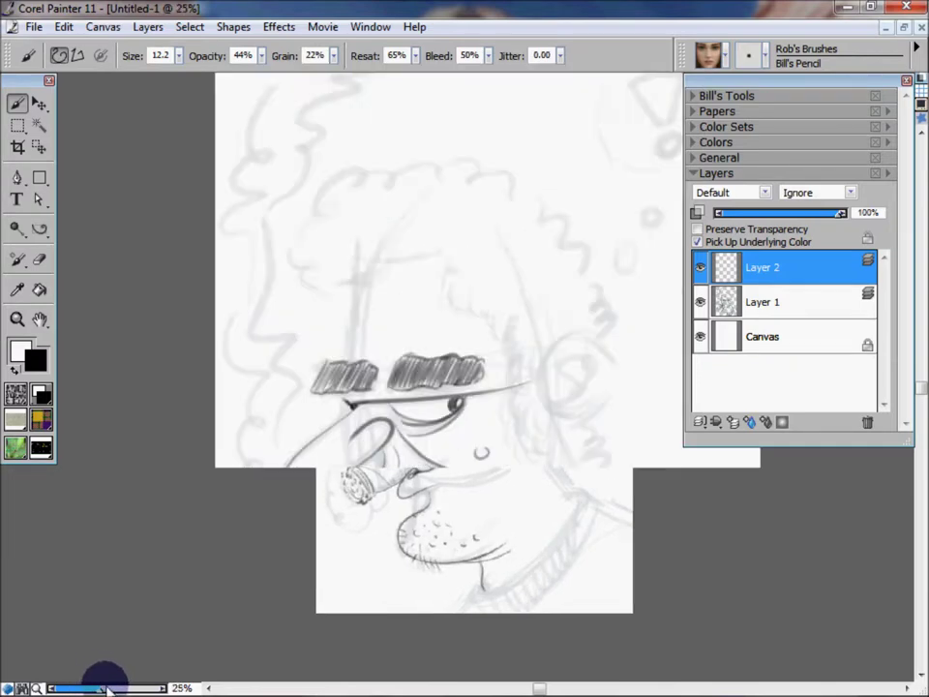
drag(90, 685, 104, 685)
drag(508, 518, 295, 183)
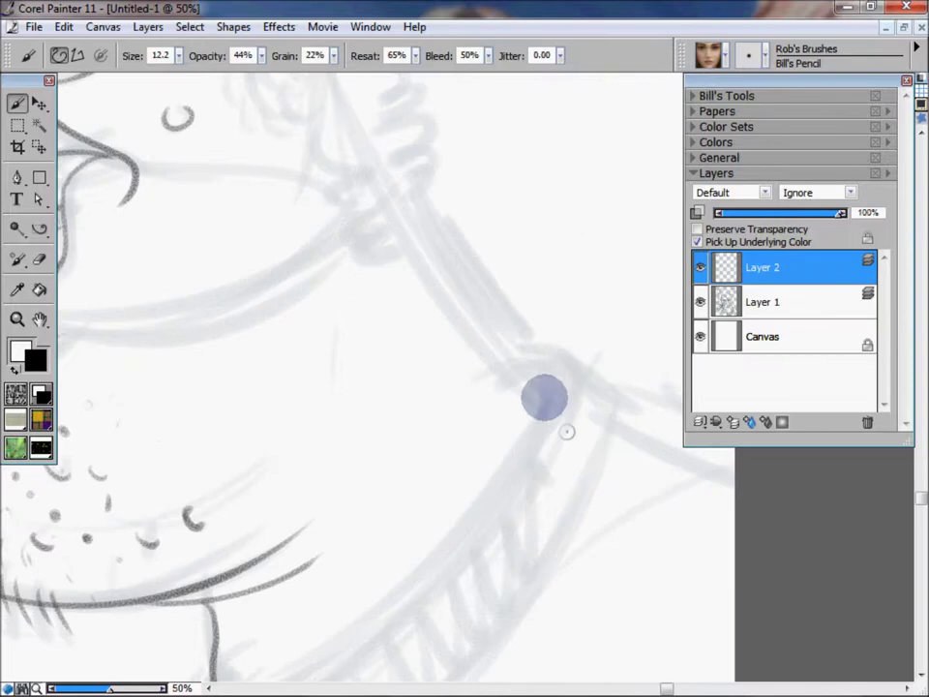
drag(393, 211, 531, 411)
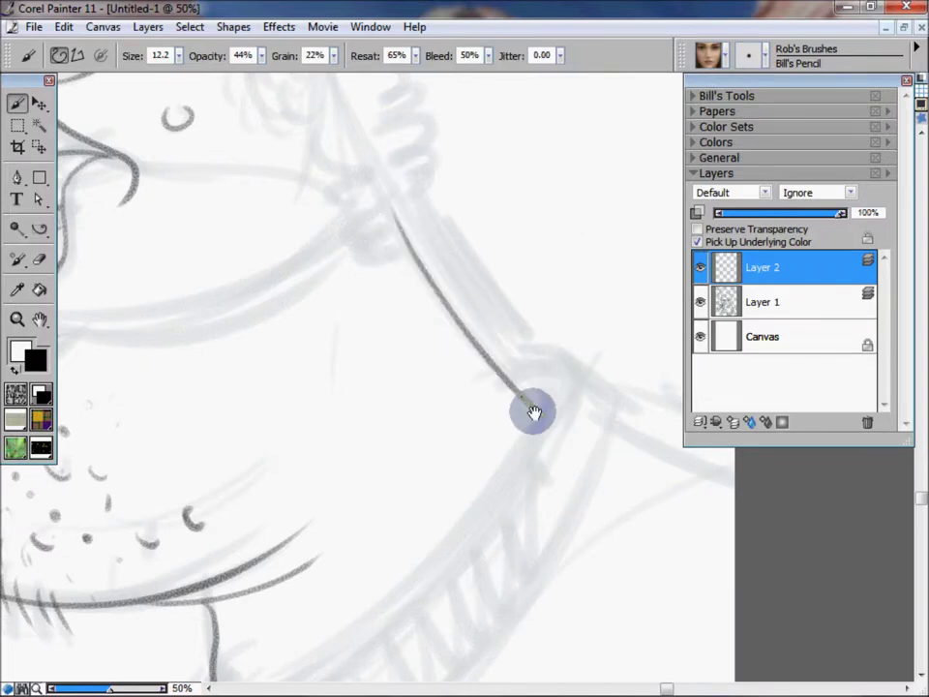
scroll(542, 446, down, 5)
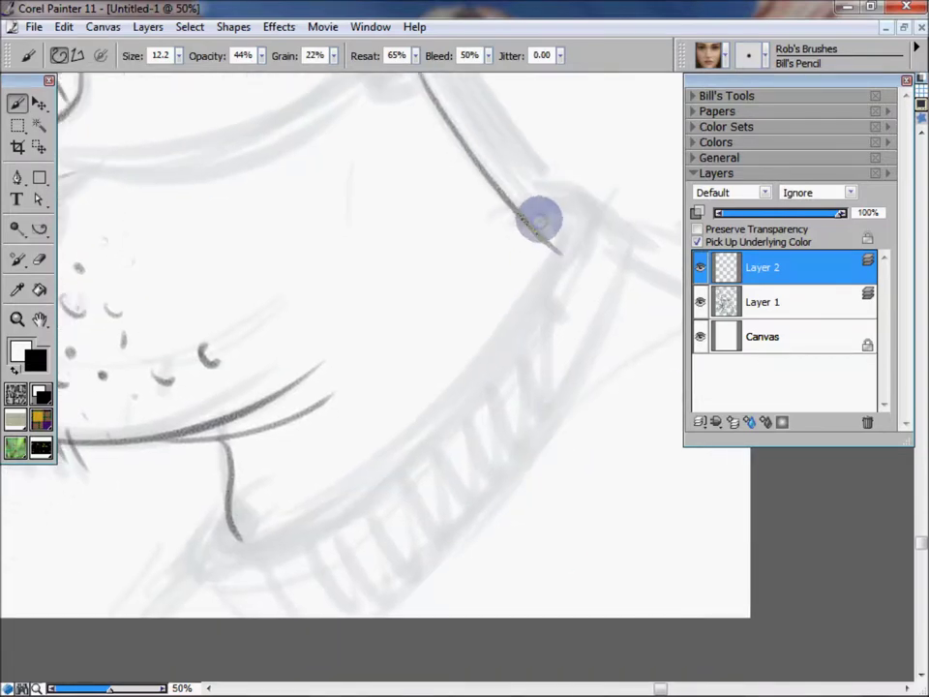
drag(553, 253, 226, 523)
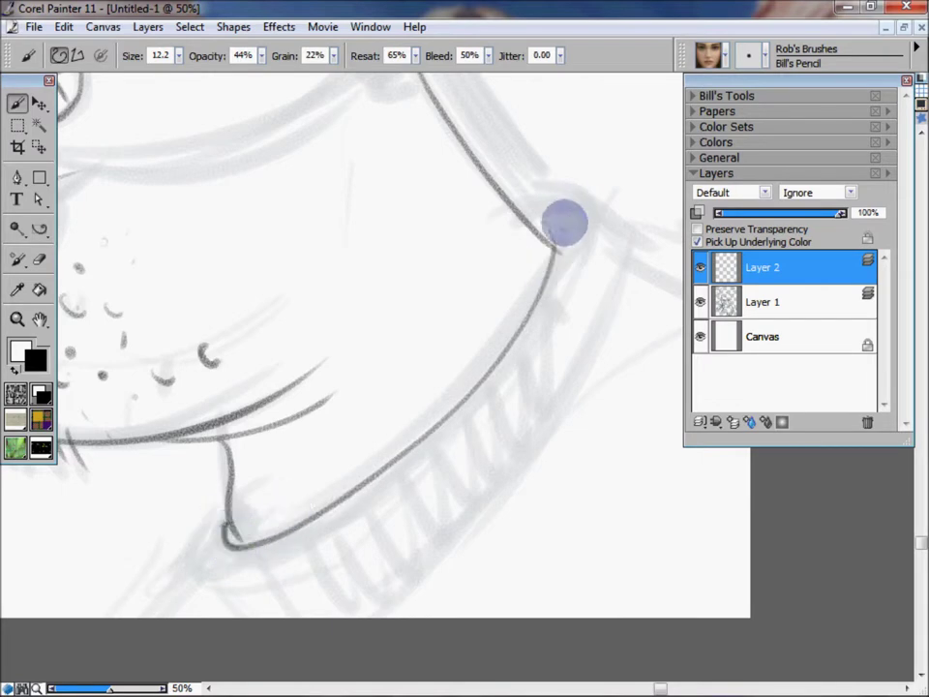
key(ctrl+z)
Outline the neck with two parallel front lines joined top and bottom, plus its outer side
mouse_move(612, 390)
mouse_down()
mouse_move(363, 162)
mouse_move(347, 208)
mouse_up()
mouse_move(643, 446)
mouse_down()
mouse_move(543, 201)
mouse_move(523, 212)
mouse_up()
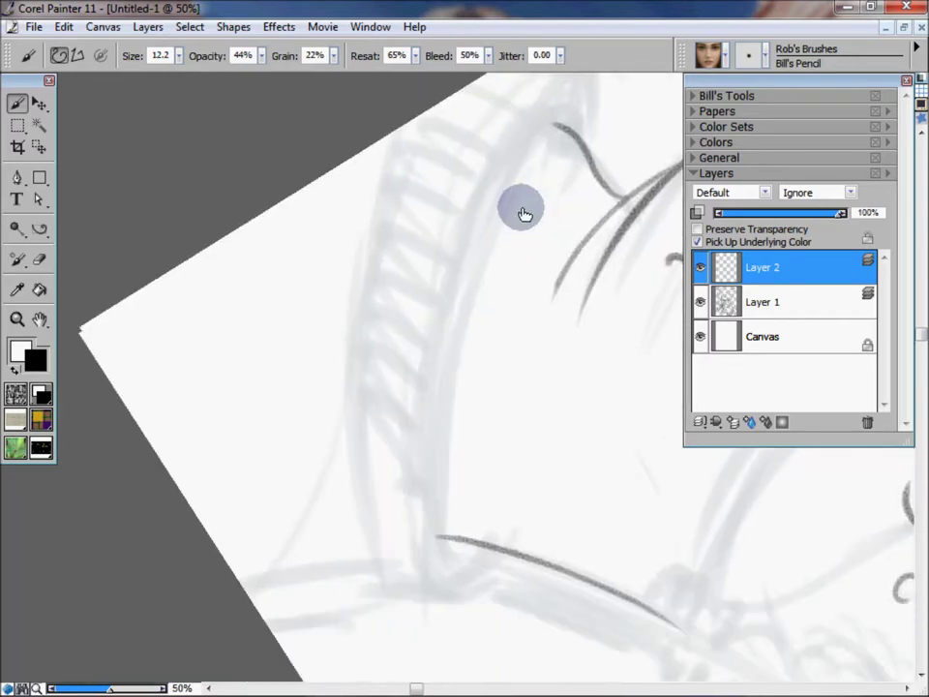
drag(111, 688, 99, 687)
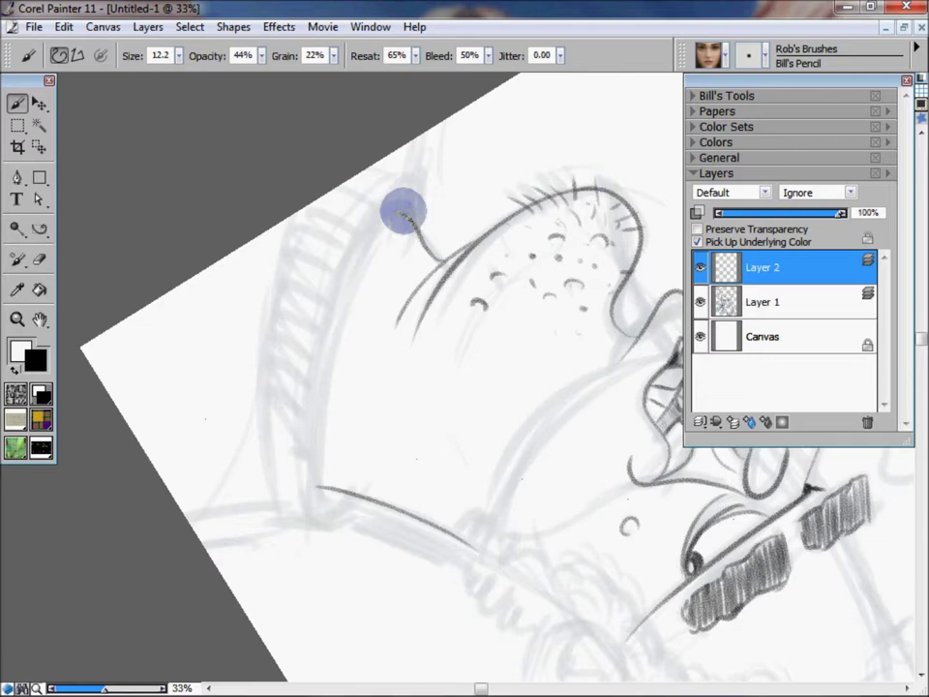
drag(398, 210, 339, 499)
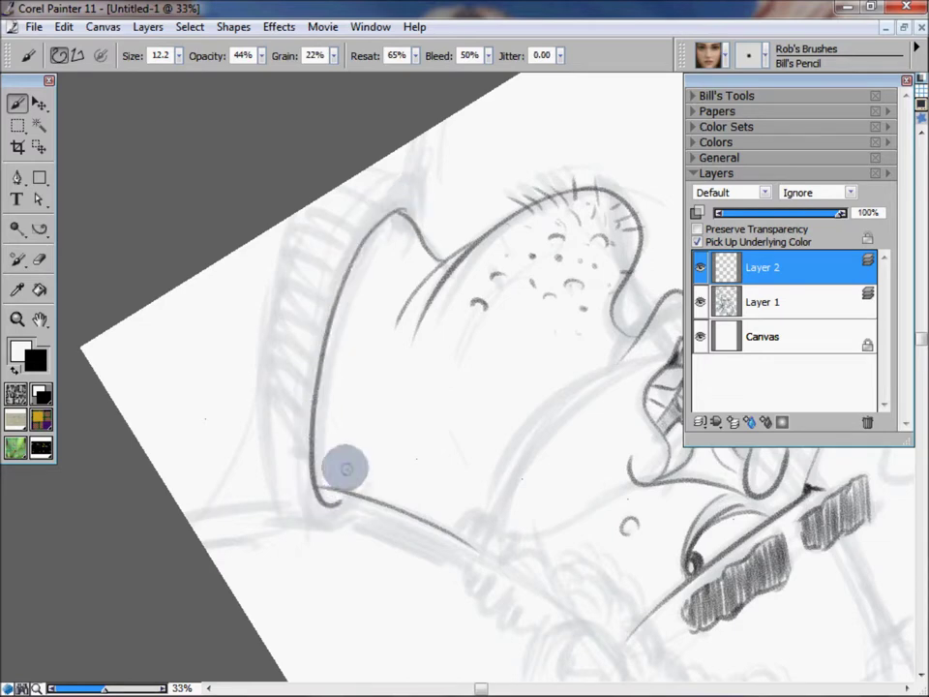
mouse_move(415, 222)
mouse_down()
mouse_move(388, 194)
mouse_move(299, 374)
mouse_move(325, 524)
mouse_move(361, 484)
mouse_up()
drag(405, 187, 322, 174)
drag(332, 512, 247, 502)
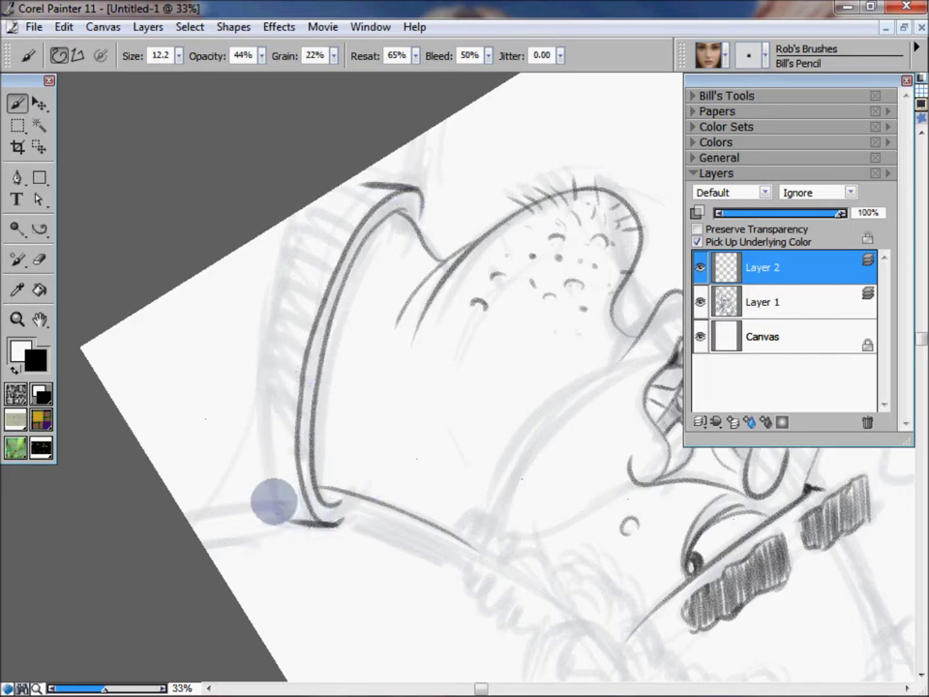
drag(273, 501, 300, 211)
Draw the collar edge beside the neck
mouse_move(485, 514)
mouse_down()
mouse_move(618, 372)
mouse_move(535, 197)
mouse_move(540, 226)
mouse_up()
drag(675, 569, 493, 507)
mouse_move(483, 384)
mouse_down()
mouse_move(506, 388)
mouse_move(485, 423)
mouse_move(546, 488)
mouse_up()
drag(423, 590, 561, 612)
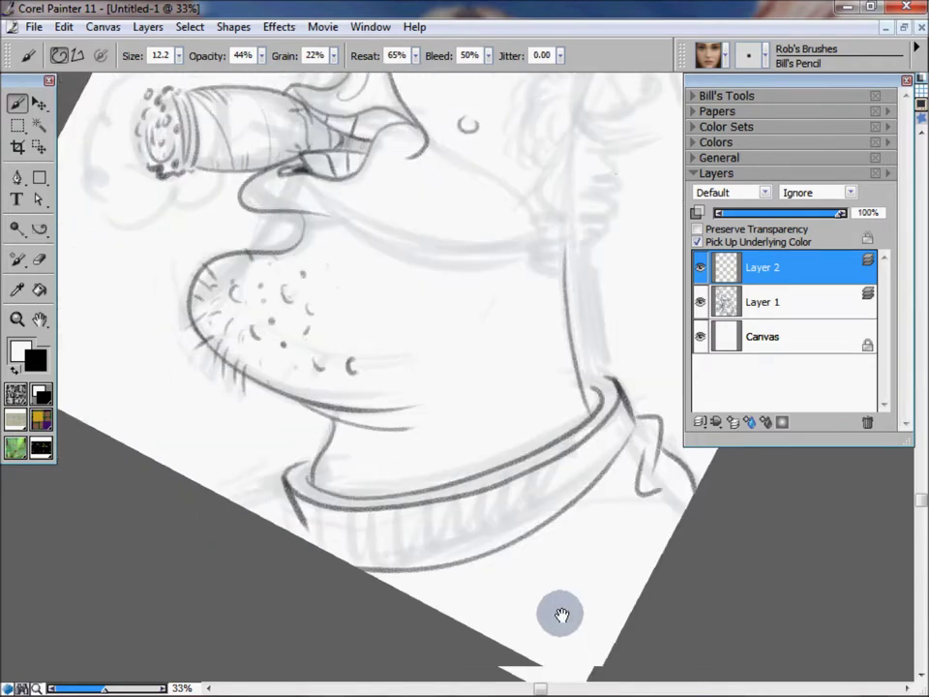
Start the collar ribbing with short vertical strokes from its right edge
drag(208, 544, 153, 566)
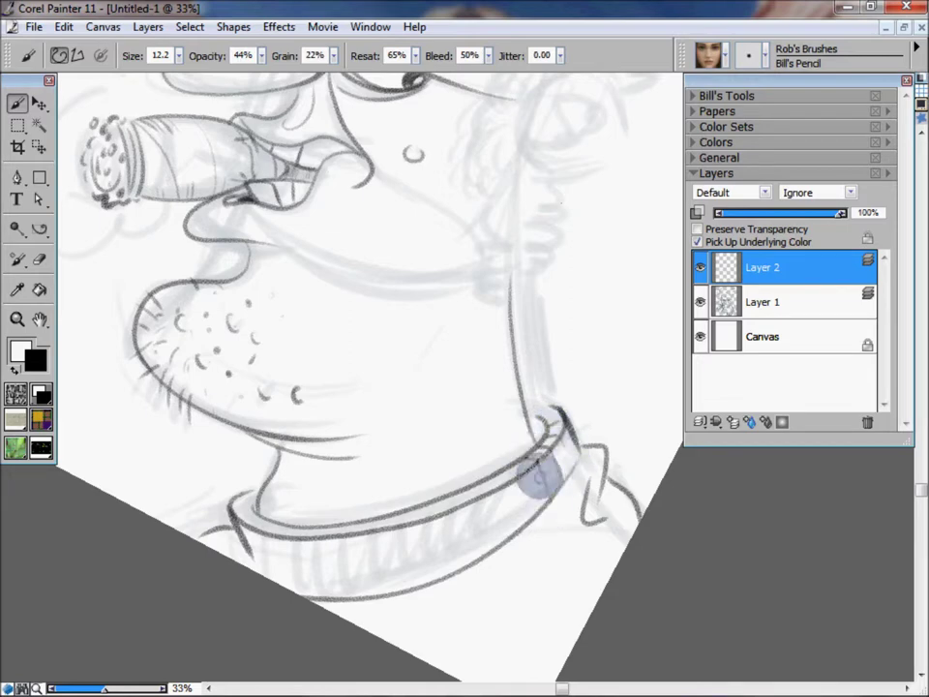
mouse_move(500, 520)
mouse_down()
mouse_move(510, 472)
mouse_move(520, 474)
mouse_up()
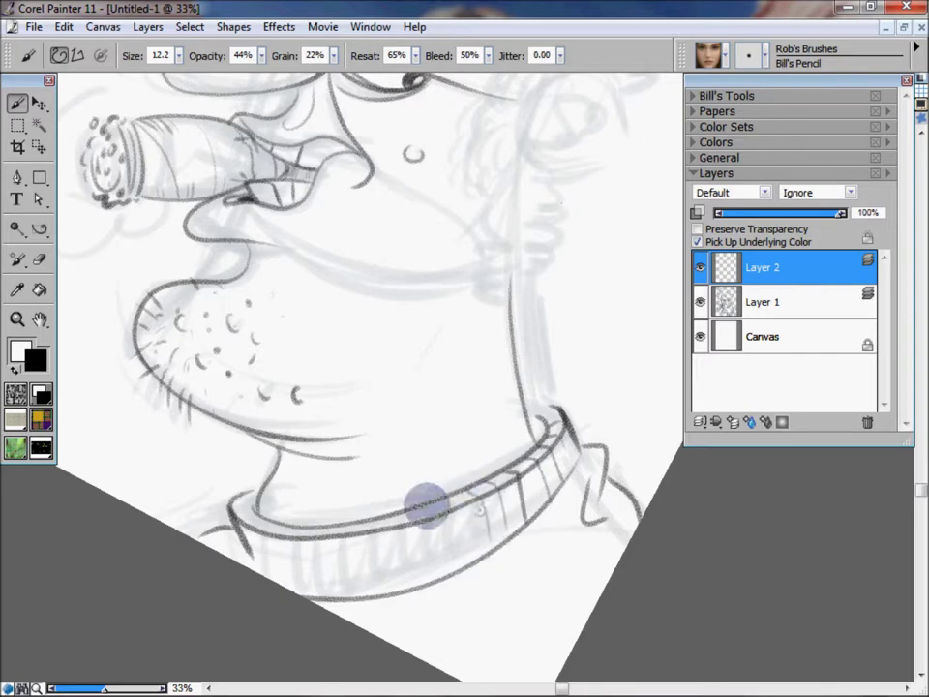
drag(418, 516, 430, 543)
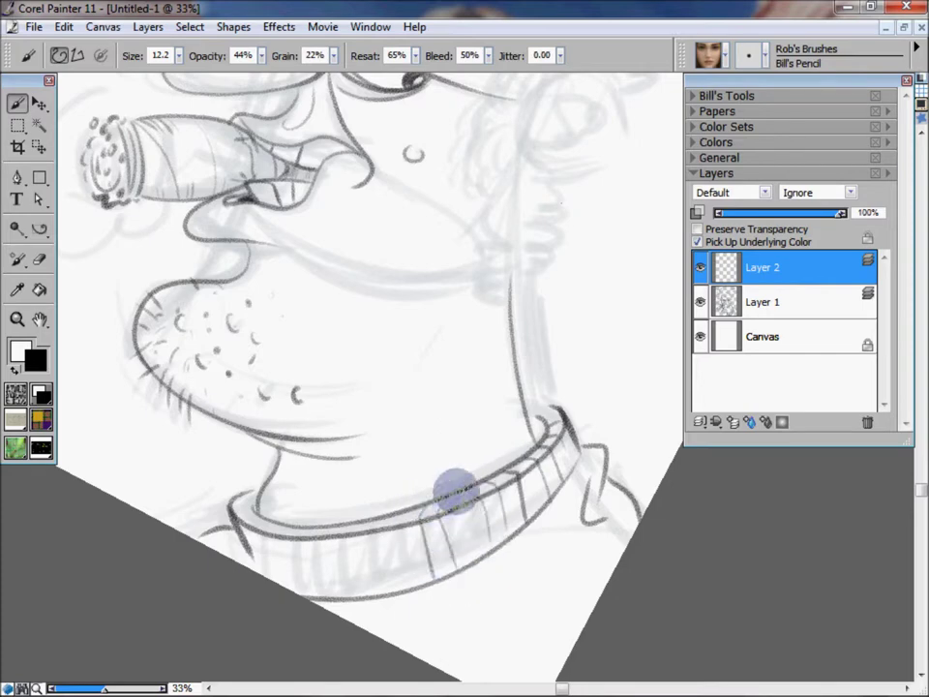
drag(459, 490, 466, 552)
drag(405, 508, 408, 555)
drag(388, 514, 397, 588)
Continue the vertical ribbing left to the collar's end and darken its edge
drag(369, 521, 378, 589)
drag(358, 514, 354, 575)
drag(332, 527, 349, 599)
drag(315, 527, 316, 584)
mouse_move(301, 528)
mouse_down()
mouse_move(304, 586)
mouse_move(287, 581)
mouse_move(261, 528)
mouse_up()
drag(267, 573, 251, 500)
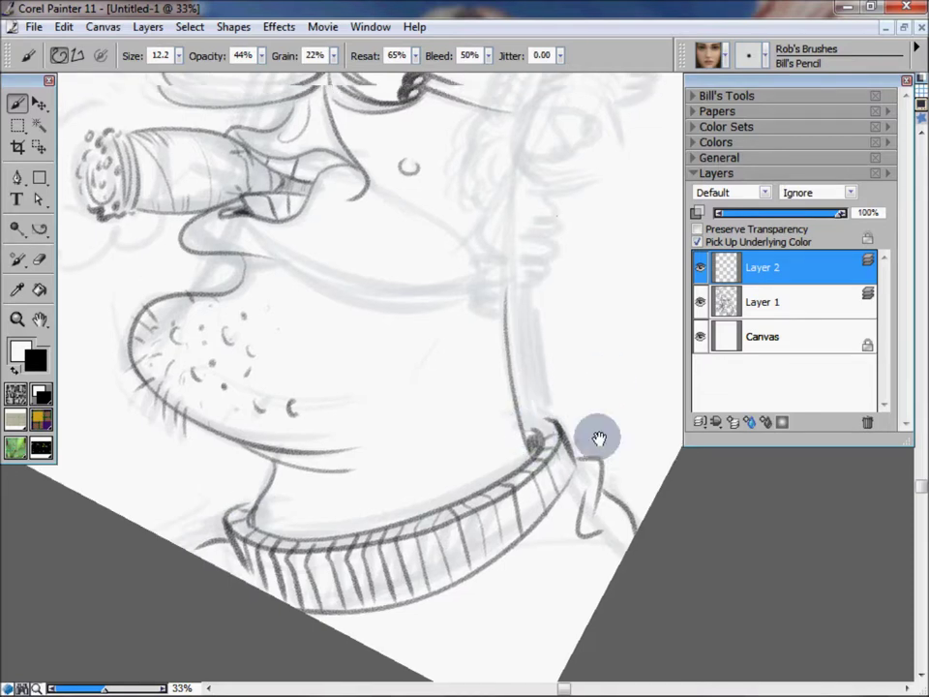
scroll(597, 435, up, 3)
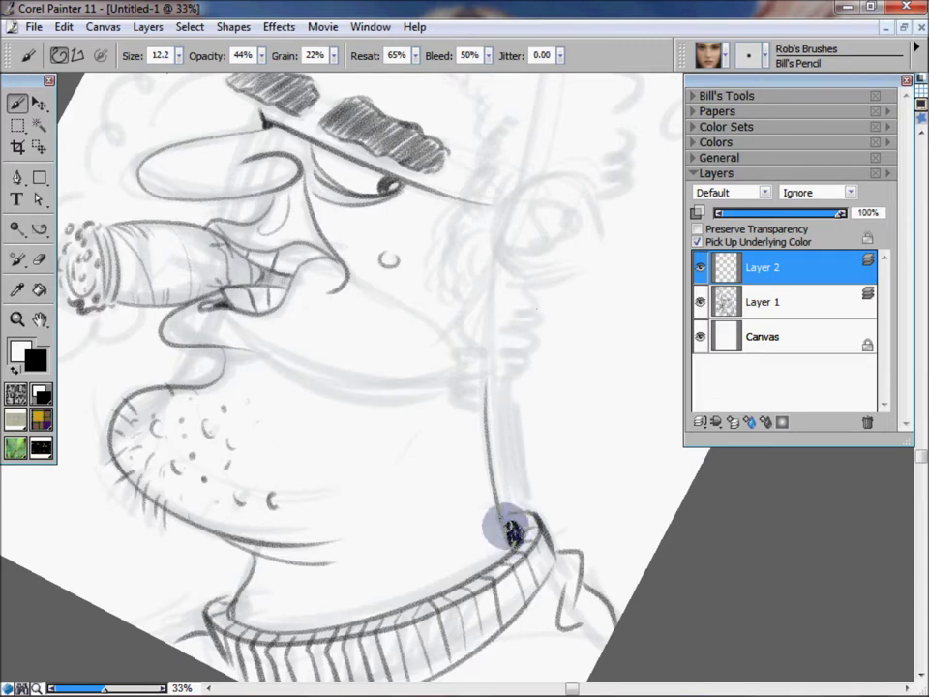
Ink the ear outline and scalloped curly hair running down the jaw below it
scroll(615, 492, up, 3)
scroll(600, 506, up, 2)
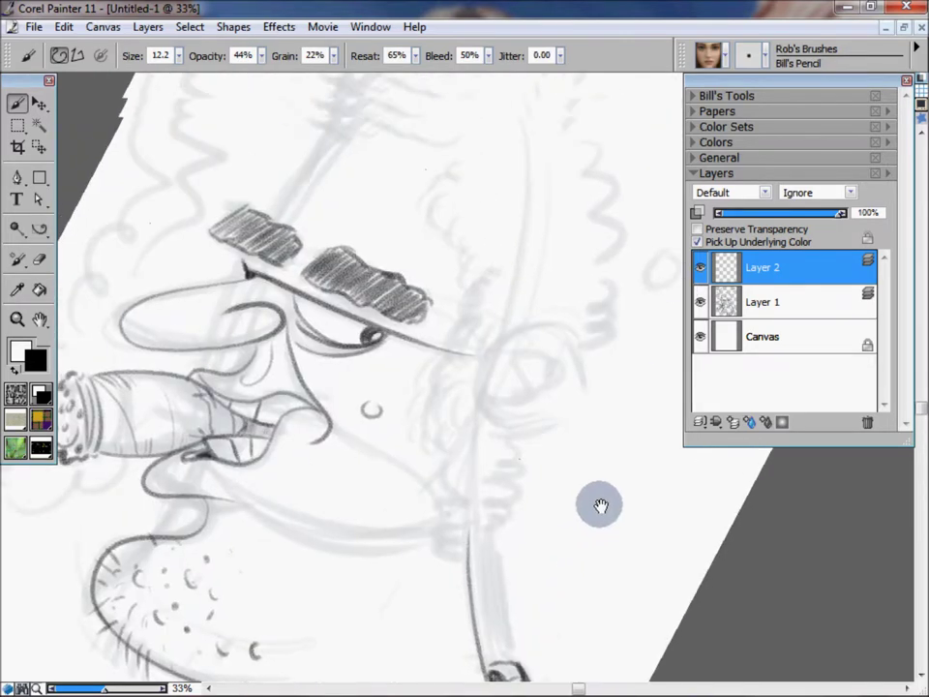
drag(622, 432, 598, 352)
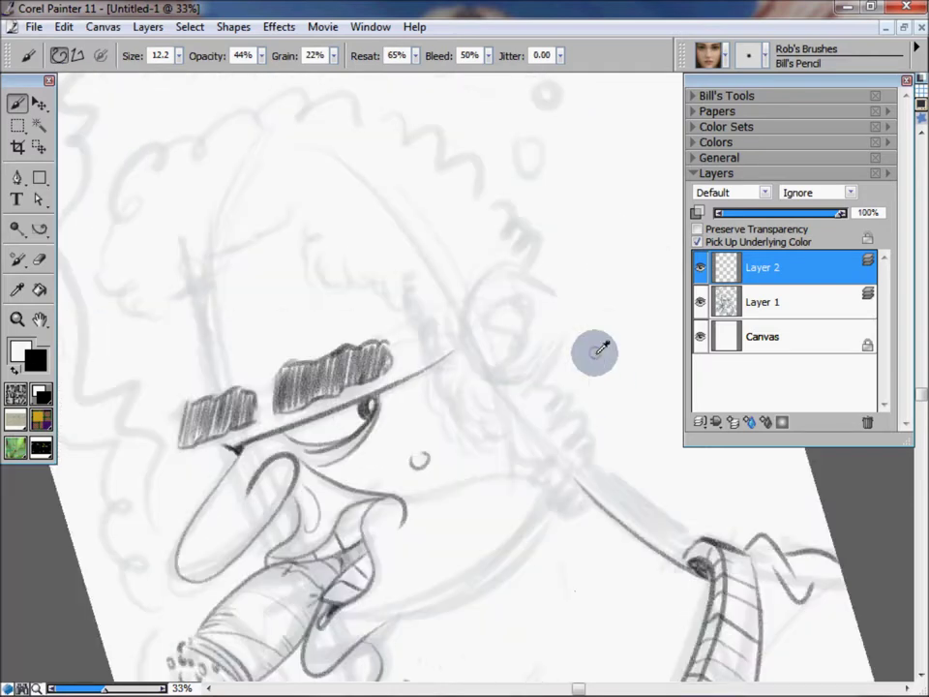
mouse_move(463, 337)
mouse_down()
mouse_move(490, 272)
mouse_move(533, 271)
mouse_move(556, 346)
mouse_move(490, 374)
mouse_move(497, 290)
mouse_move(540, 343)
mouse_move(545, 311)
mouse_up()
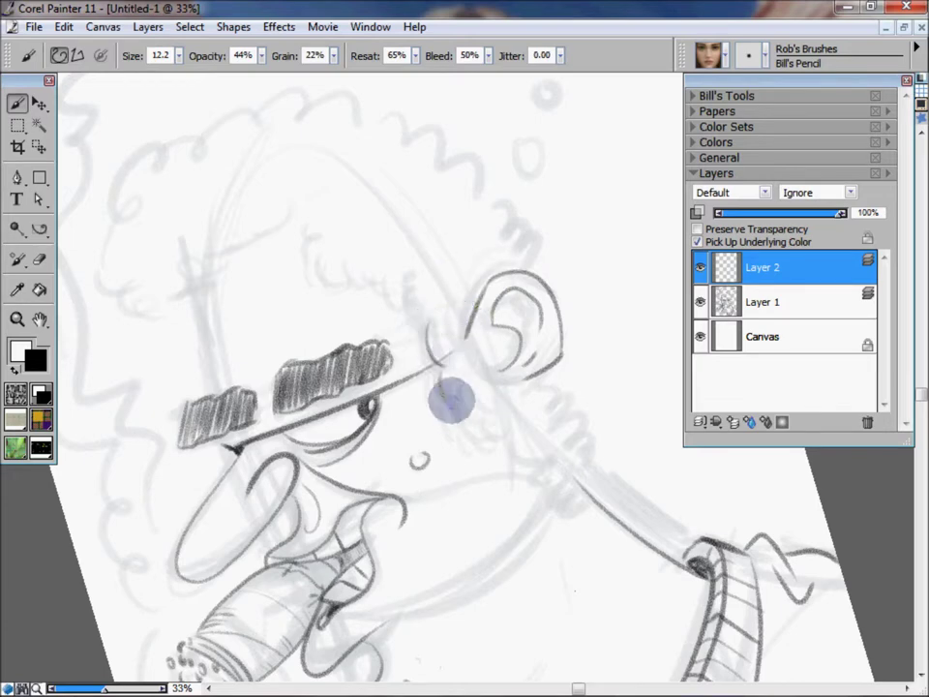
drag(442, 366, 562, 479)
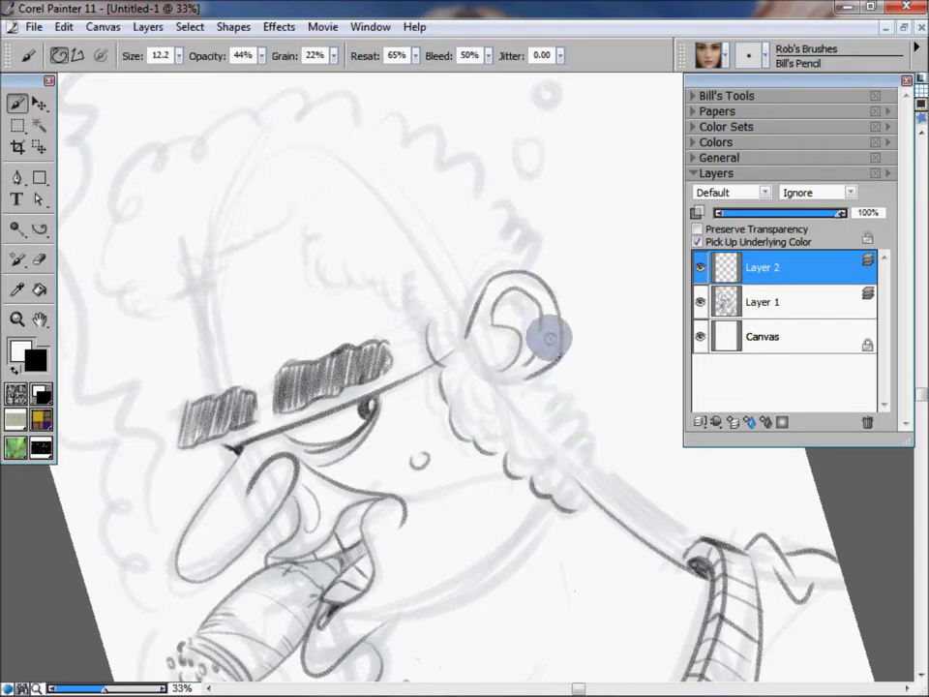
mouse_move(537, 305)
mouse_down()
mouse_move(634, 315)
mouse_move(642, 390)
mouse_up()
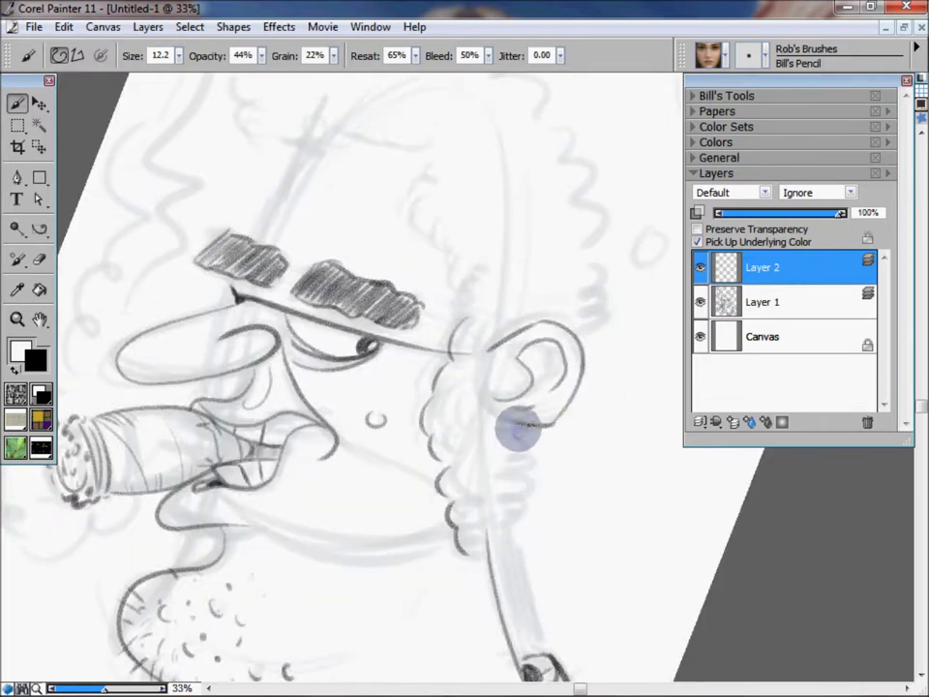
mouse_move(525, 468)
mouse_down()
mouse_move(508, 481)
mouse_move(496, 522)
mouse_up()
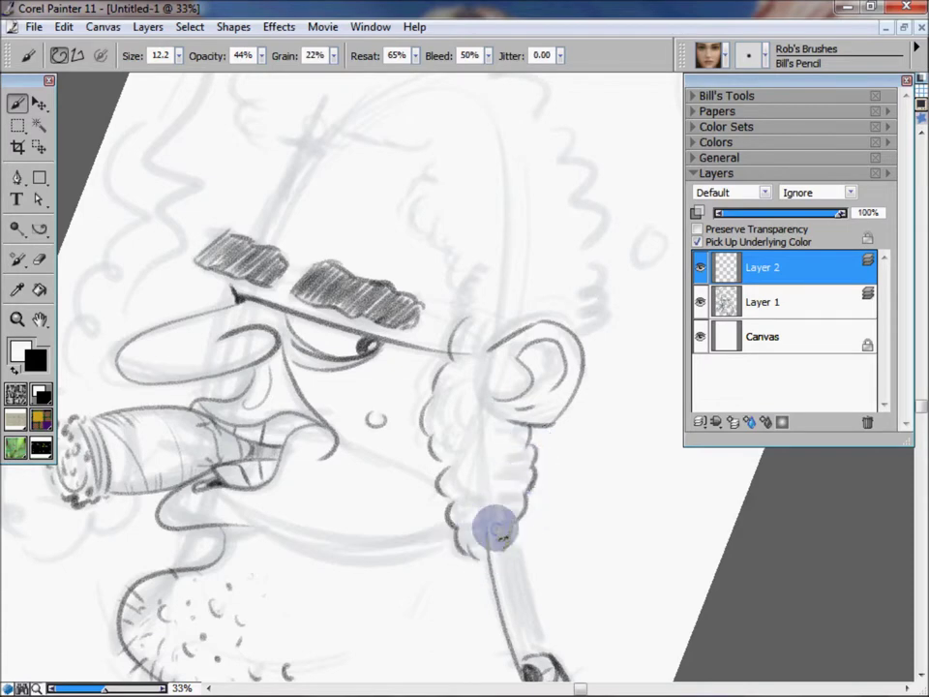
drag(555, 281, 567, 383)
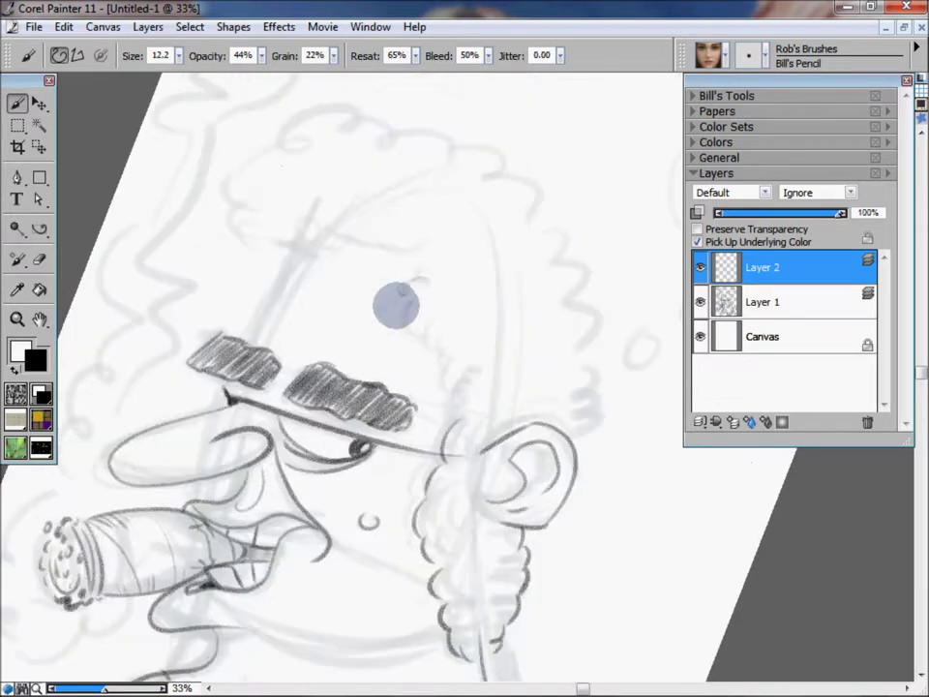
Draw the front hair curls above the eyebrows and extend the outline toward the ear
drag(405, 311, 406, 332)
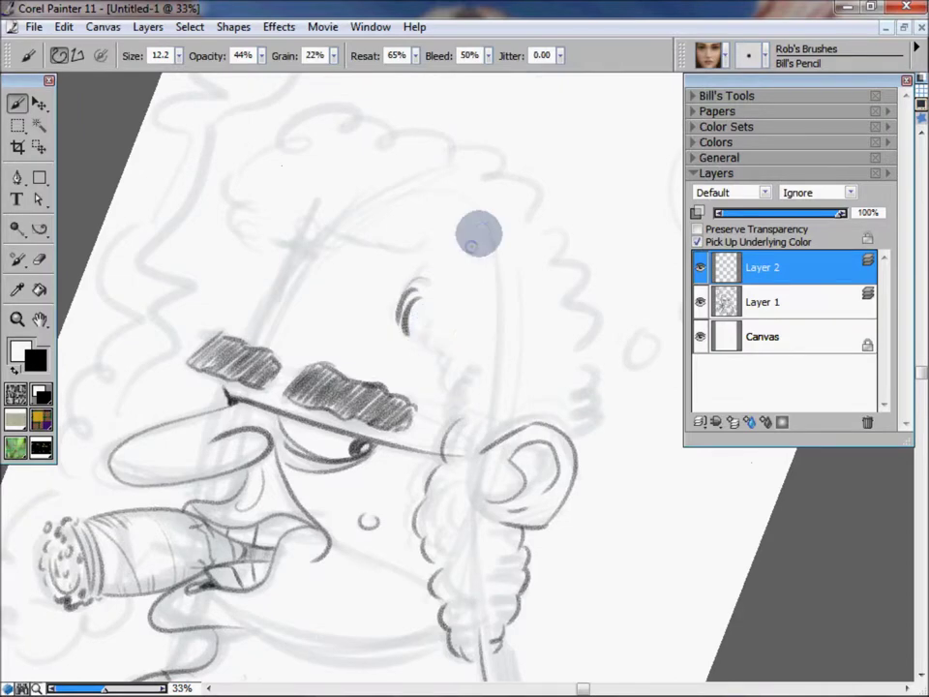
drag(407, 275, 412, 325)
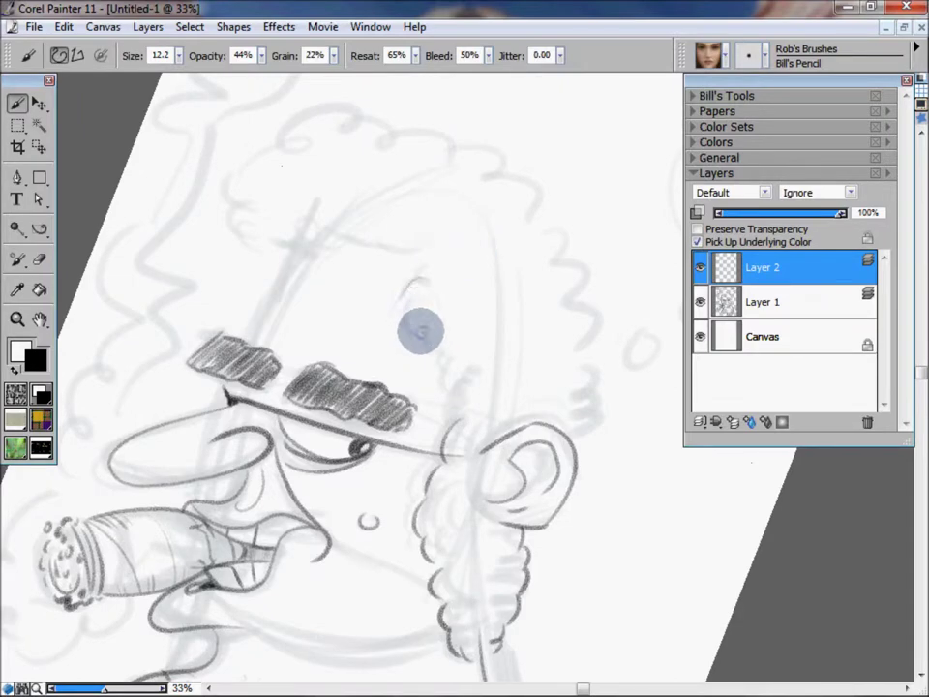
drag(419, 244, 401, 290)
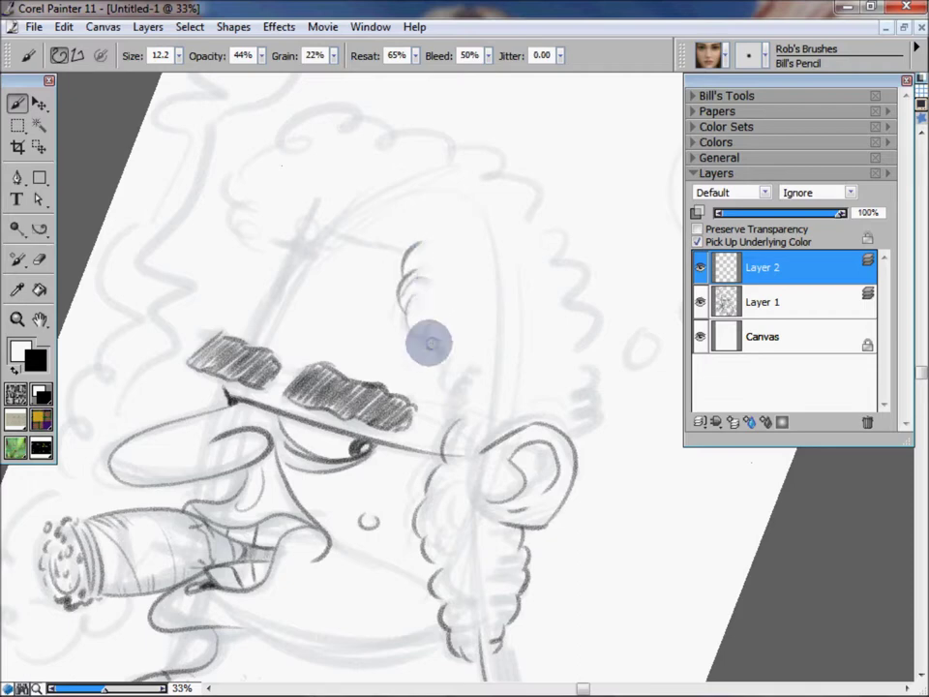
mouse_move(443, 363)
mouse_down()
mouse_move(453, 404)
mouse_move(461, 394)
mouse_up()
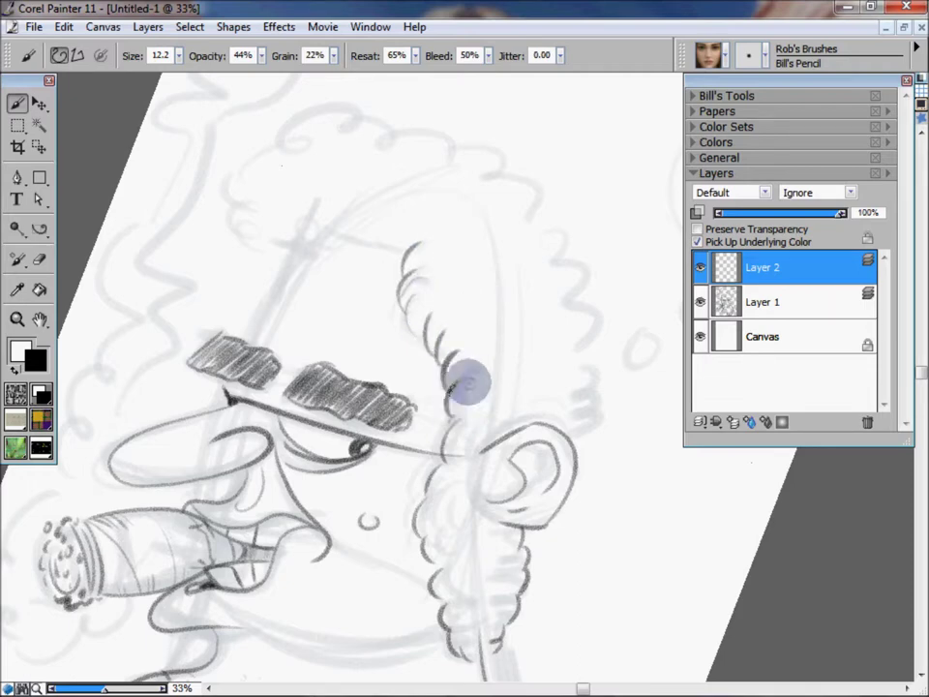
drag(384, 229, 404, 244)
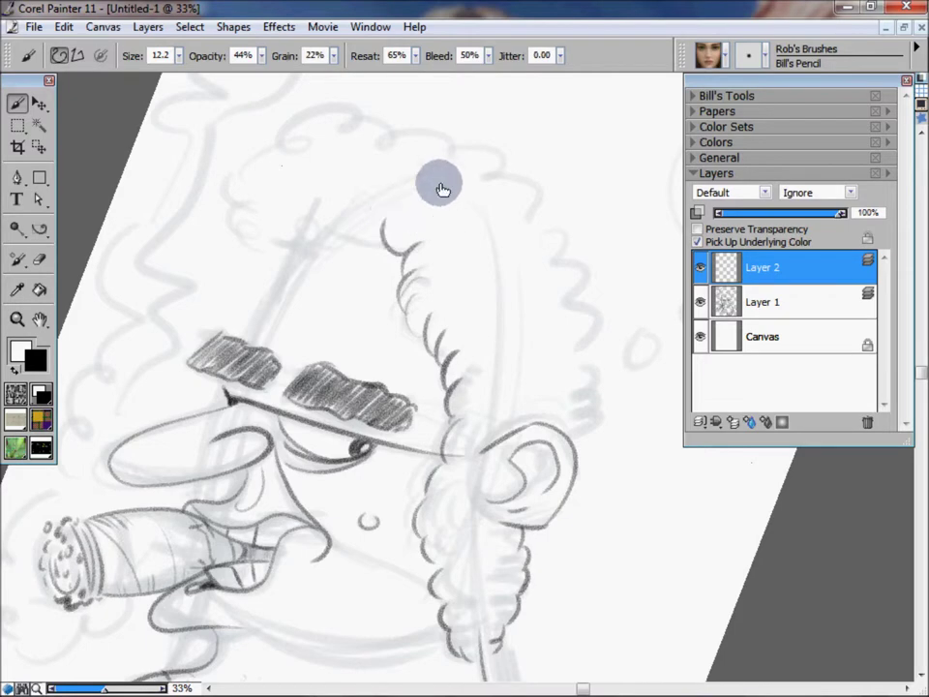
mouse_move(578, 256)
mouse_down()
mouse_move(601, 303)
mouse_move(543, 481)
mouse_move(518, 397)
mouse_up()
drag(515, 352, 508, 377)
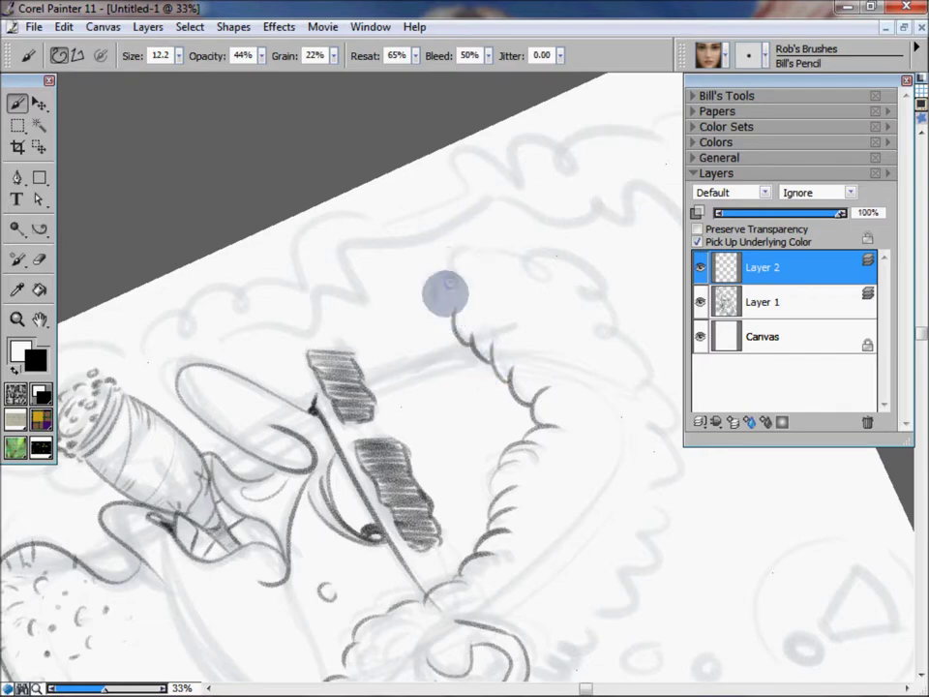
mouse_move(432, 348)
mouse_down()
mouse_move(455, 264)
mouse_move(527, 234)
mouse_up()
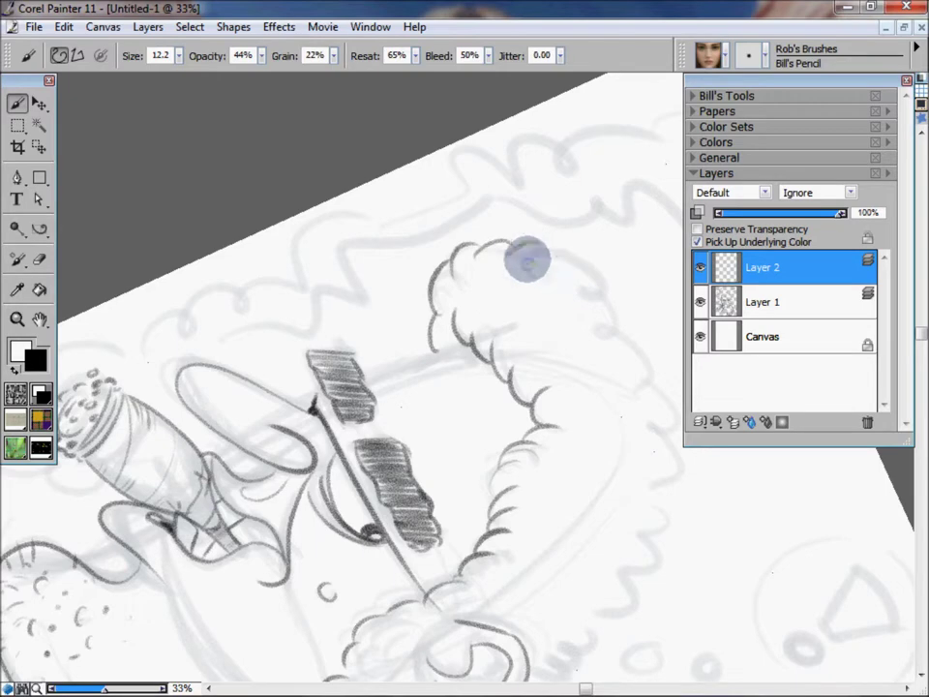
Trace scalloped curls across the top of the hair and return the canvas upright
mouse_move(598, 503)
mouse_down()
mouse_move(582, 295)
mouse_move(481, 394)
mouse_move(467, 387)
mouse_up()
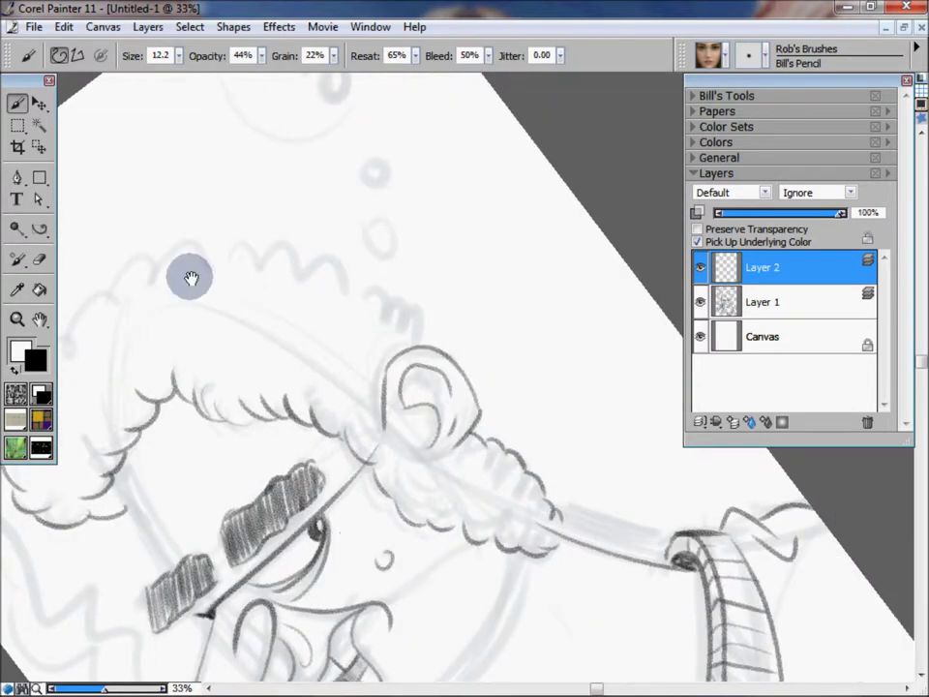
drag(191, 279, 416, 314)
mouse_move(218, 429)
mouse_down()
mouse_move(323, 325)
mouse_move(378, 304)
mouse_move(433, 301)
mouse_move(461, 325)
mouse_move(481, 298)
mouse_up()
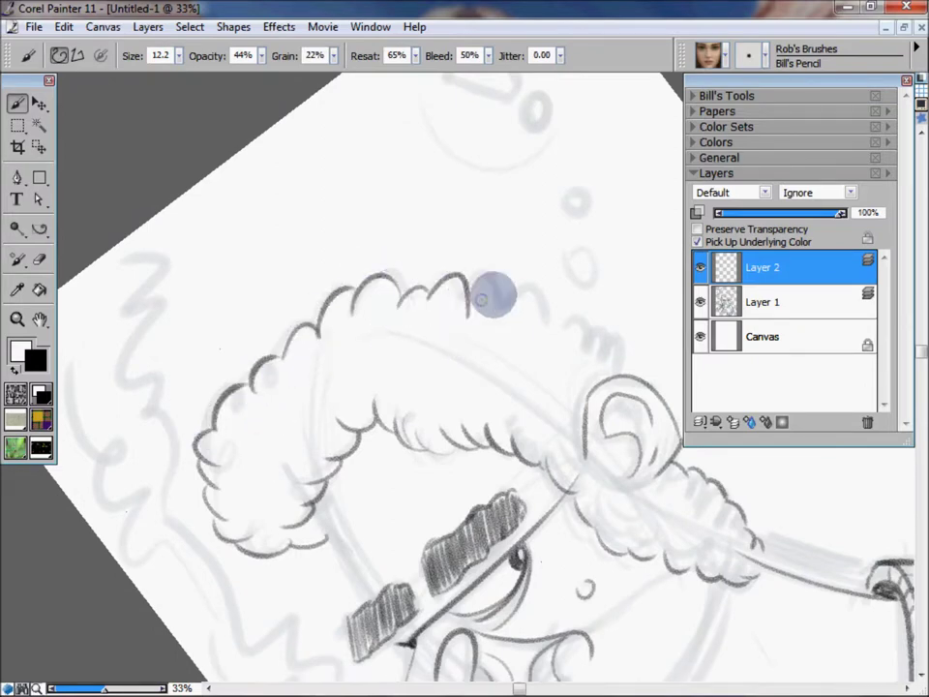
drag(577, 430, 408, 363)
drag(343, 263, 445, 317)
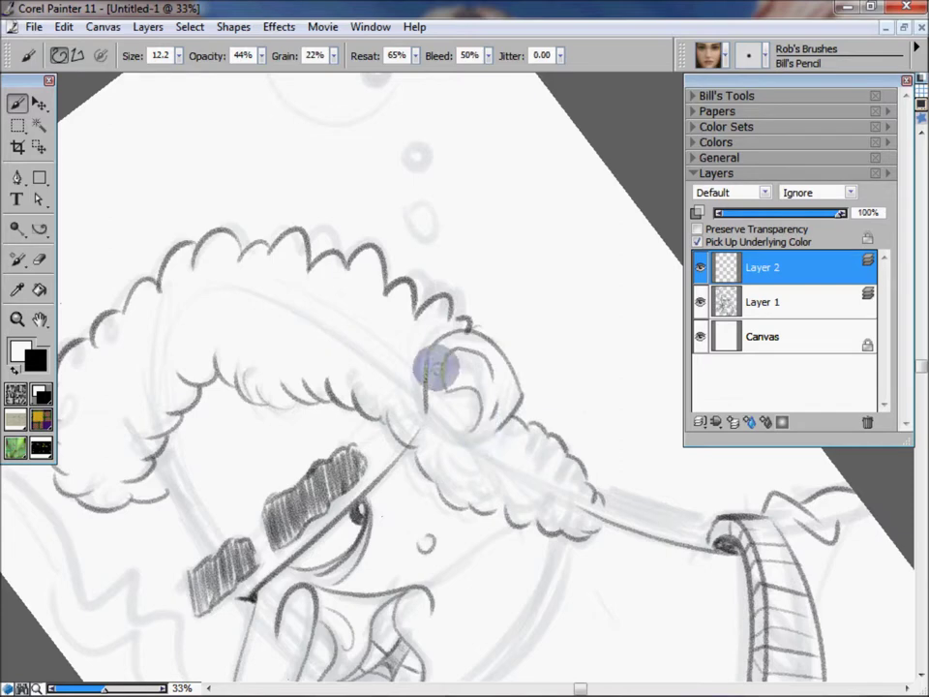
mouse_move(439, 317)
mouse_down()
mouse_move(587, 296)
mouse_move(607, 343)
mouse_up()
click(608, 343)
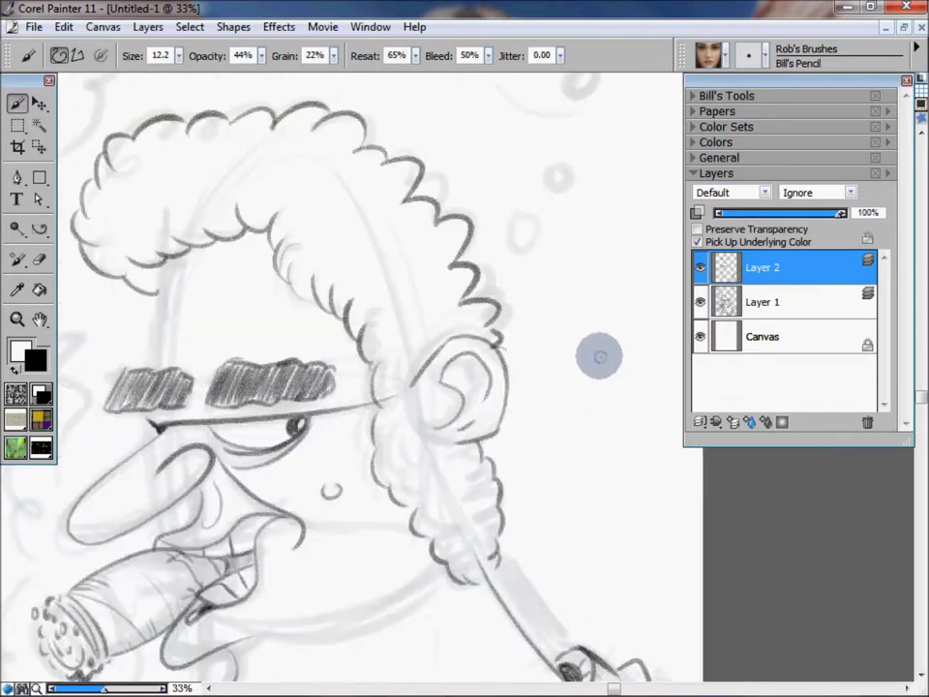
Hatch the hair from the hairline edge down to the ear with short curved strokes
mouse_move(402, 419)
mouse_down()
mouse_move(394, 396)
mouse_move(400, 481)
mouse_move(402, 442)
mouse_move(414, 455)
mouse_move(416, 506)
mouse_up()
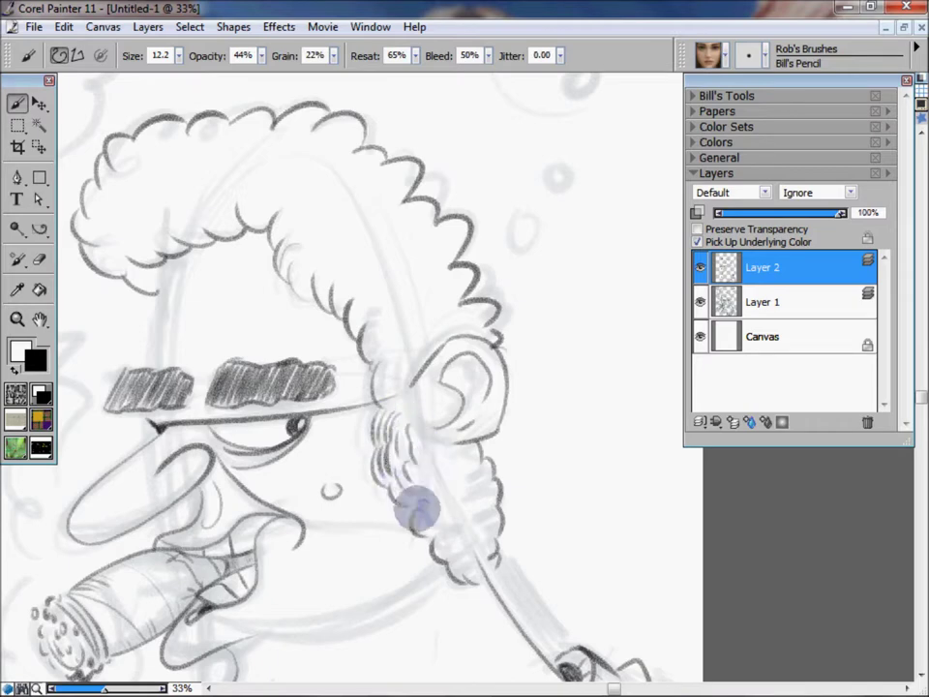
mouse_move(531, 290)
mouse_down()
mouse_move(578, 331)
mouse_move(536, 316)
mouse_up()
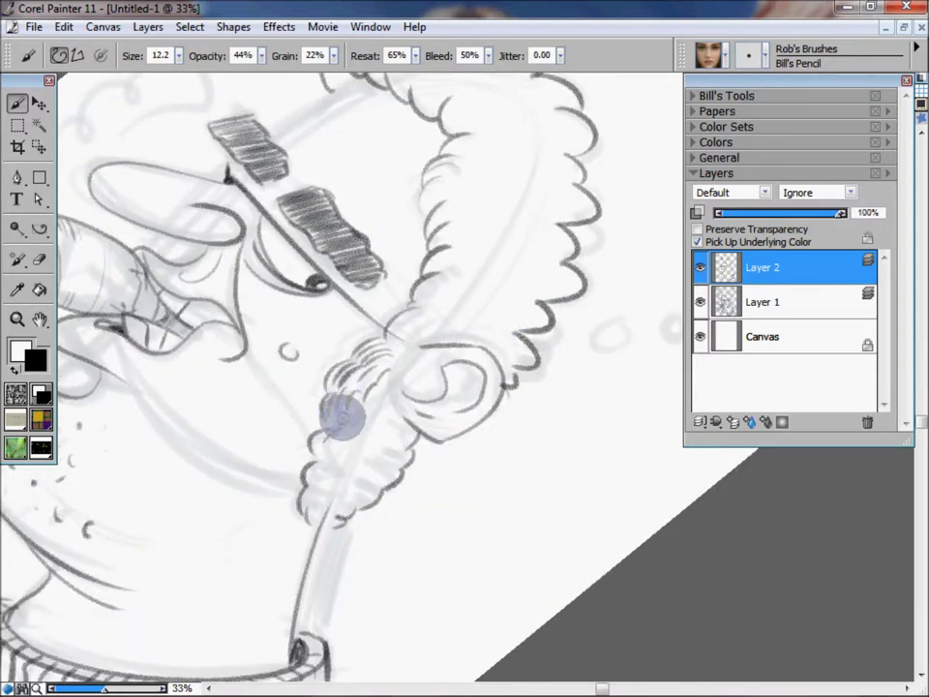
drag(322, 467, 363, 424)
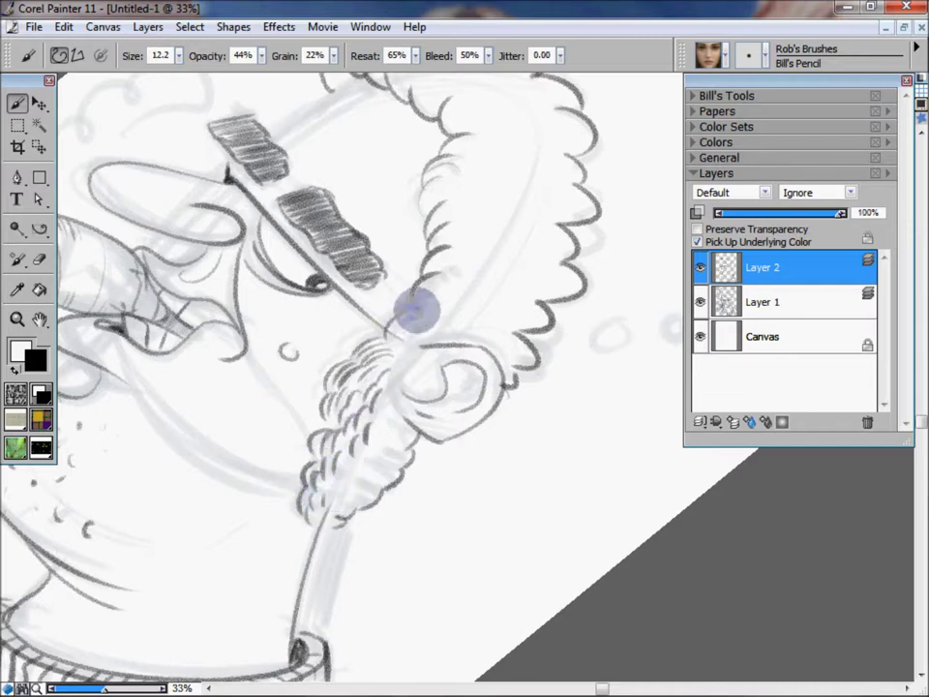
drag(411, 331, 429, 281)
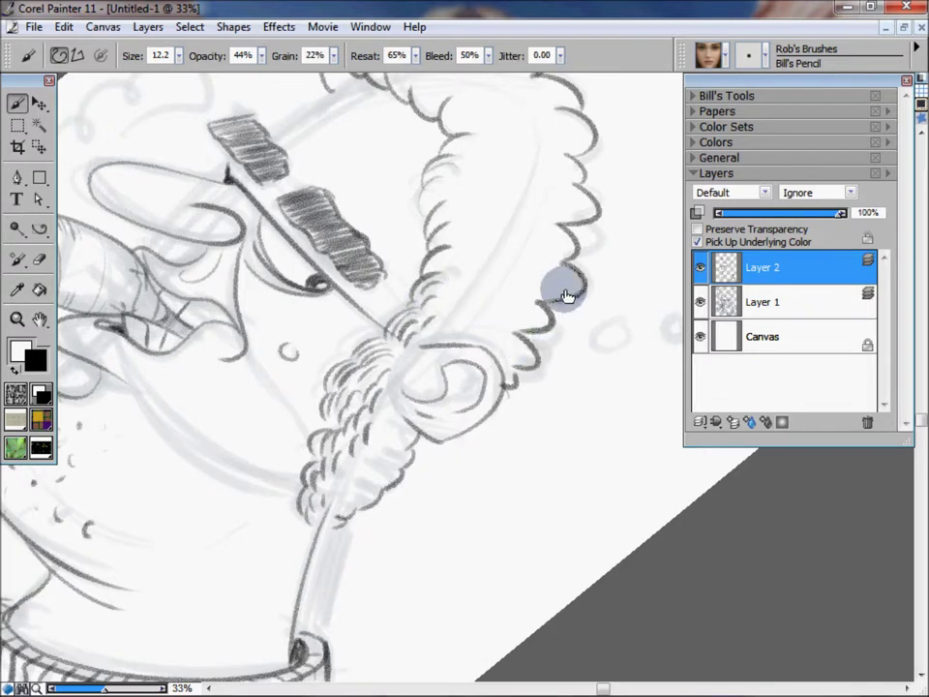
alt+click(481, 236)
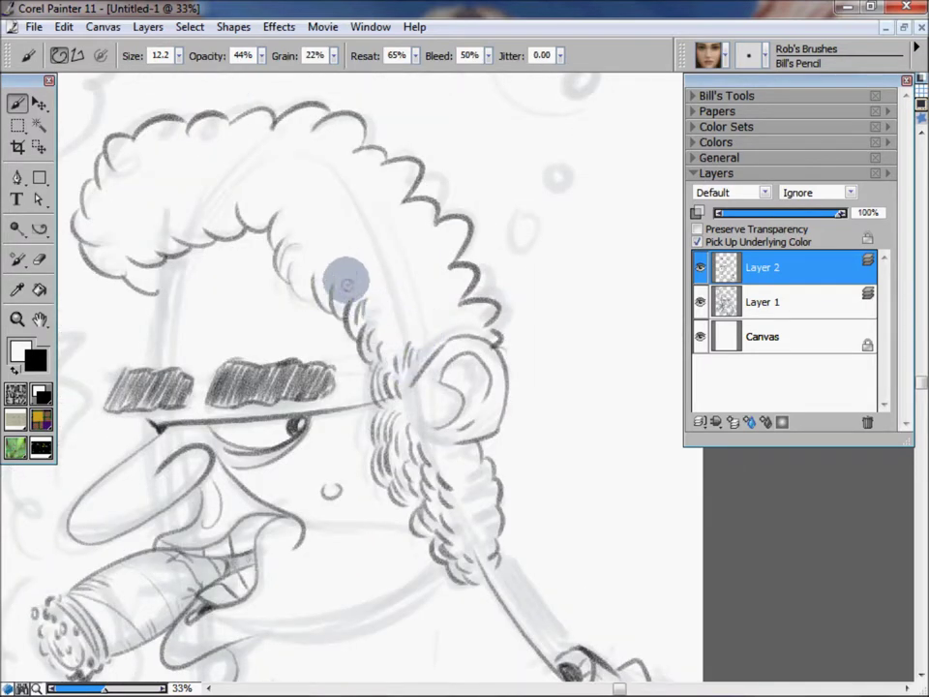
mouse_move(347, 301)
mouse_down()
mouse_move(325, 266)
mouse_move(411, 384)
mouse_up()
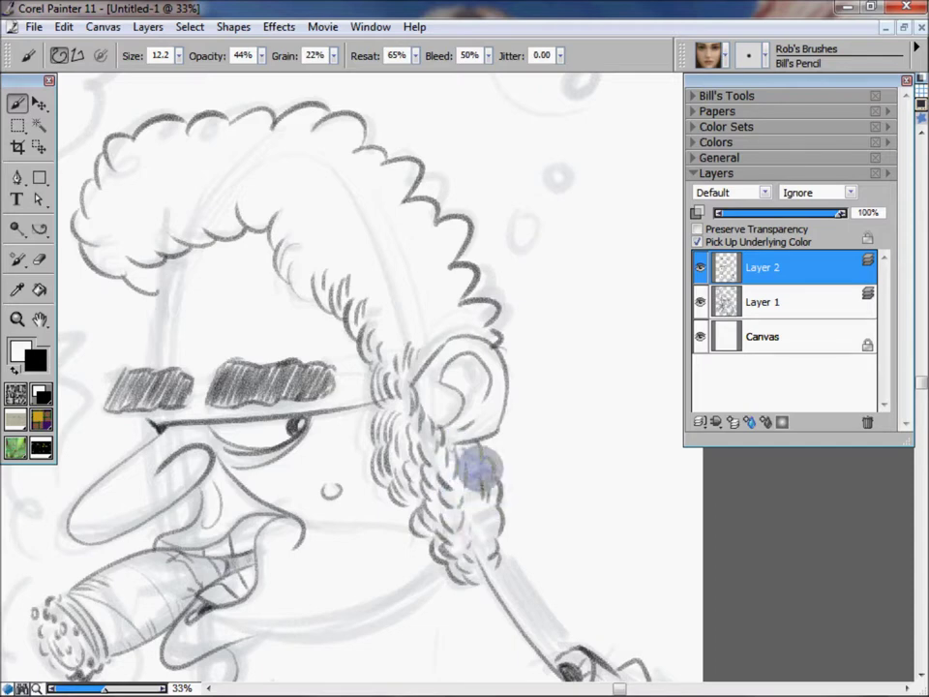
Shade under the top hair curl with dark hatching, darkest at its left end
mouse_move(460, 207)
mouse_down()
mouse_move(521, 311)
mouse_move(523, 378)
mouse_up()
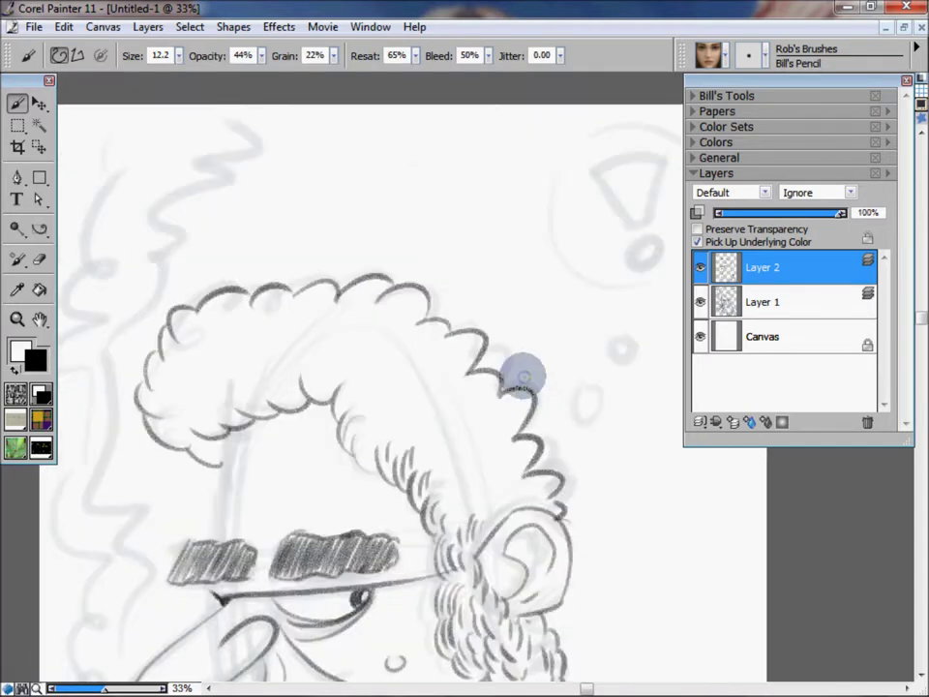
mouse_move(365, 461)
mouse_down()
mouse_move(376, 404)
mouse_move(332, 394)
mouse_move(343, 390)
mouse_up()
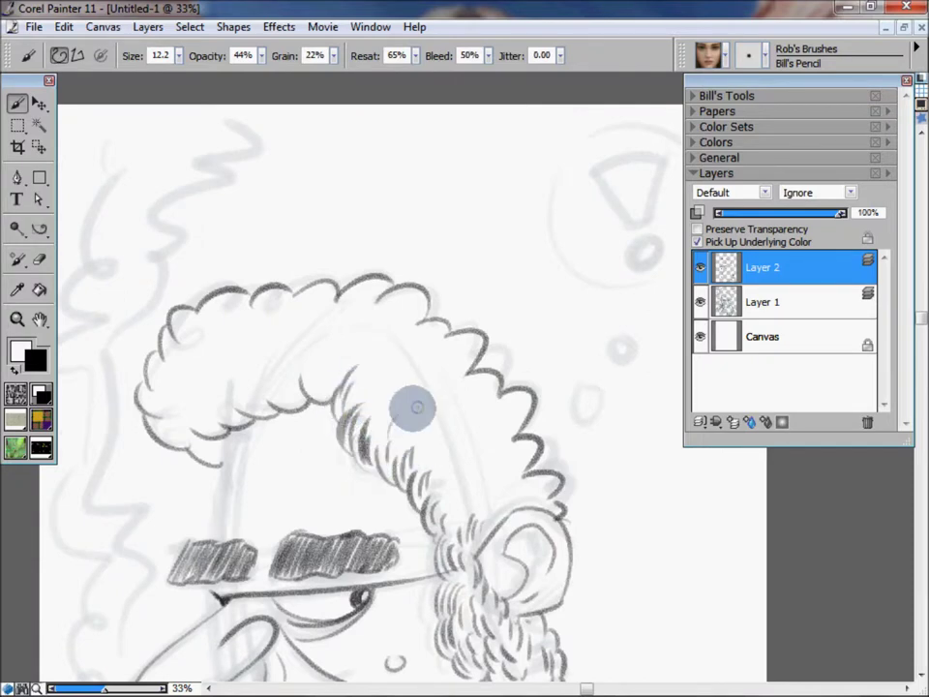
mouse_move(412, 446)
mouse_down()
mouse_move(425, 483)
mouse_move(469, 471)
mouse_up()
scroll(485, 451, left, 3)
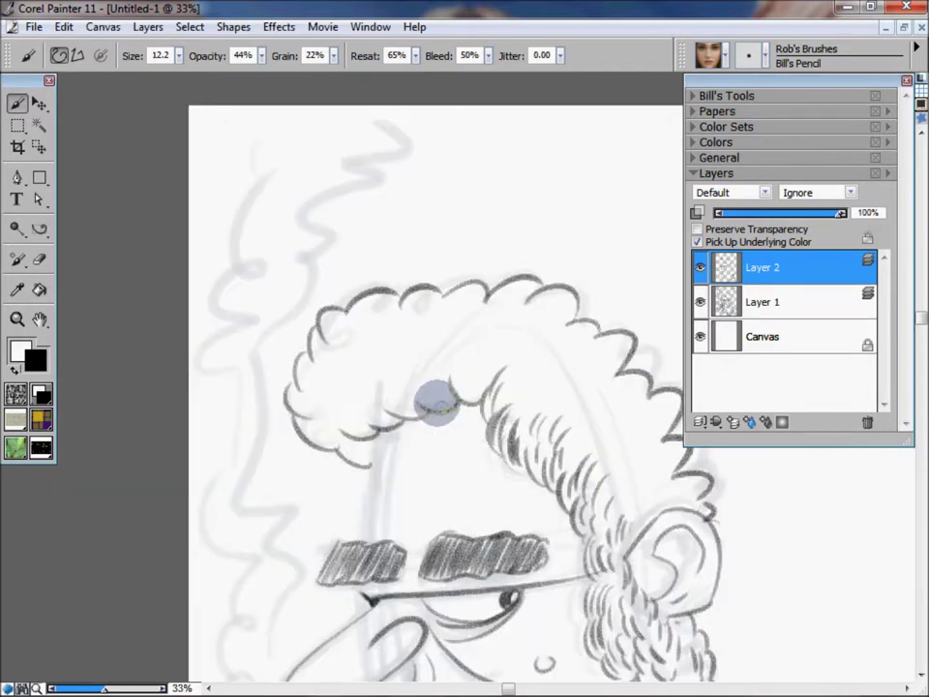
mouse_move(445, 384)
mouse_down()
mouse_move(435, 357)
mouse_move(461, 380)
mouse_move(490, 338)
mouse_up()
drag(394, 394, 394, 366)
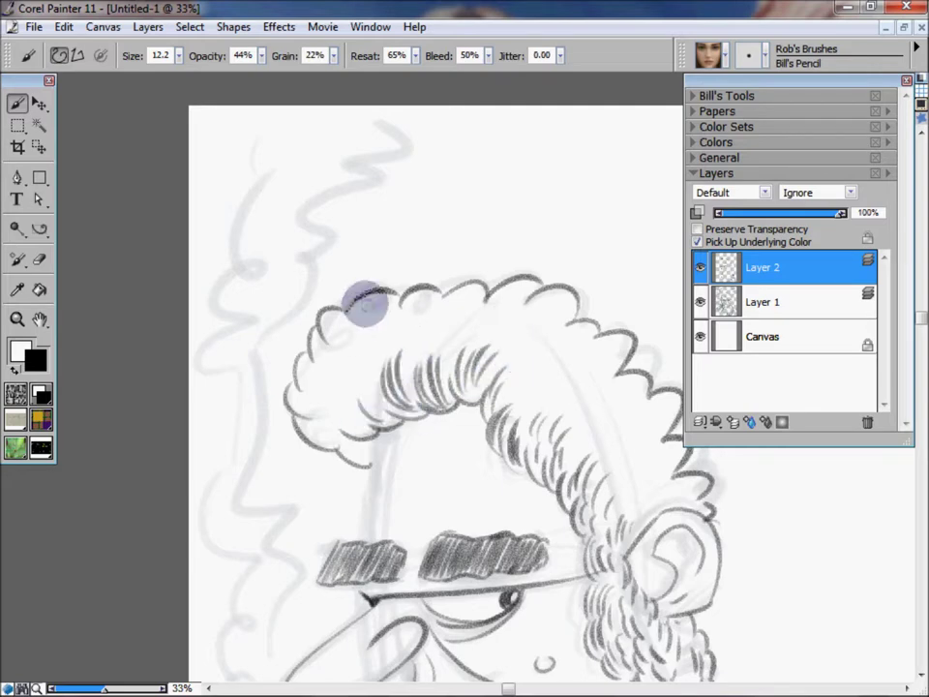
mouse_move(421, 262)
mouse_down()
mouse_move(602, 276)
mouse_move(577, 272)
mouse_up()
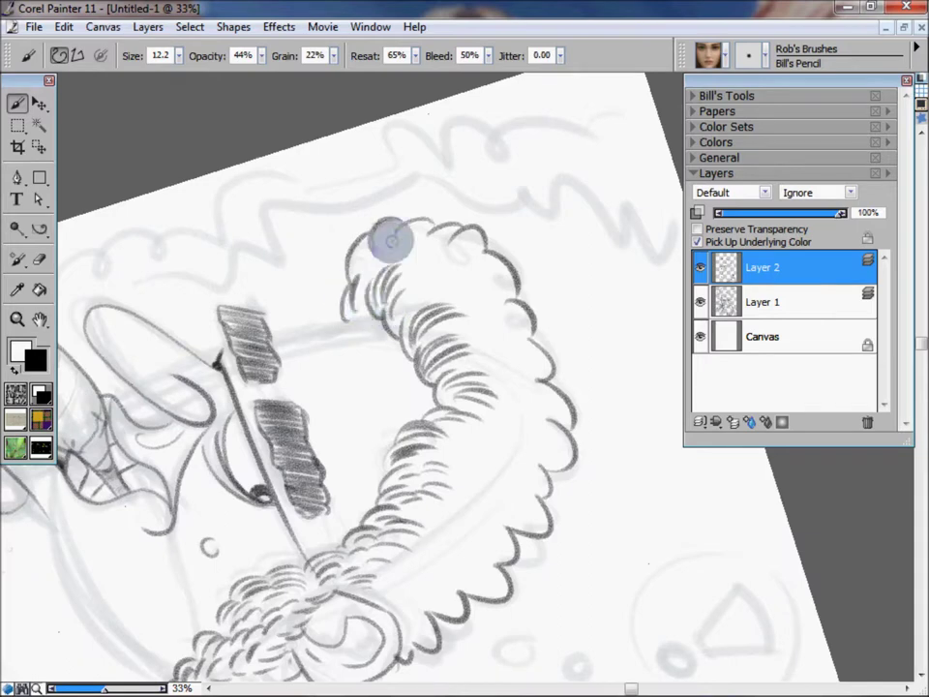
Join the ear loop to the scalloped outline and hatch the lower and lower-left hair
drag(554, 244, 321, 276)
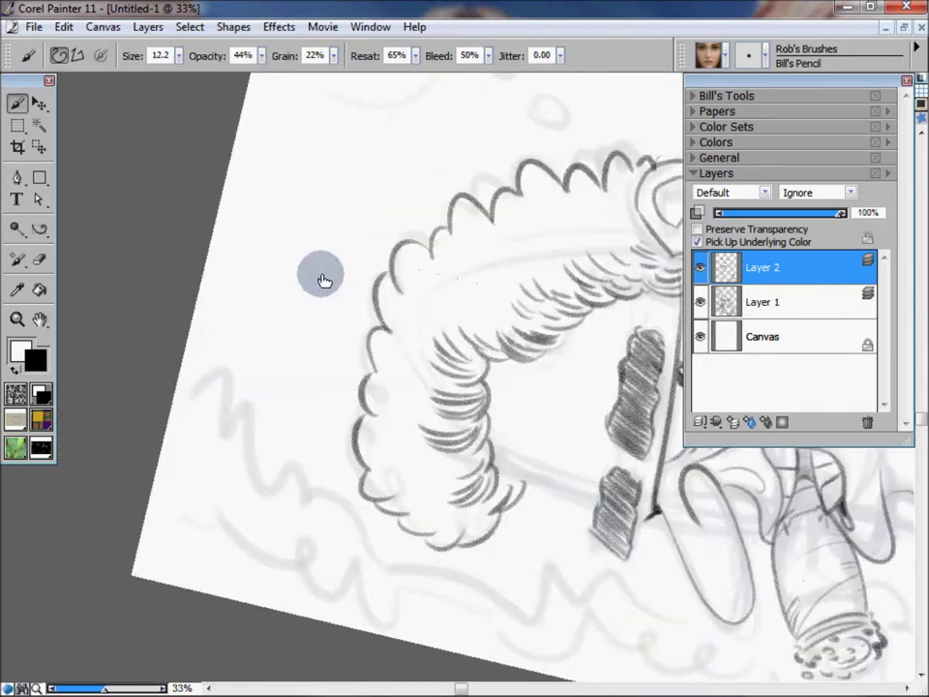
mouse_move(633, 379)
mouse_down()
mouse_move(432, 547)
mouse_move(566, 485)
mouse_move(481, 249)
mouse_move(390, 270)
mouse_move(547, 372)
mouse_move(549, 445)
mouse_move(500, 423)
mouse_up()
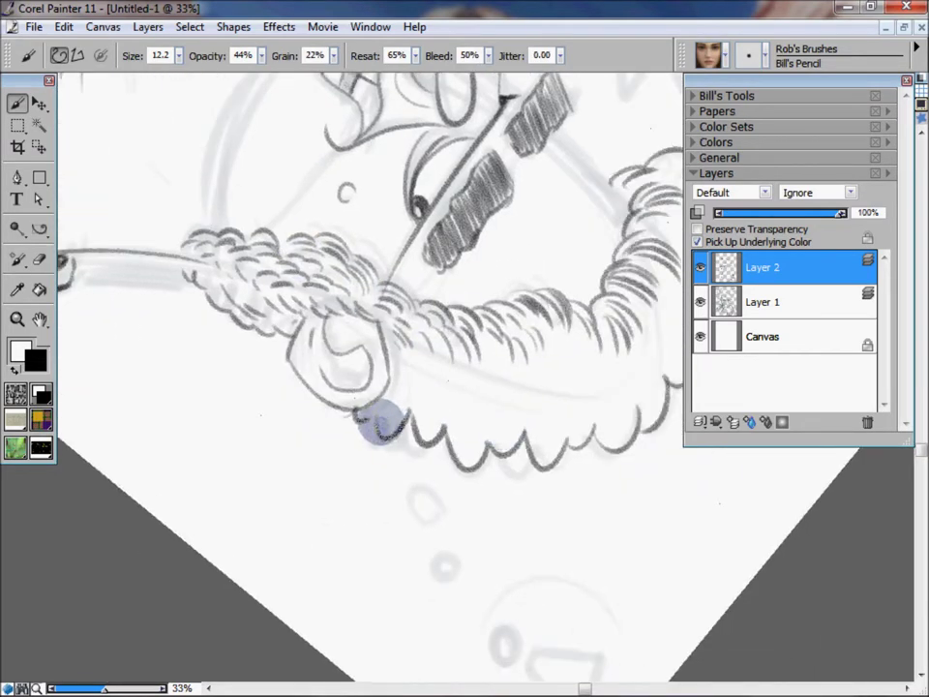
drag(375, 433, 406, 399)
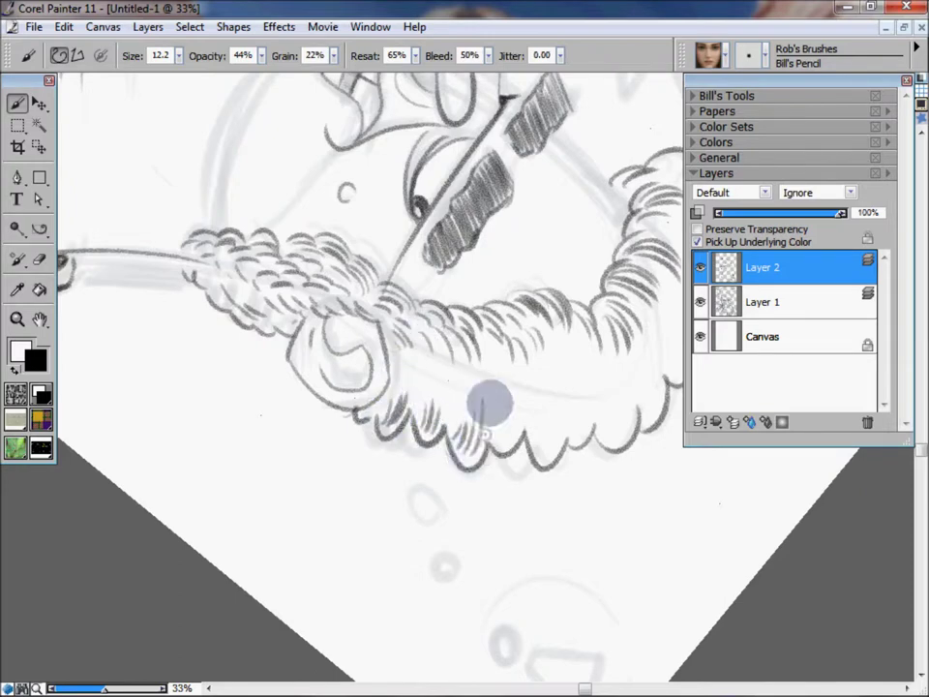
drag(597, 477, 376, 570)
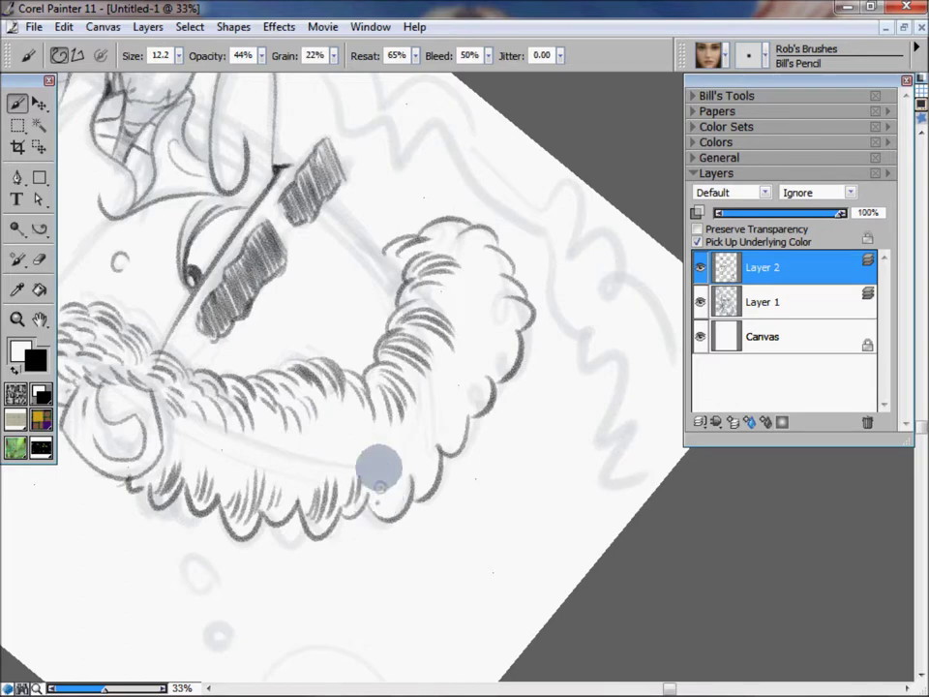
drag(375, 452, 399, 465)
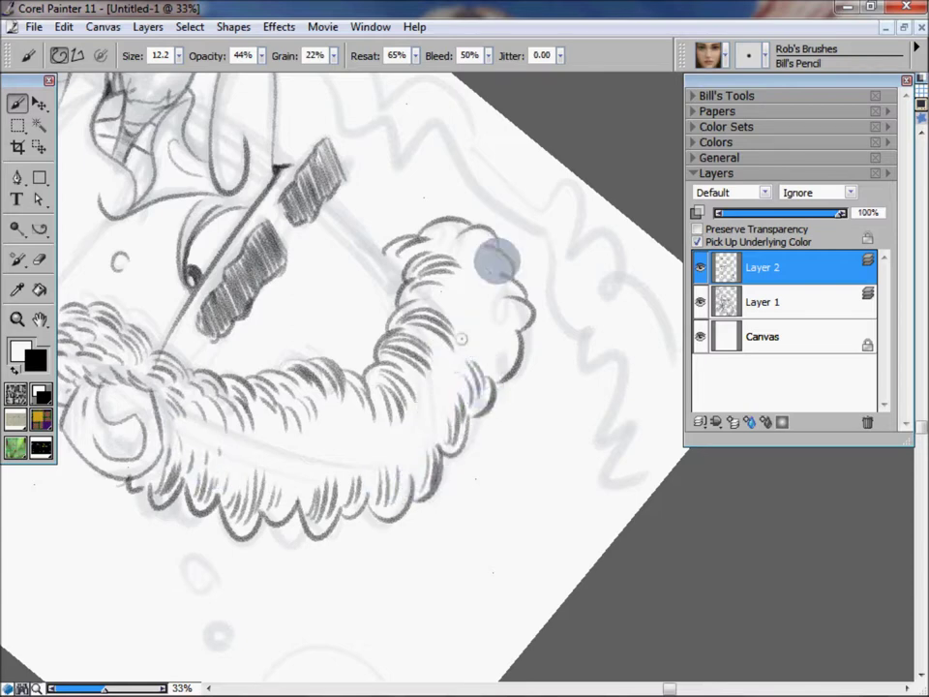
mouse_move(495, 236)
mouse_down()
mouse_move(594, 297)
mouse_move(607, 346)
mouse_move(484, 368)
mouse_move(498, 352)
mouse_move(514, 379)
mouse_move(543, 379)
mouse_move(544, 346)
mouse_up()
drag(369, 392, 345, 332)
mouse_move(439, 191)
mouse_down()
mouse_move(608, 242)
mouse_move(519, 521)
mouse_move(581, 486)
mouse_move(597, 255)
mouse_move(555, 258)
mouse_up()
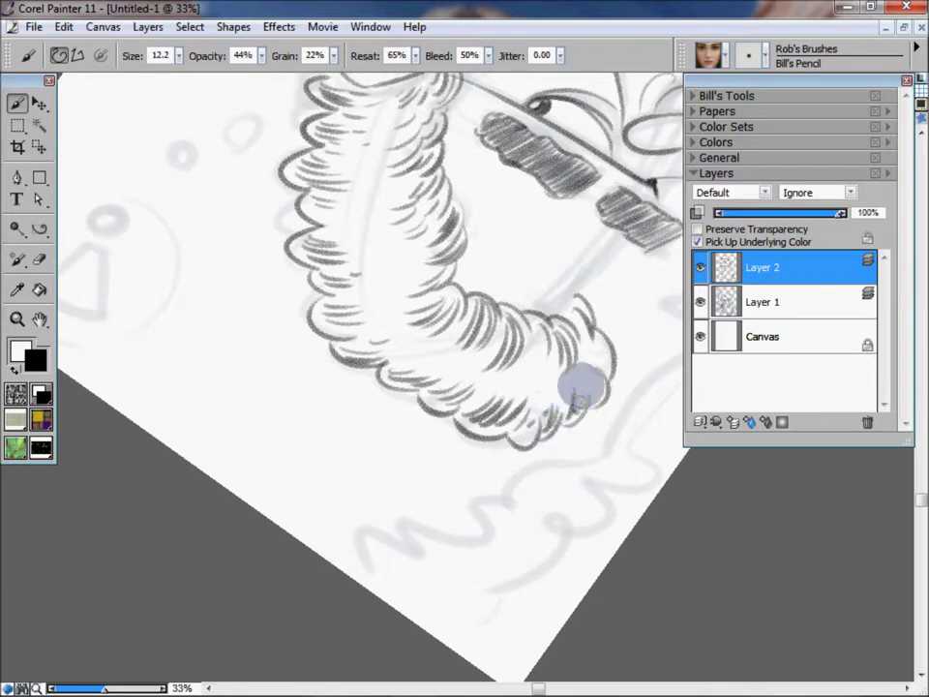
mouse_move(579, 276)
mouse_down()
mouse_move(652, 378)
mouse_move(481, 524)
mouse_move(524, 616)
mouse_move(473, 550)
mouse_move(494, 512)
mouse_move(427, 330)
mouse_up()
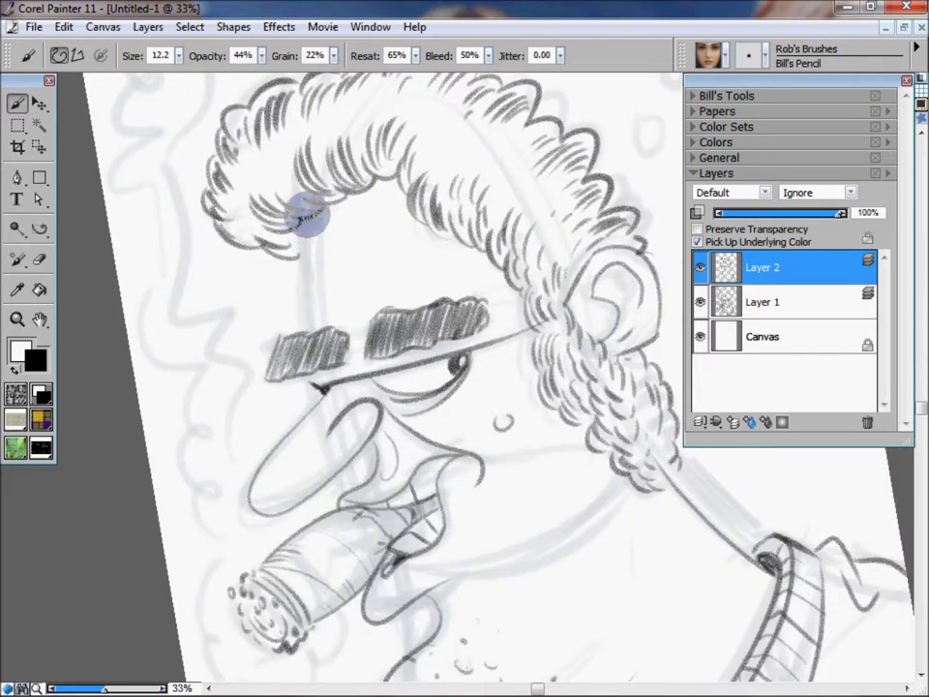
Draw wrinkle lines across the forehead above the eyebrows
drag(308, 215, 308, 311)
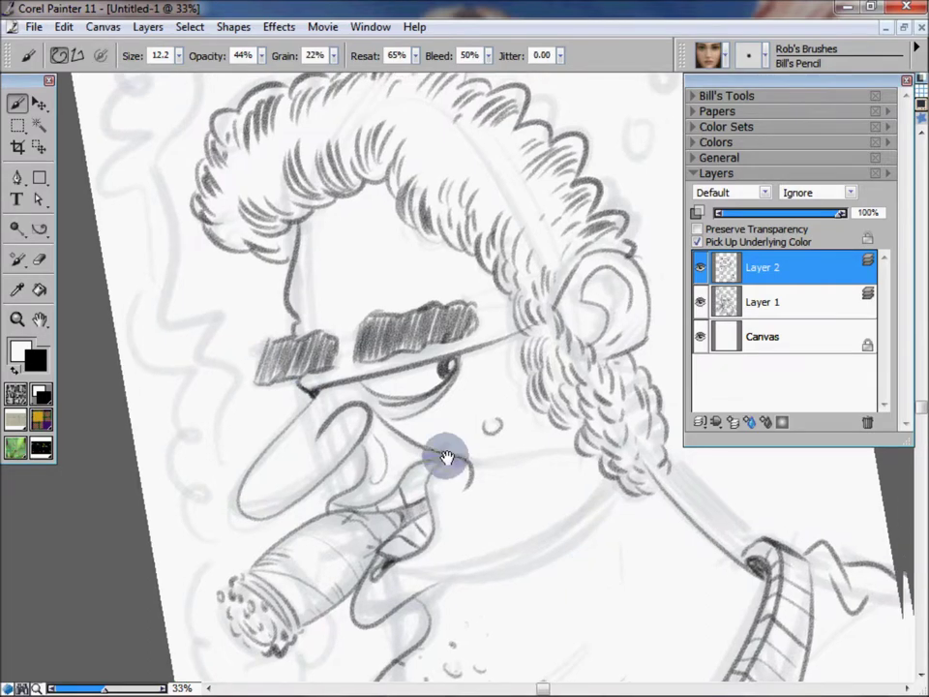
scroll(483, 564, down, 5)
scroll(469, 367, up, 5)
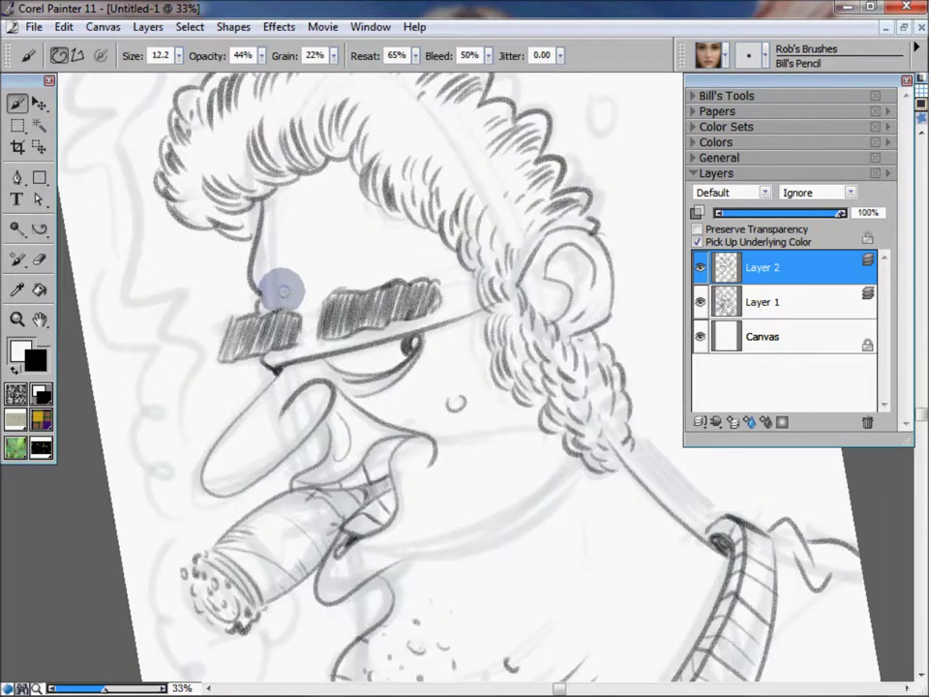
drag(285, 266, 387, 244)
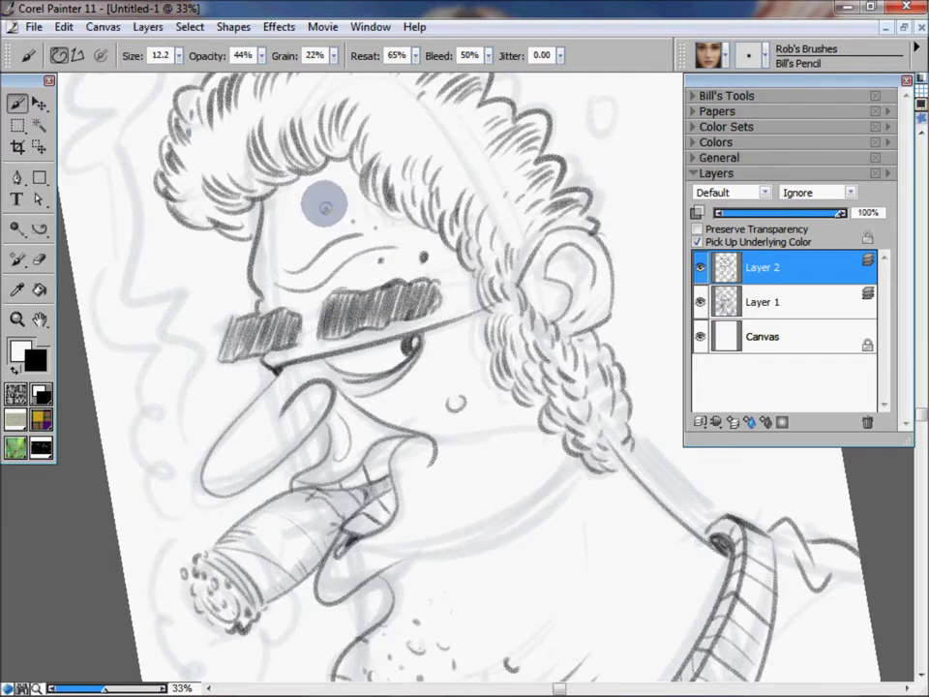
Dot stubble marks on the chin and cheek
mouse_move(595, 562)
mouse_down()
mouse_move(479, 347)
mouse_move(519, 478)
mouse_up()
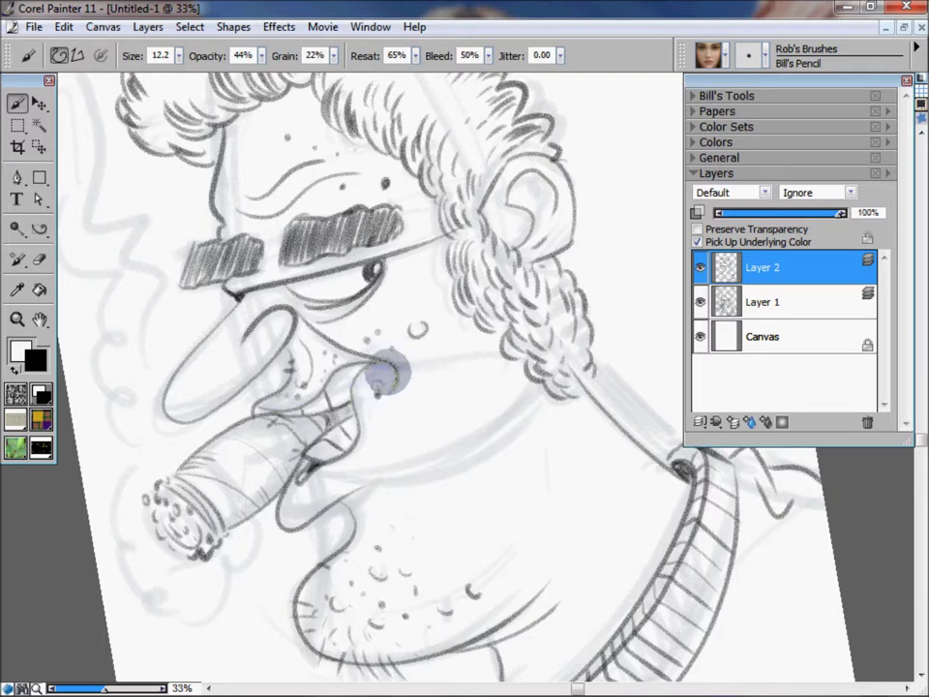
click(421, 409)
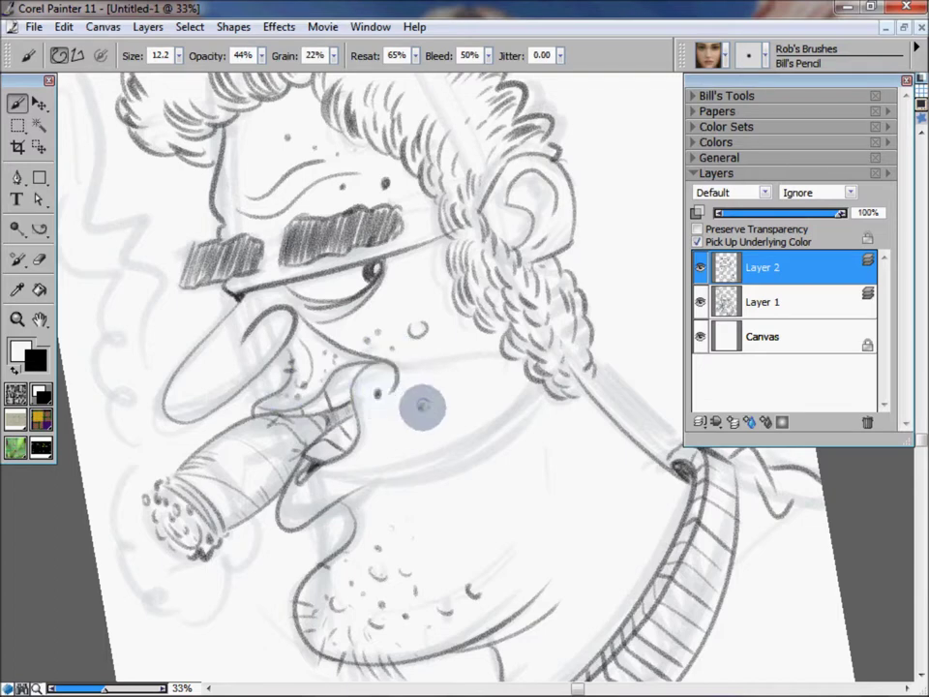
click(424, 294)
scroll(614, 556, down, 3)
scroll(625, 543, down, 3)
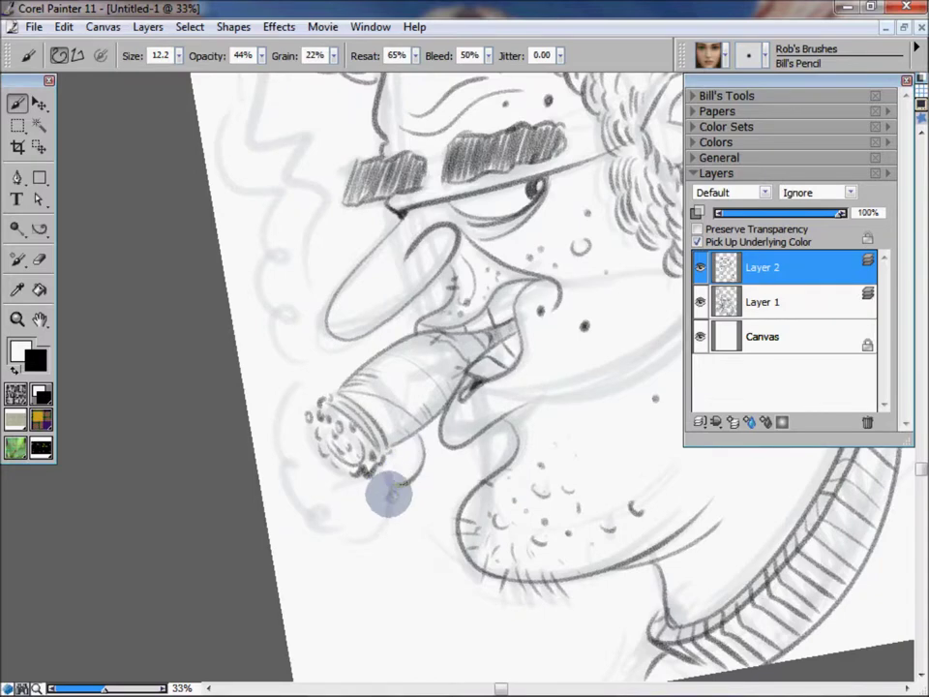
Outline a puffy smoke cloud around the cigar tip with a wisp on top
drag(389, 496, 342, 546)
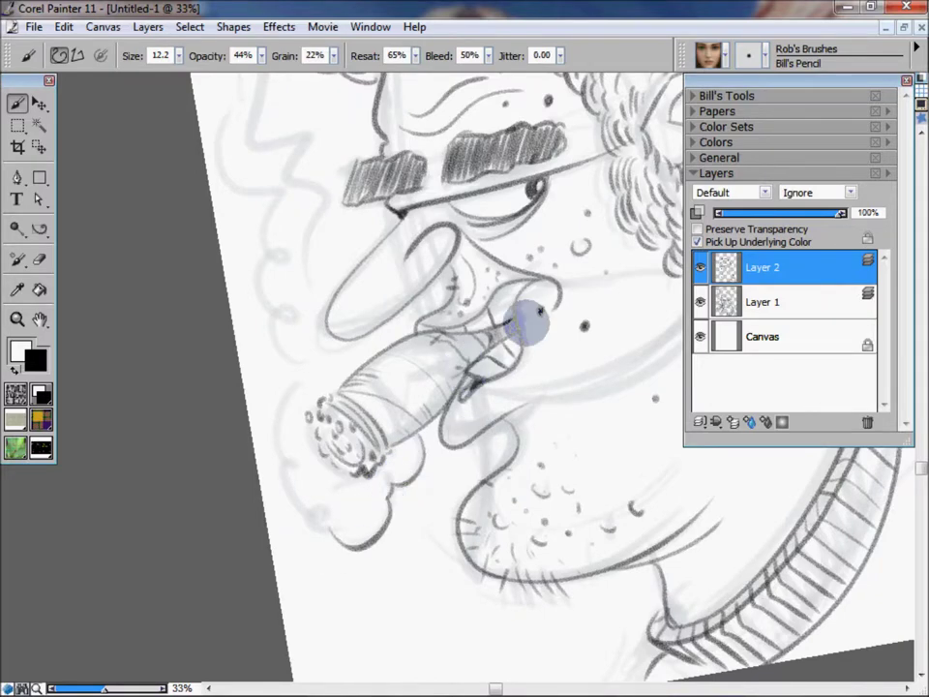
mouse_move(523, 319)
mouse_down()
mouse_move(577, 404)
mouse_move(550, 405)
mouse_up()
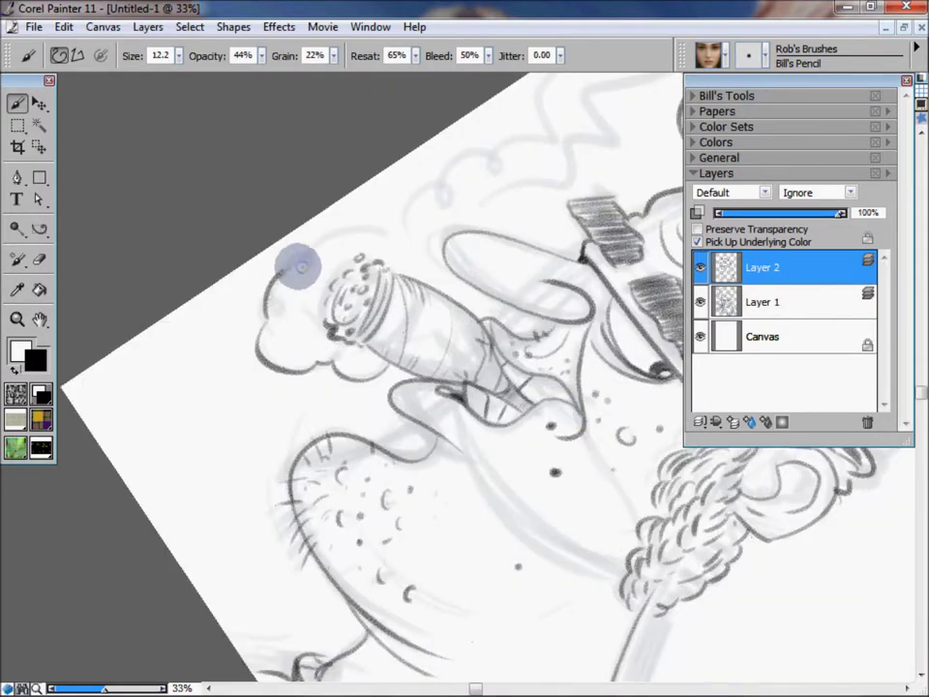
drag(440, 245, 442, 433)
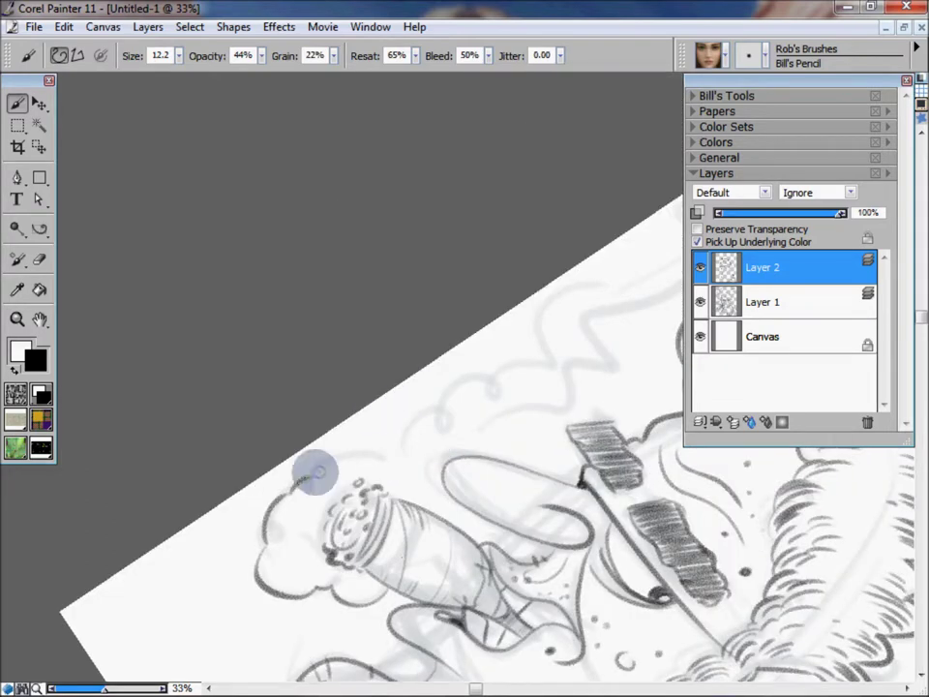
drag(371, 474, 383, 451)
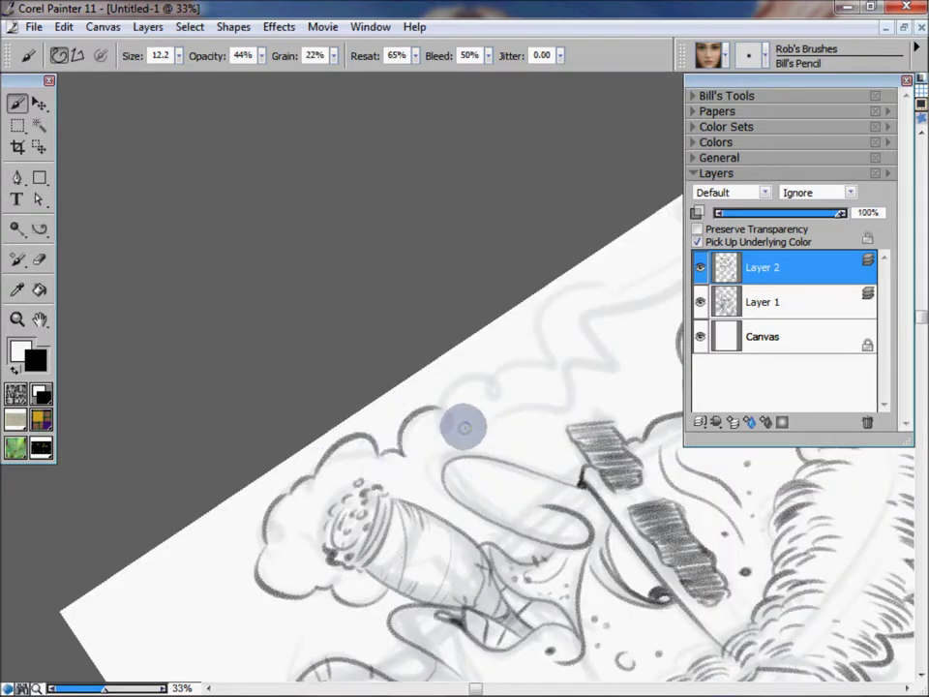
drag(572, 552, 547, 349)
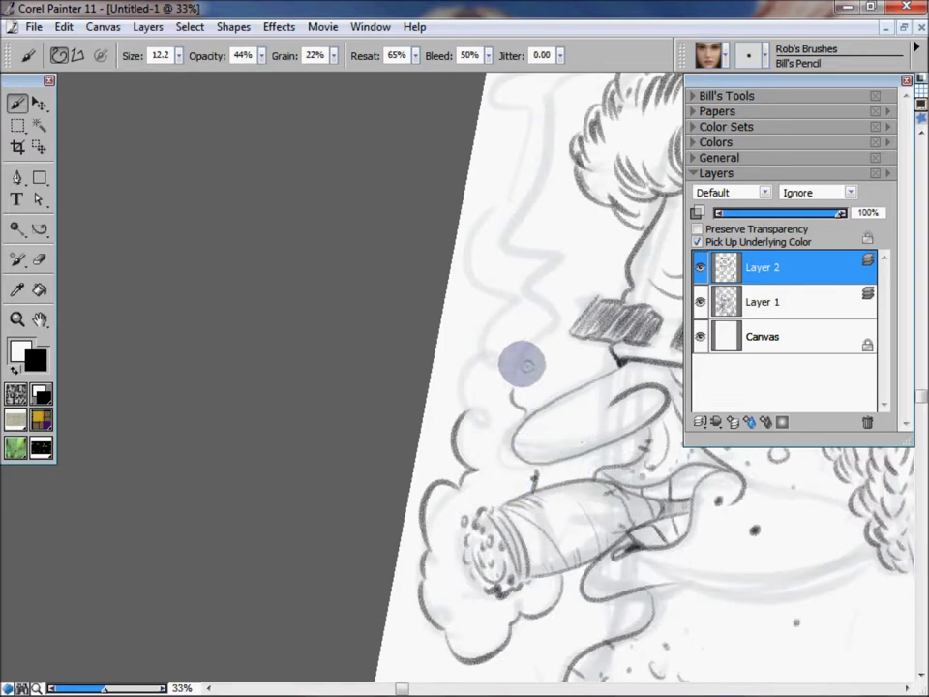
mouse_move(469, 401)
mouse_down()
mouse_move(495, 351)
mouse_move(530, 147)
mouse_up()
Draw a wavy smoke trail rising beside the face and curving up-right
drag(602, 288, 504, 430)
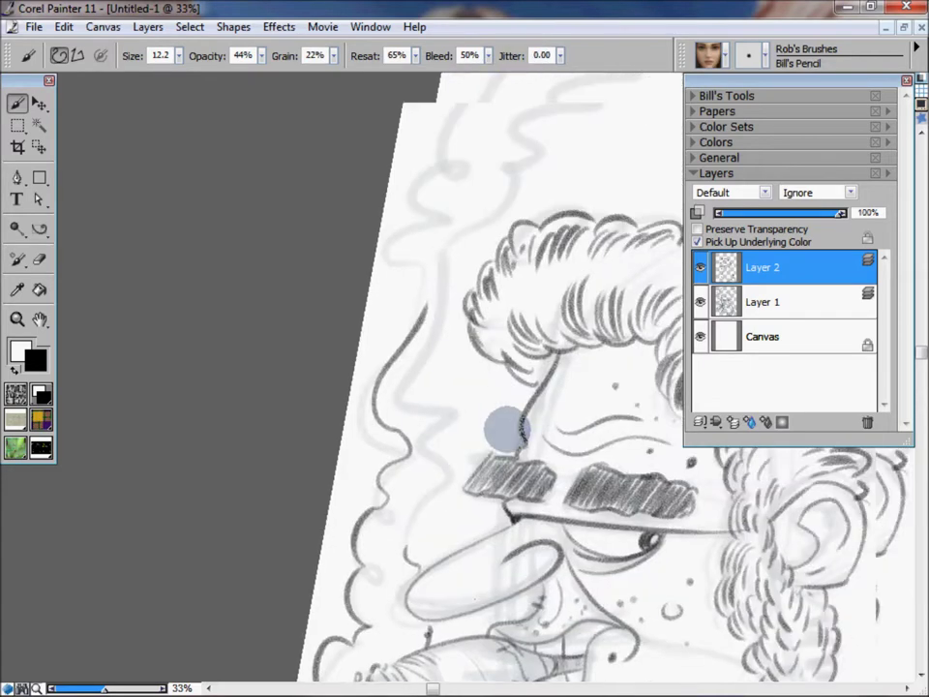
drag(407, 559, 432, 257)
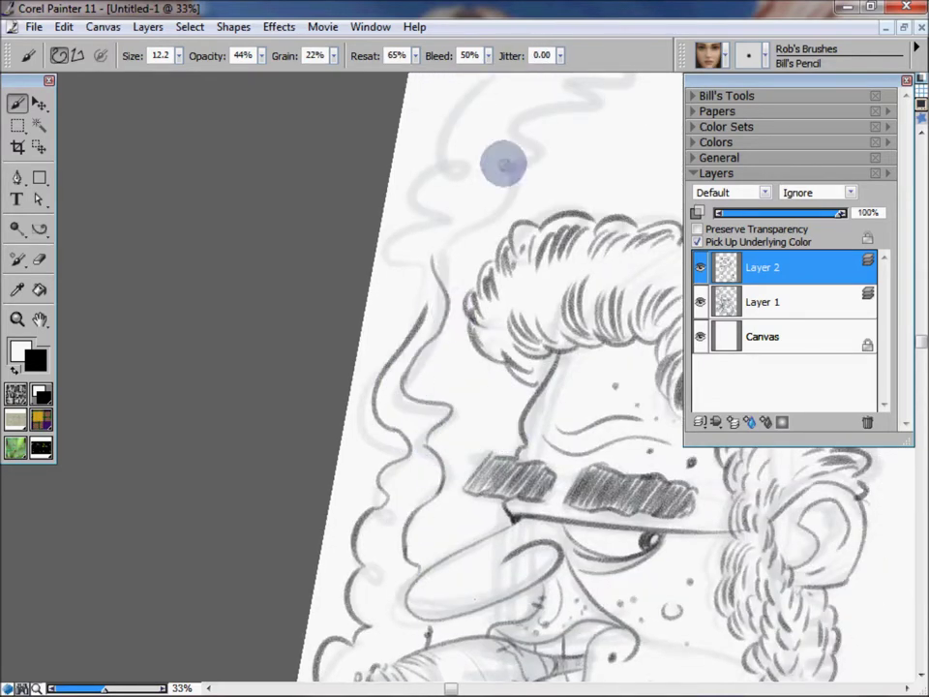
drag(571, 314, 529, 498)
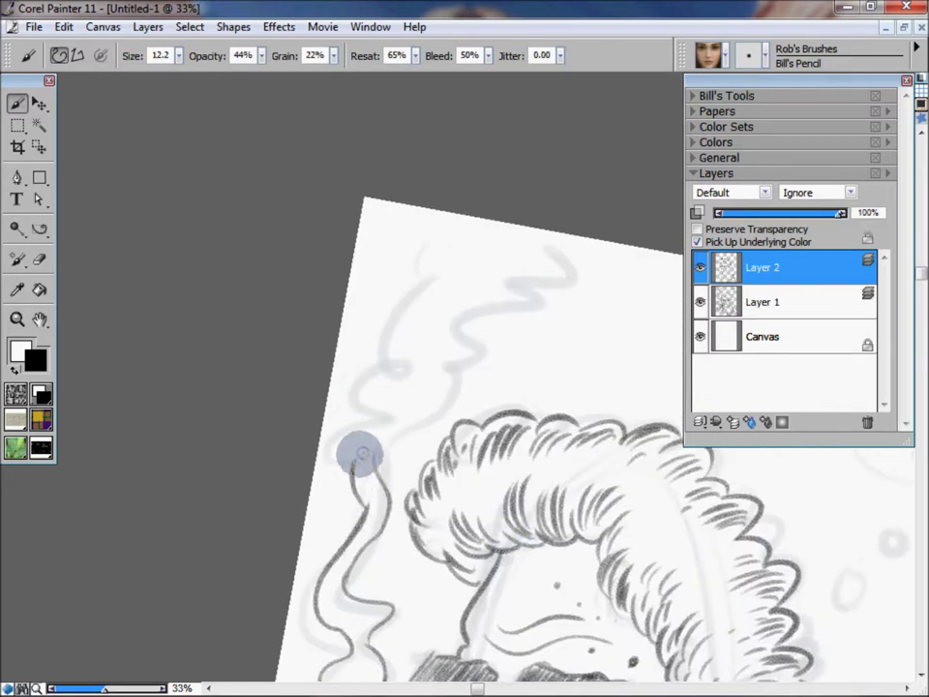
mouse_move(355, 416)
mouse_down()
mouse_move(395, 360)
mouse_move(376, 311)
mouse_move(398, 276)
mouse_move(486, 229)
mouse_up()
mouse_move(398, 435)
mouse_down()
mouse_move(479, 373)
mouse_move(519, 357)
mouse_move(529, 295)
mouse_up()
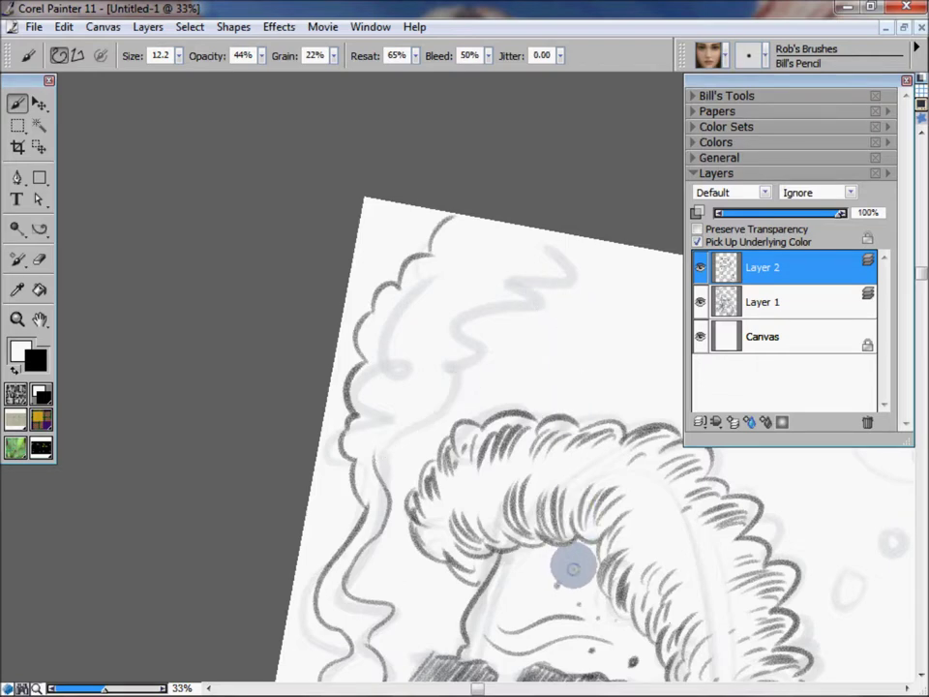
Complete the smoke outline on both sides of the cigar, then zoom out to 21%
drag(585, 559, 606, 307)
drag(357, 330, 388, 367)
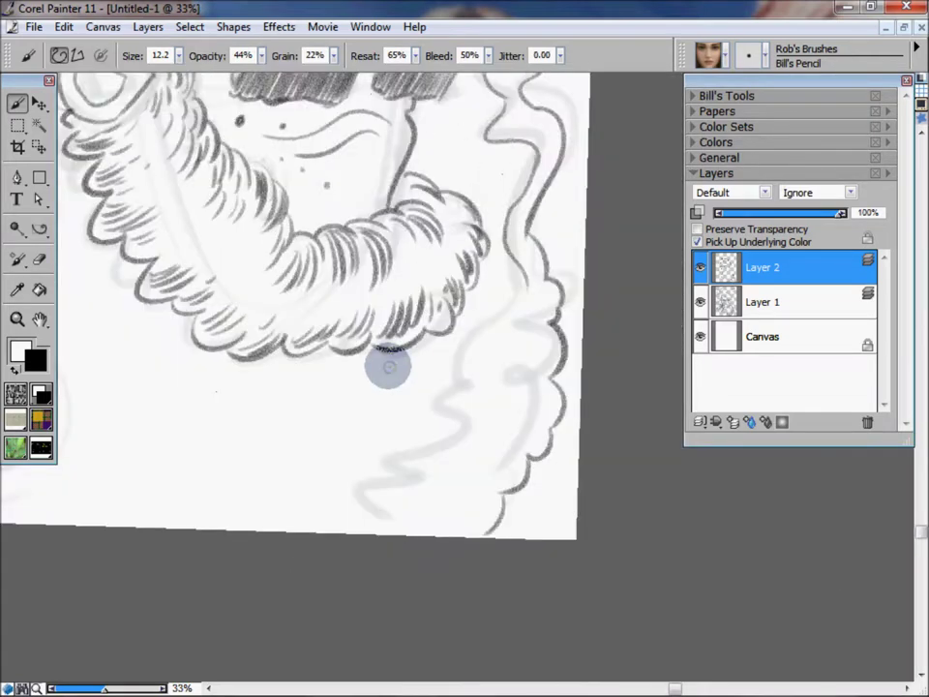
drag(463, 366, 458, 380)
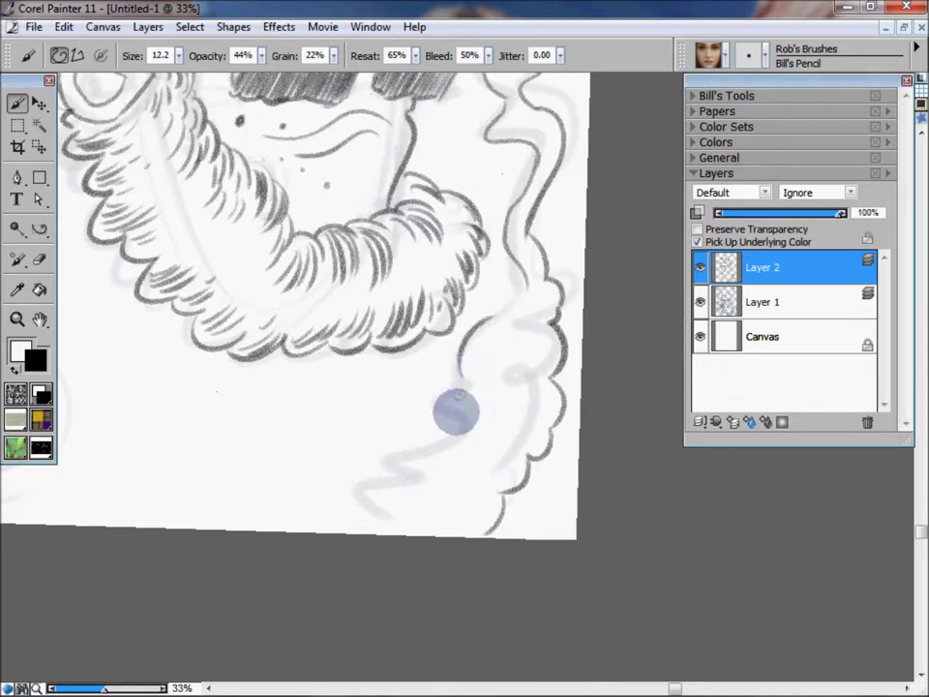
mouse_move(375, 508)
mouse_down()
mouse_move(397, 477)
mouse_move(404, 433)
mouse_move(421, 425)
mouse_move(560, 198)
mouse_up()
mouse_move(519, 296)
mouse_down()
mouse_move(513, 253)
mouse_move(525, 348)
mouse_move(447, 535)
mouse_up()
mouse_move(498, 171)
mouse_down()
mouse_move(556, 504)
mouse_move(370, 547)
mouse_up()
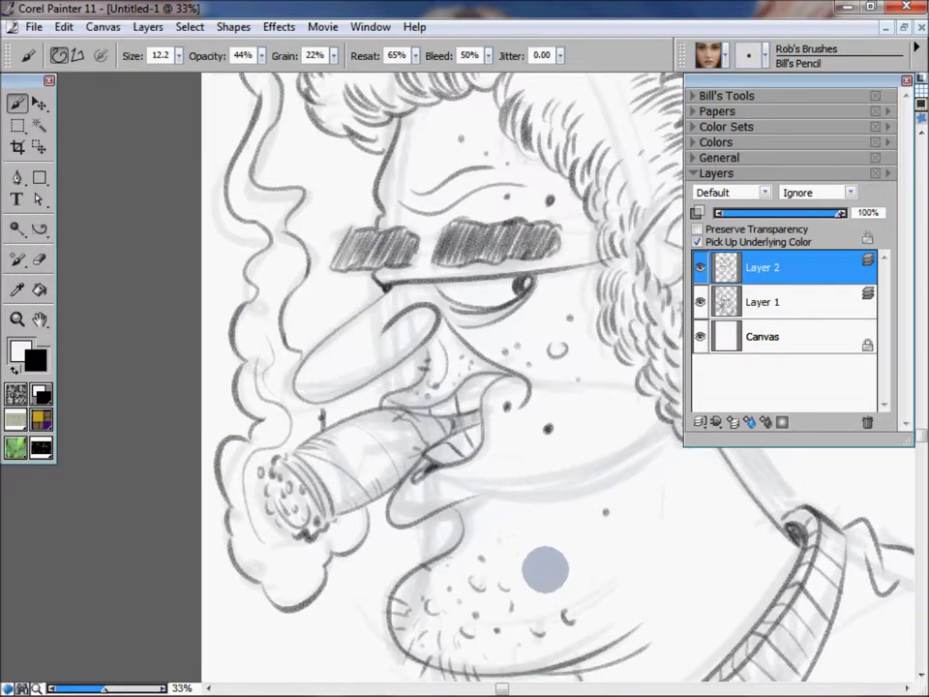
drag(259, 327, 375, 588)
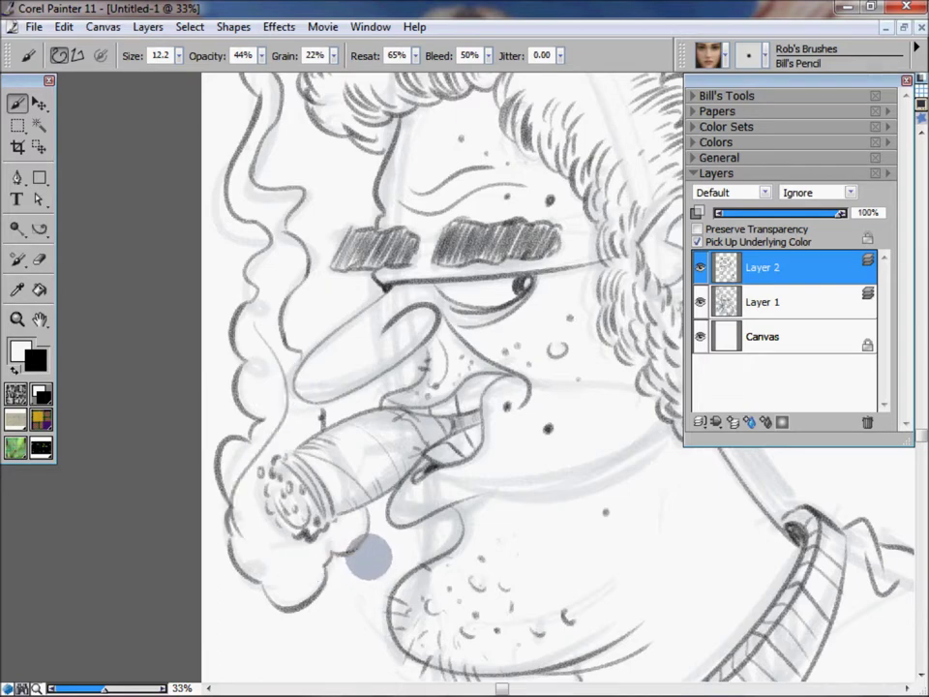
drag(281, 398, 303, 557)
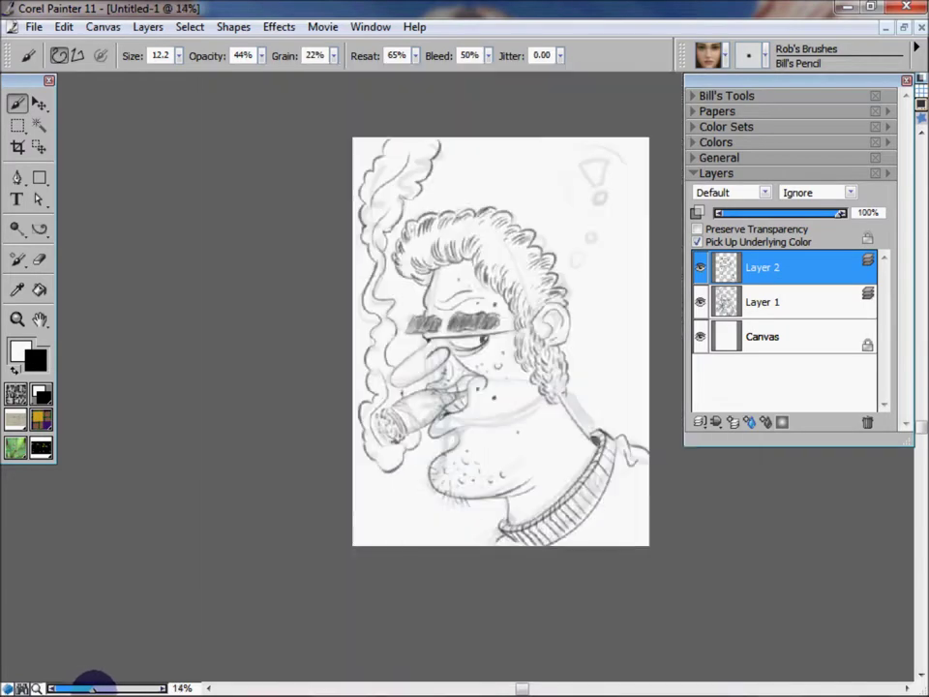
drag(95, 682, 100, 683)
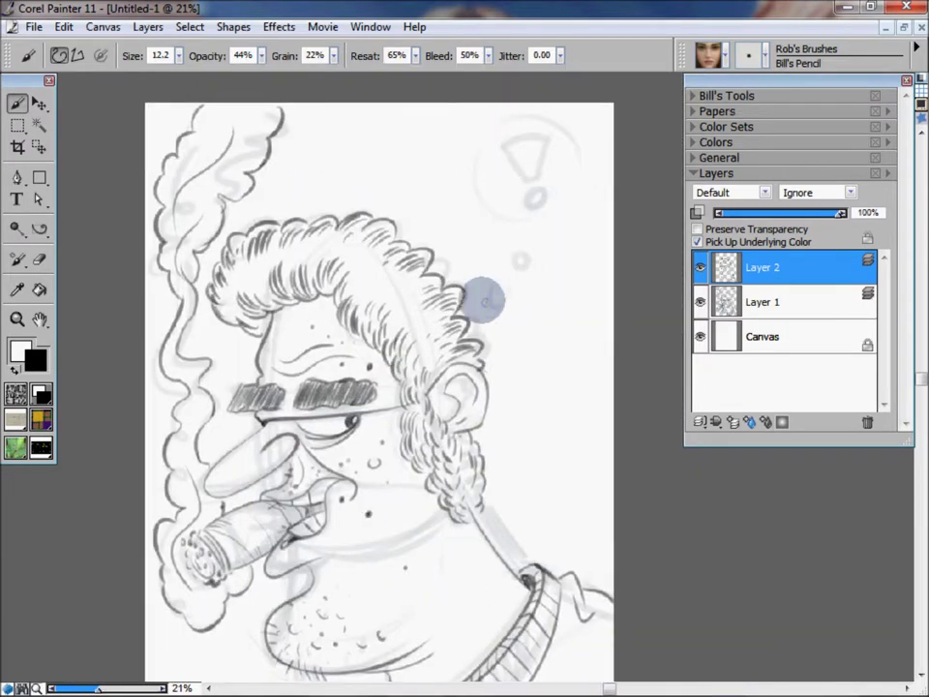
Pencil the trailing bubbles toward the thought cloud and an exclamation mark inside it, then select Layer 1
drag(500, 297, 496, 291)
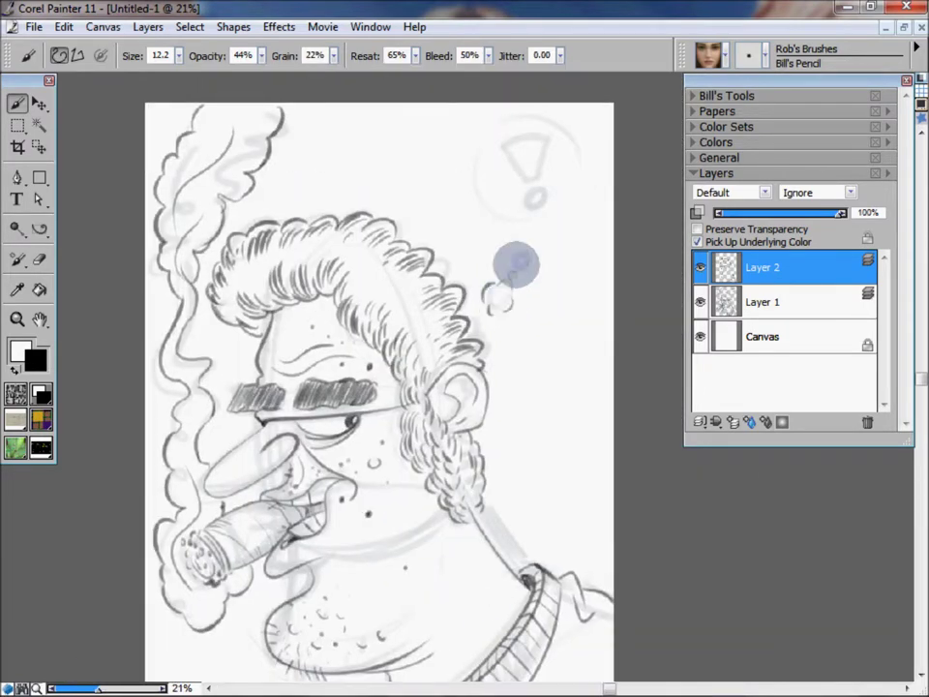
mouse_move(533, 259)
mouse_down()
mouse_move(529, 216)
mouse_move(537, 230)
mouse_move(490, 209)
mouse_move(473, 171)
mouse_move(523, 124)
mouse_move(568, 140)
mouse_move(581, 174)
mouse_move(574, 193)
mouse_move(544, 208)
mouse_up()
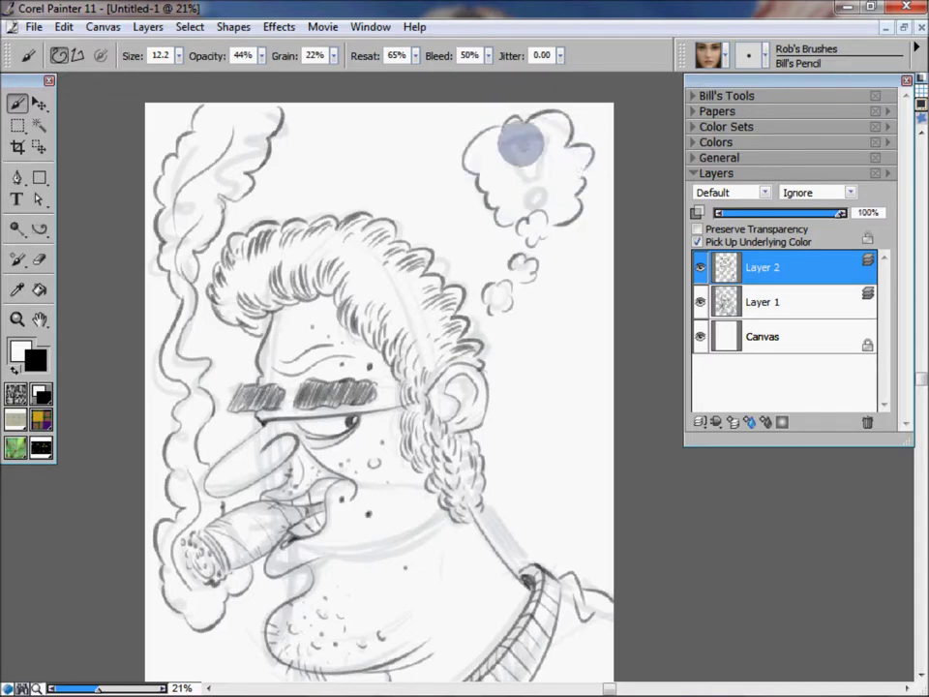
mouse_move(509, 145)
mouse_down()
mouse_move(524, 171)
mouse_move(539, 171)
mouse_move(540, 189)
mouse_up()
mouse_move(544, 135)
mouse_down()
mouse_move(511, 147)
mouse_move(548, 163)
mouse_up()
click(775, 302)
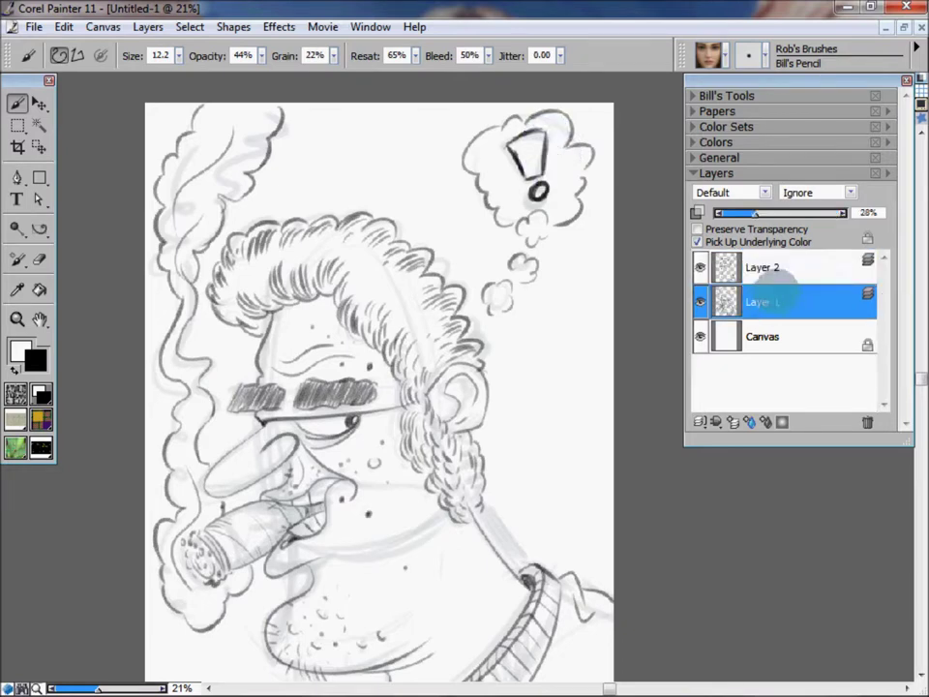
Delete sketch Layer 1, then zoom out to 16% and center the page
click(867, 423)
mouse_move(97, 688)
mouse_down()
mouse_move(79, 688)
mouse_move(94, 689)
mouse_up()
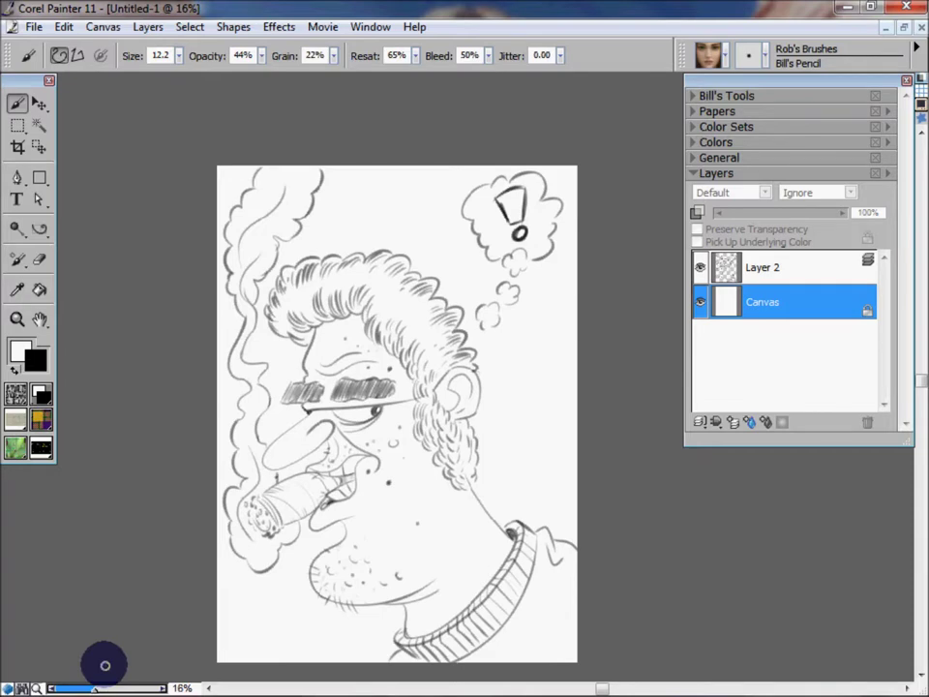
drag(545, 592, 554, 575)
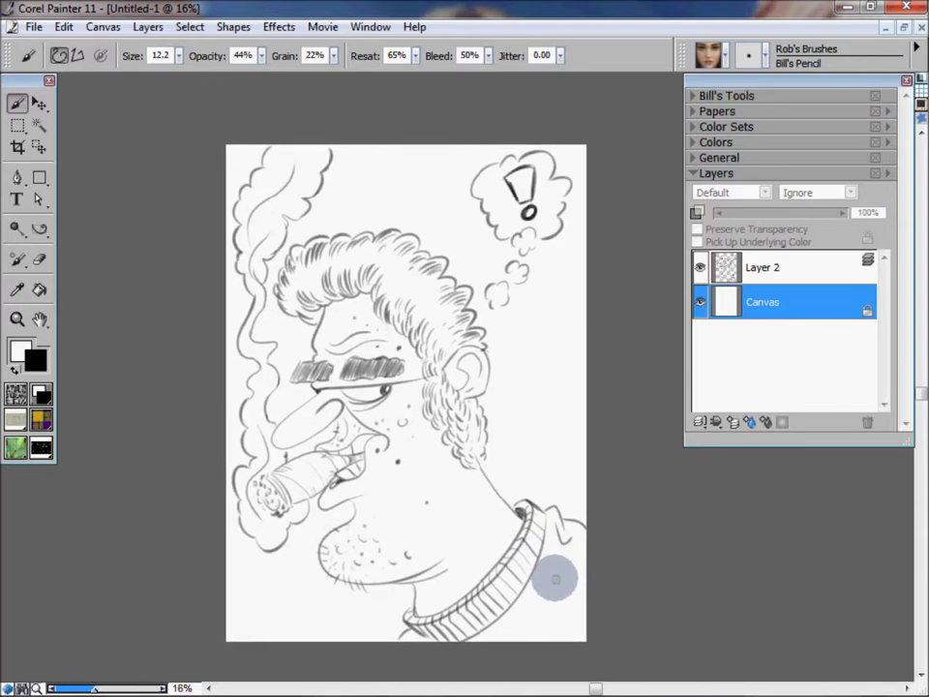